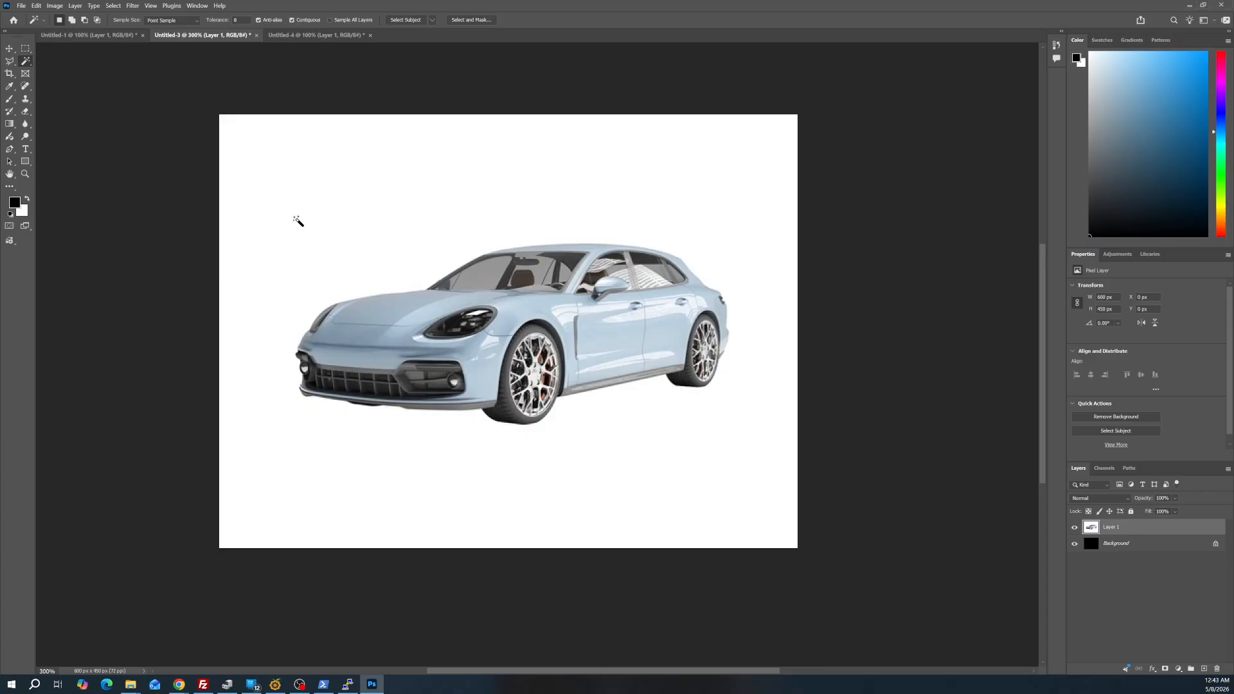
Select the white background around the car with the Magic Wand, delete it from Layer 1, and deselect
click(298, 220)
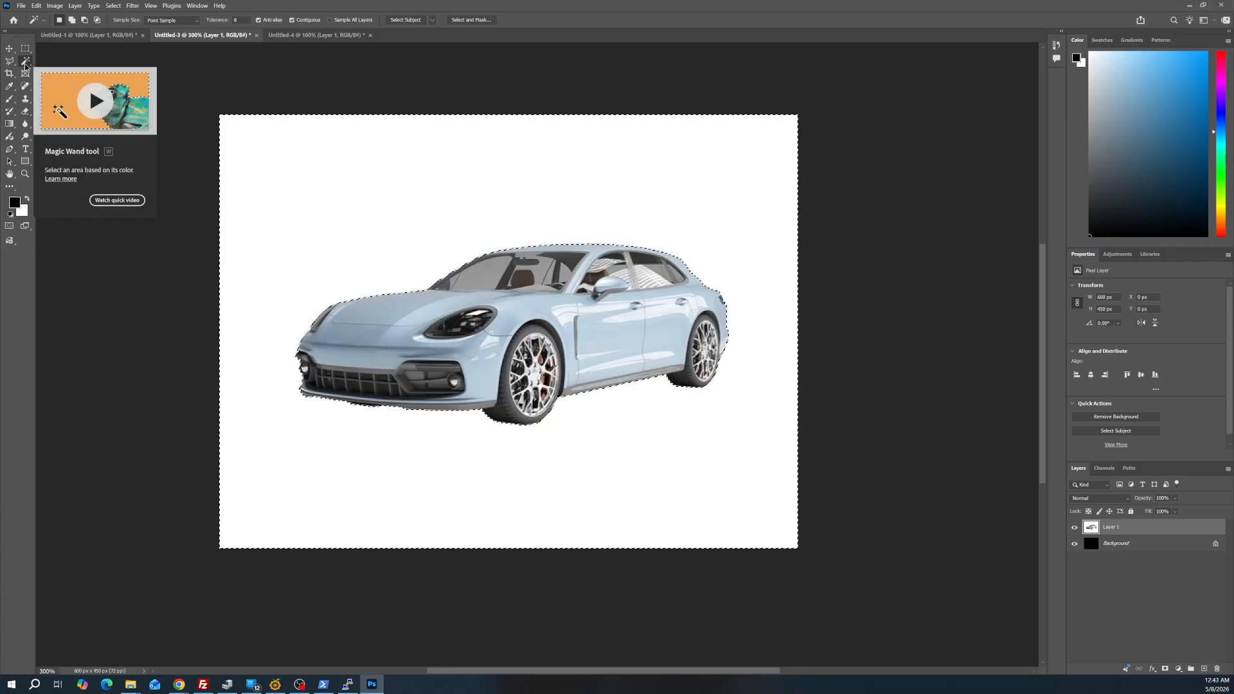
key(alt+BackSpace)
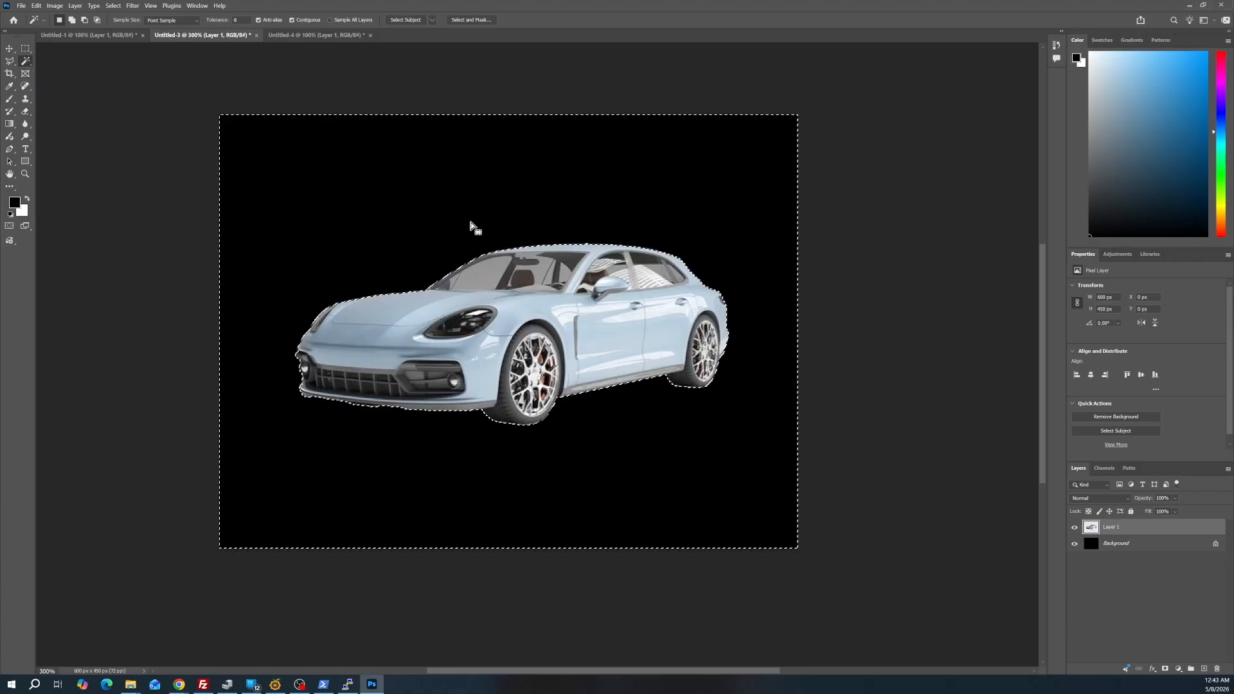
click(26, 48)
key(ctrl+d)
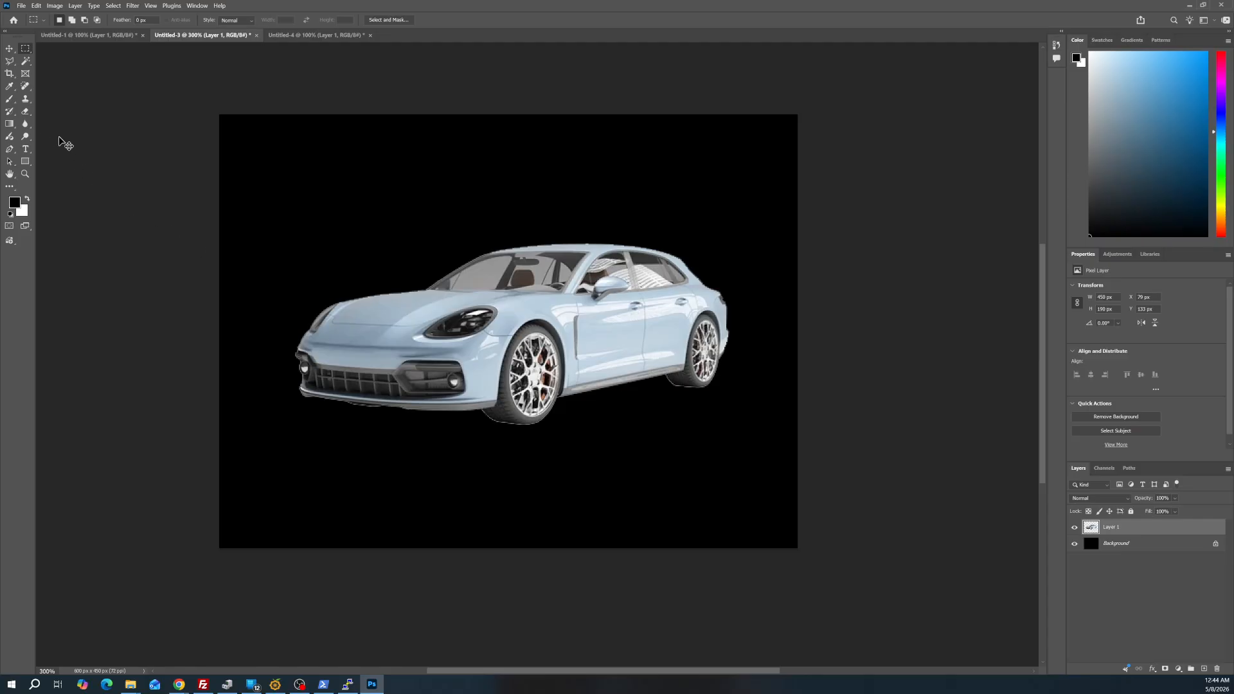
Undo the deselection and deletion, and expand the restored background selection by 1 pixel
key(ctrl+z)
key(ctrl+z)
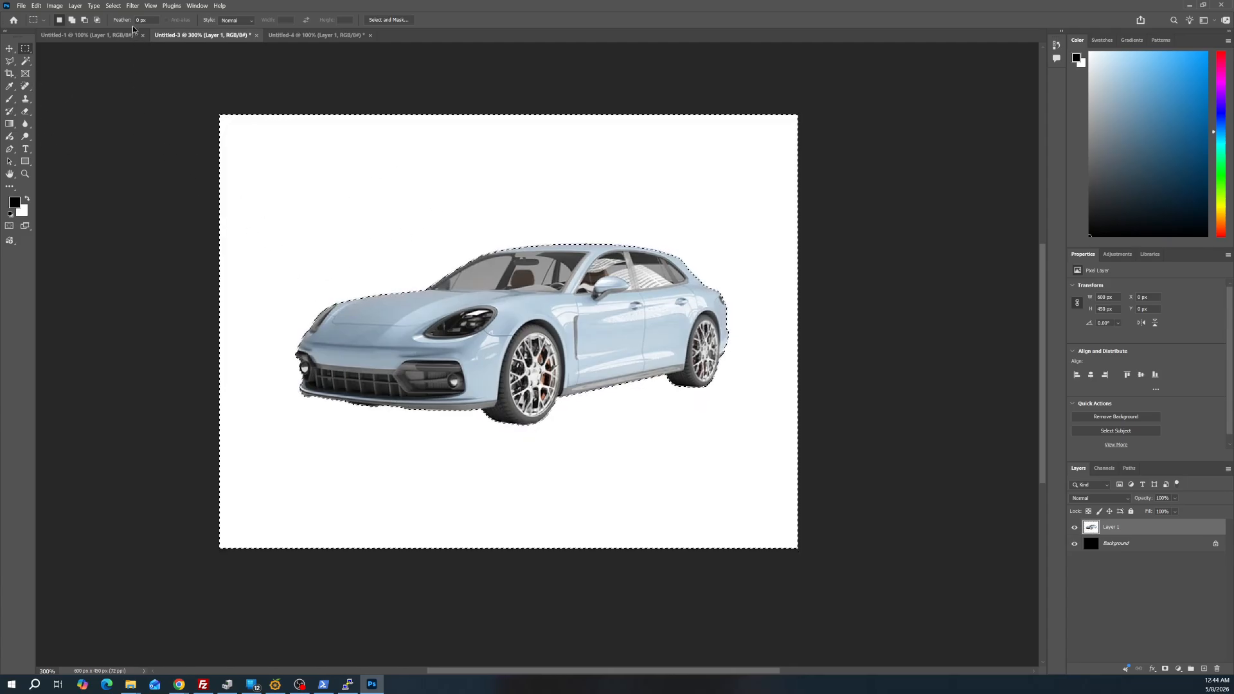
click(113, 6)
mouse_move(140, 148)
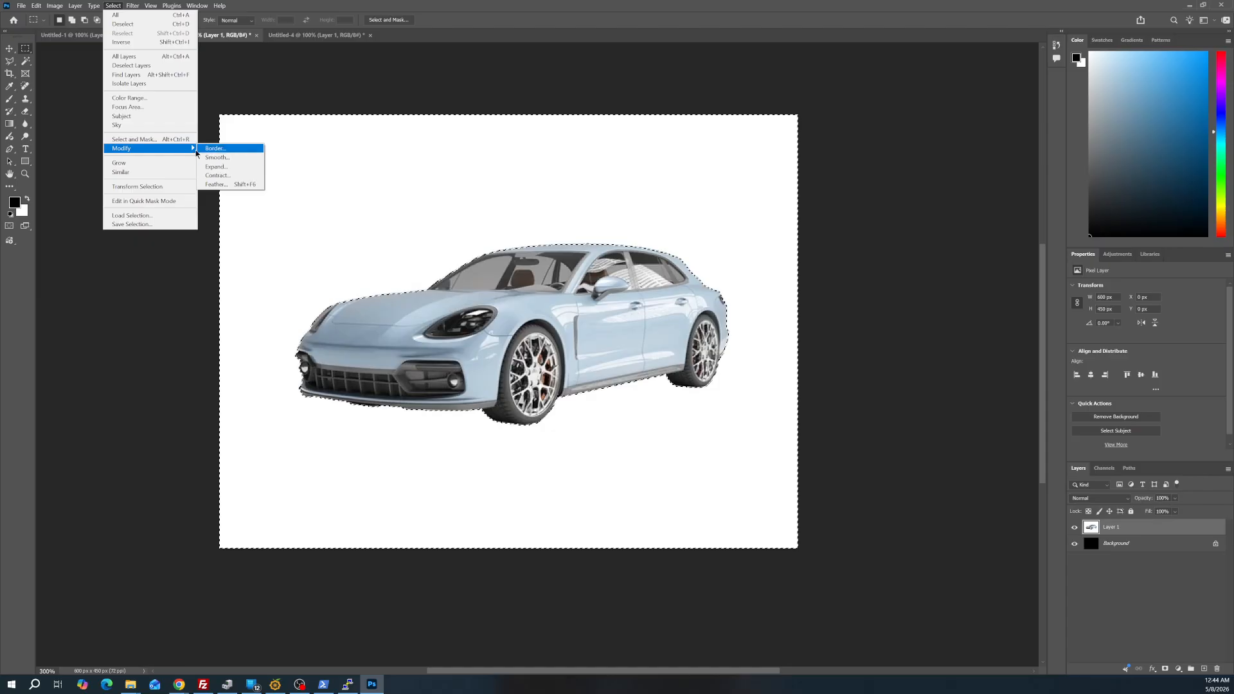
click(232, 166)
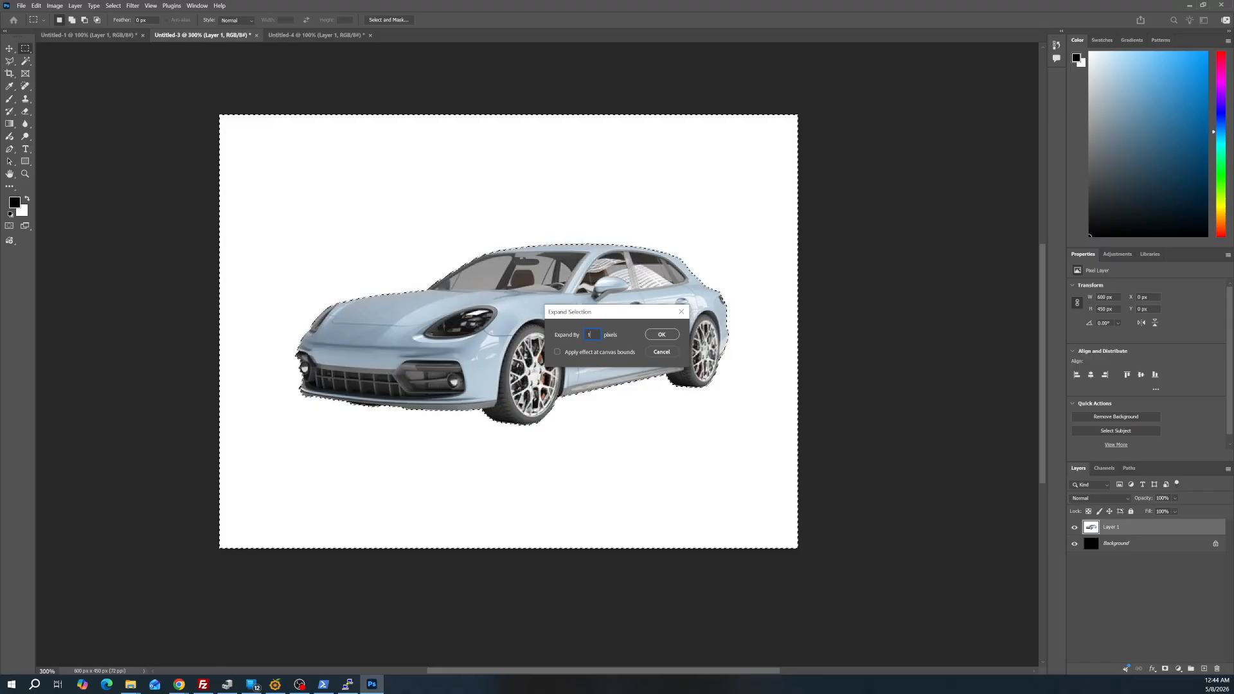
key(Return)
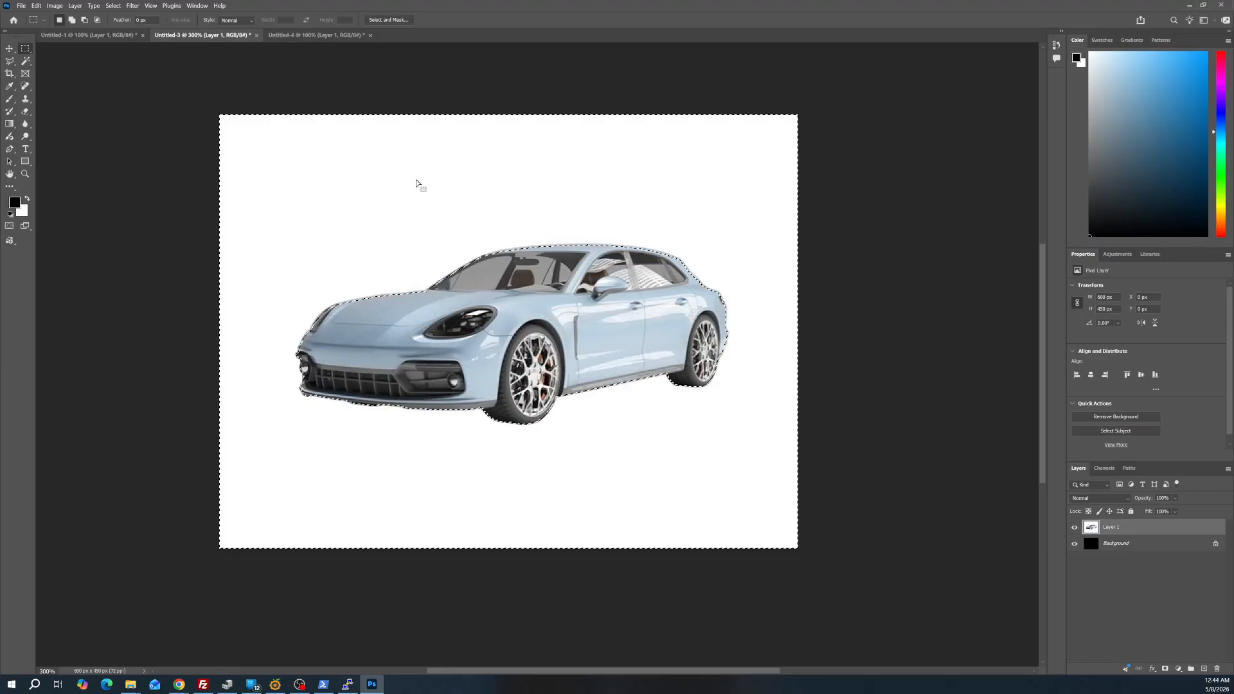
Delete the white background within the expanded selection on Layer 1 and clear the selection
click(25, 174)
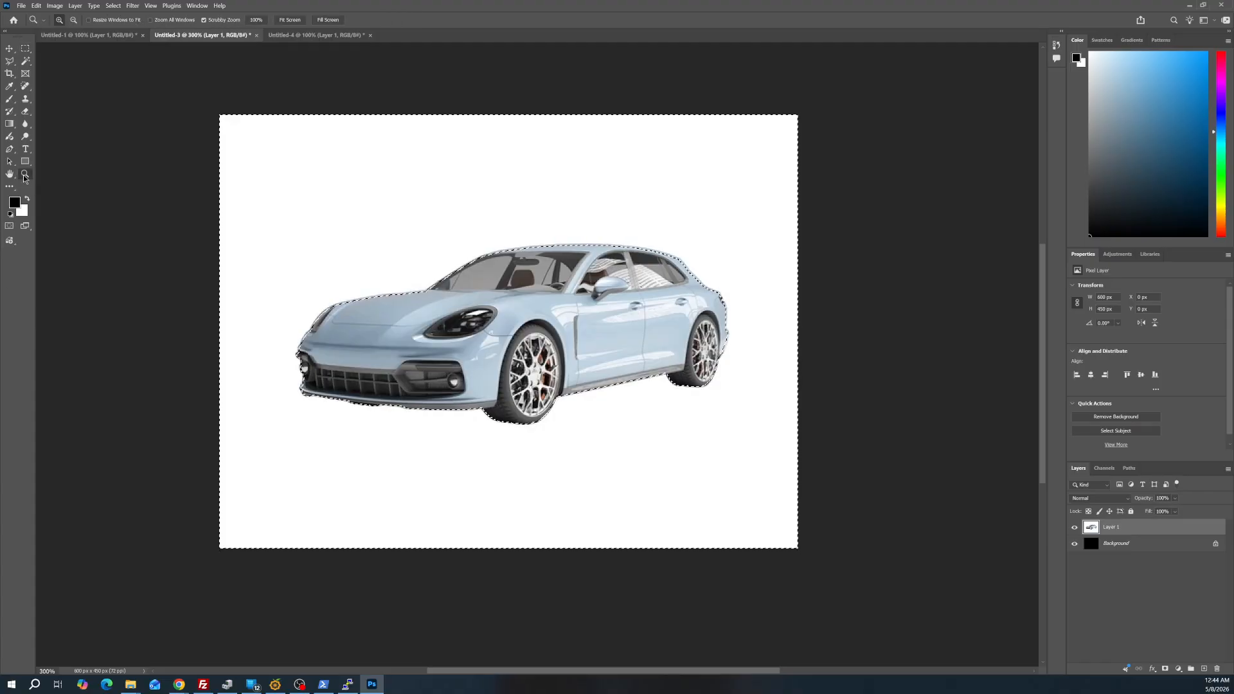
drag(518, 433, 522, 404)
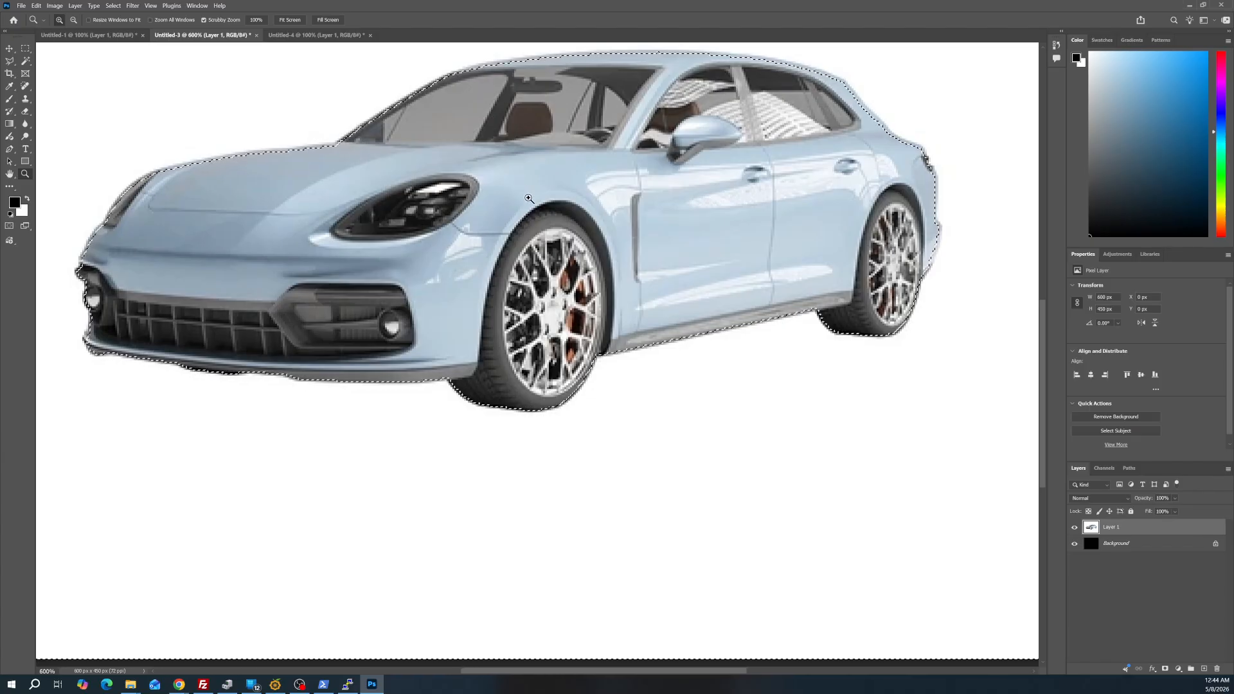
alt+click(511, 271)
alt+click(511, 271)
scroll(511, 270, up, 1)
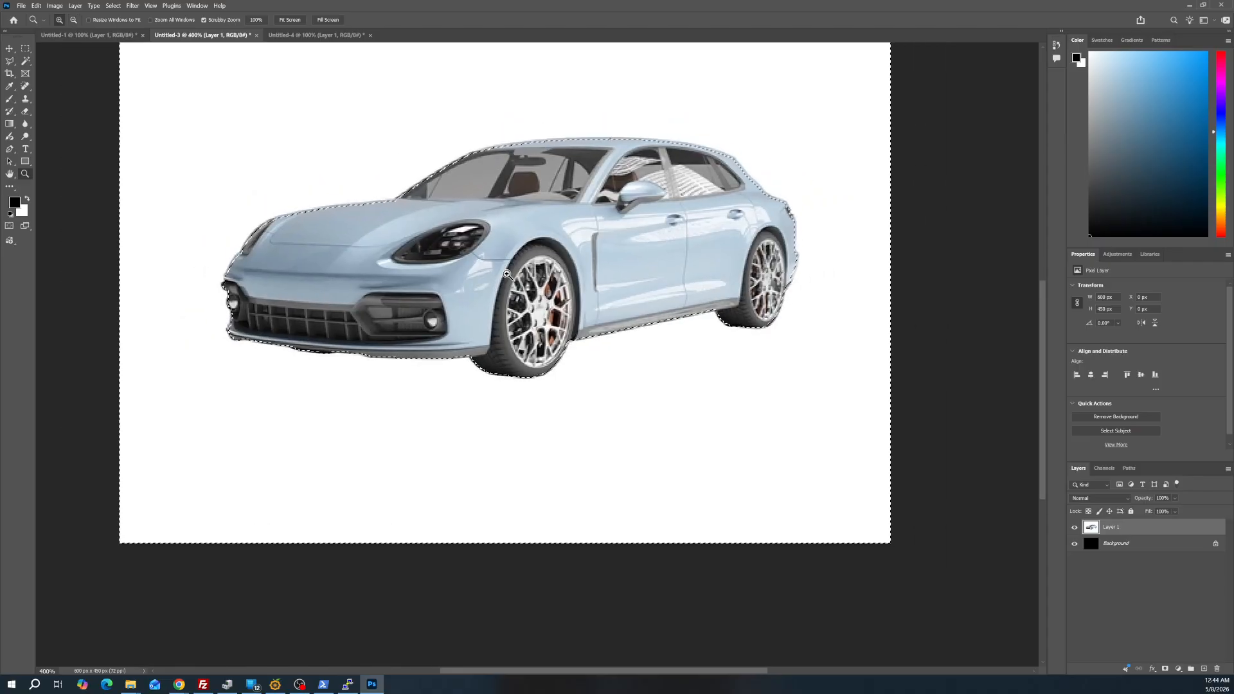
key(Delete)
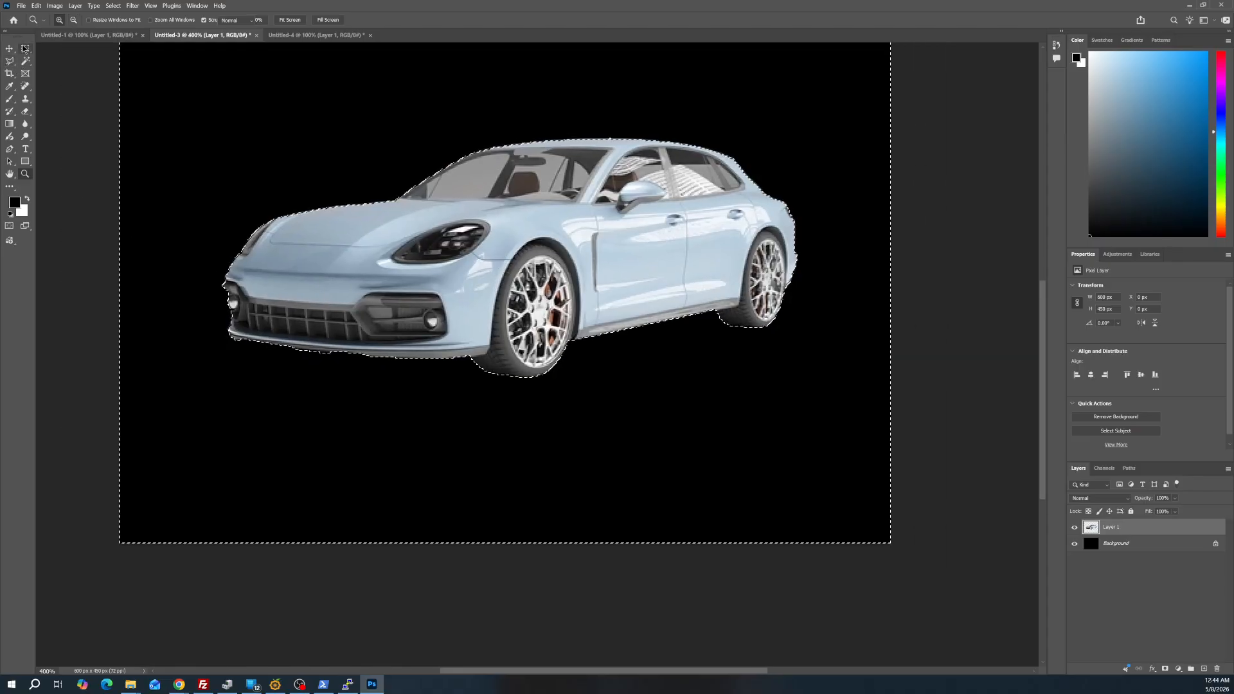
click(25, 49)
click(219, 157)
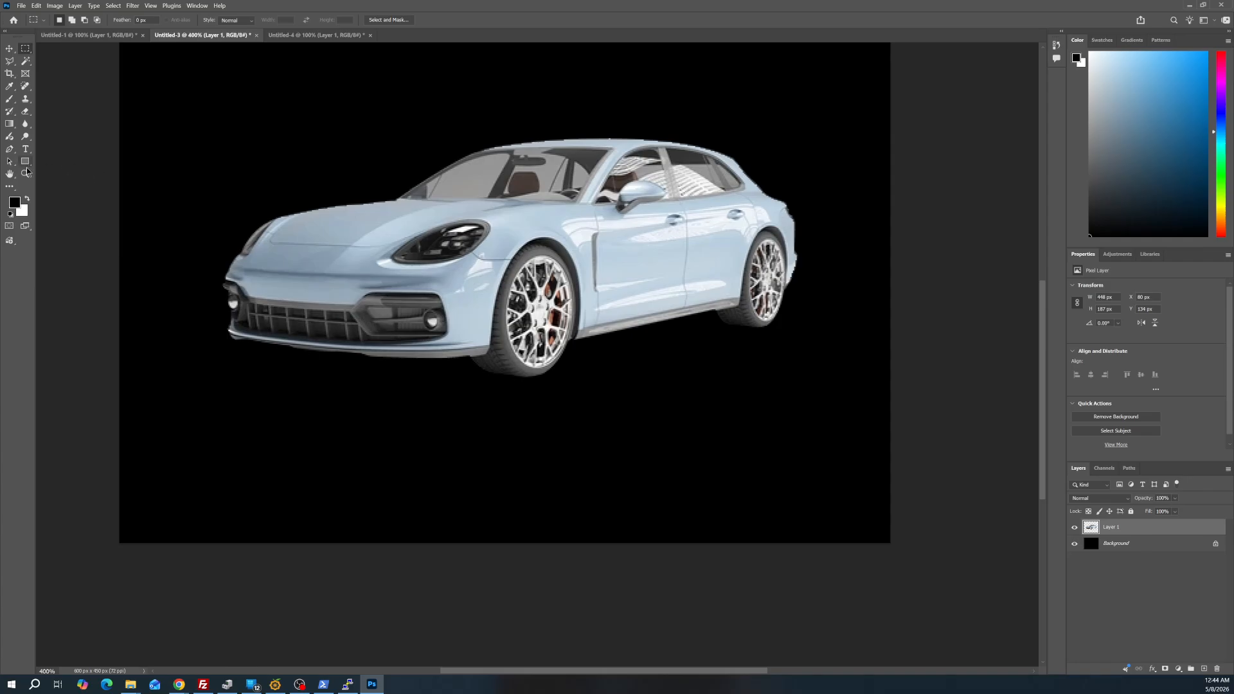
Move the cut-out car slightly left and down over the black background, to about X 76 px, Y 139 px
click(26, 174)
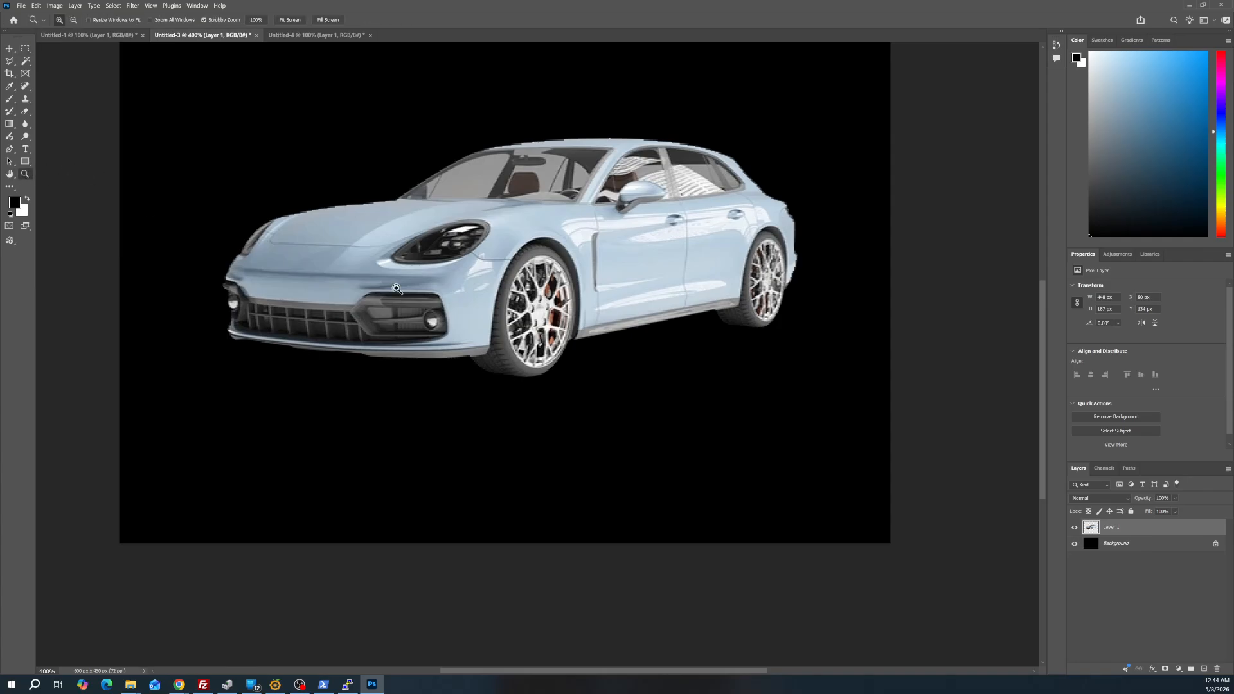
alt+click(491, 309)
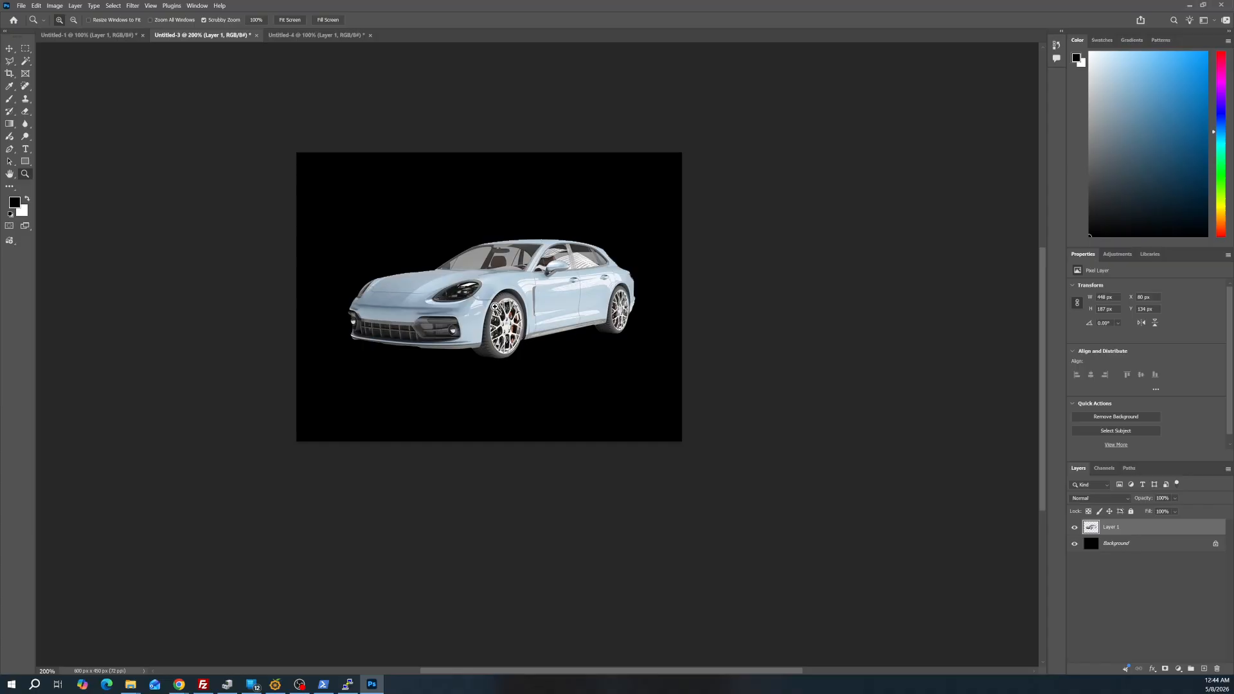
mouse_move(512, 307)
mouse_down()
mouse_move(454, 326)
mouse_move(498, 289)
mouse_move(510, 310)
mouse_up()
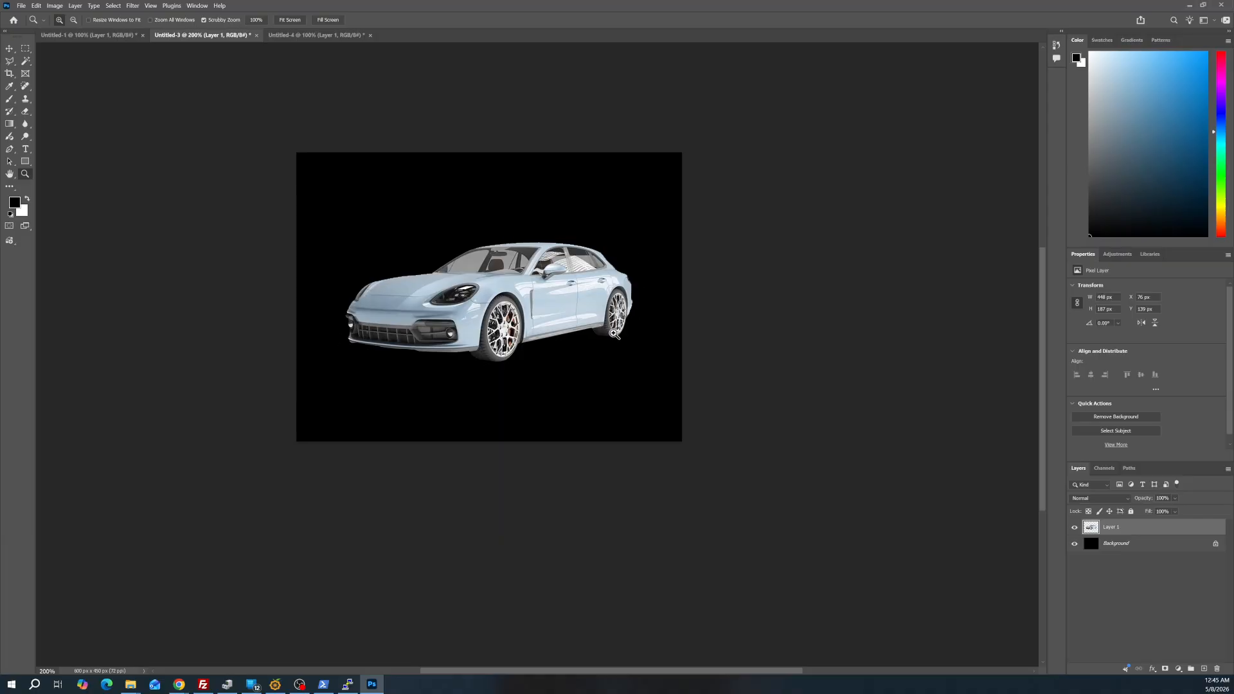
Examine the dark left edge of the open book in the Untitled-4 document up close
click(307, 37)
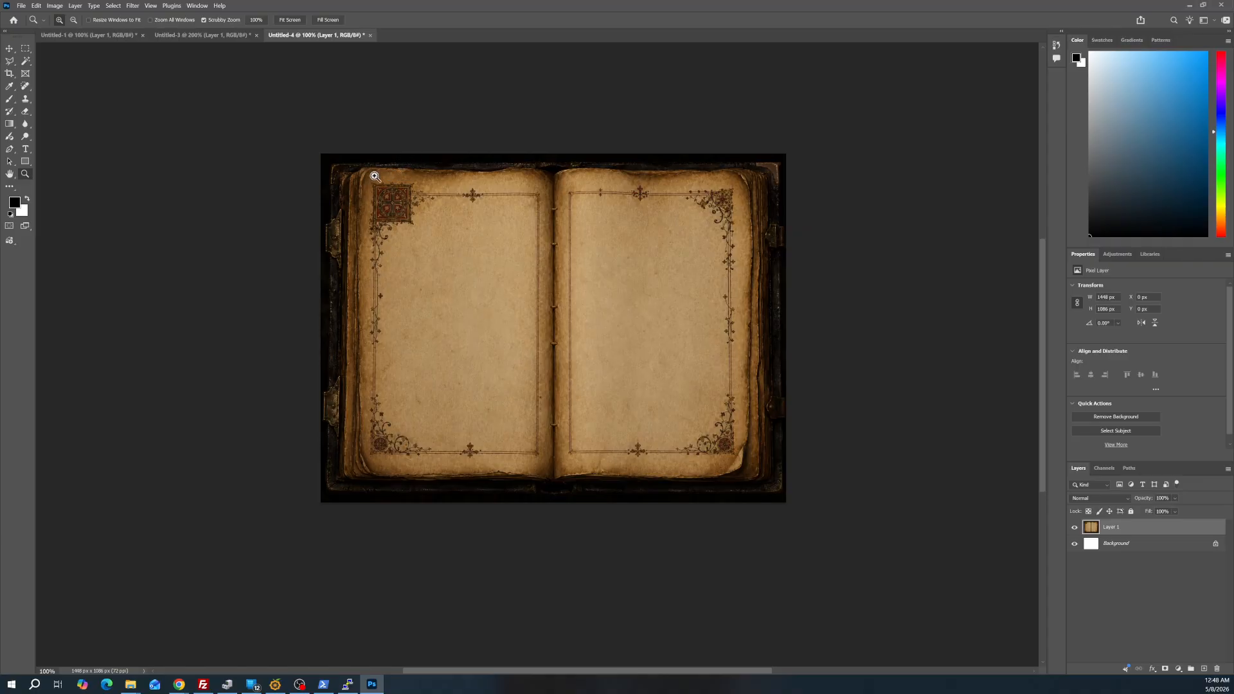
click(302, 291)
click(303, 293)
click(295, 325)
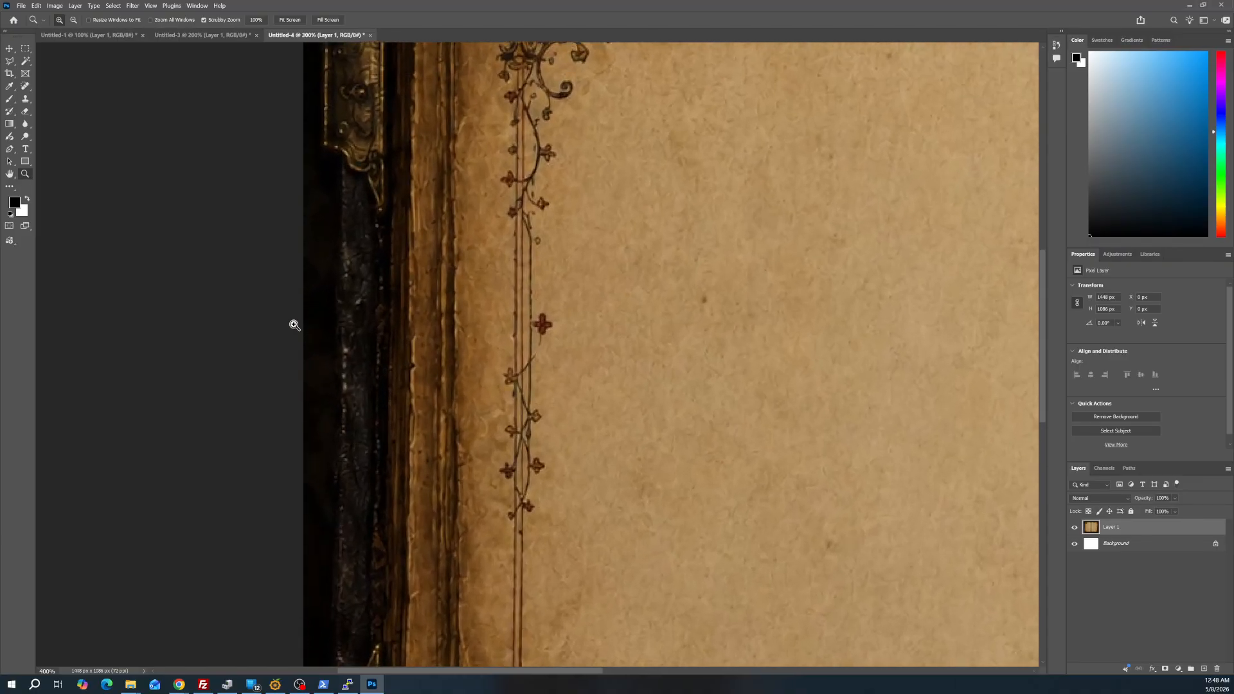
click(316, 371)
click(316, 371)
click(315, 370)
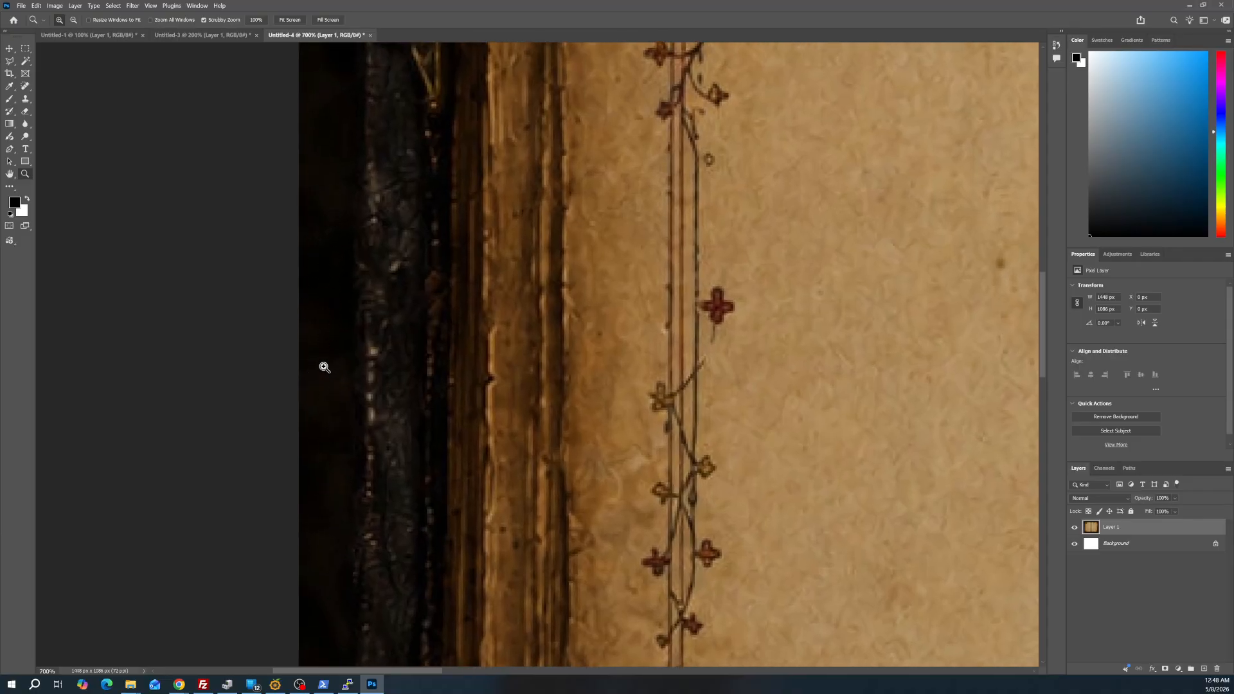
alt+click(327, 293)
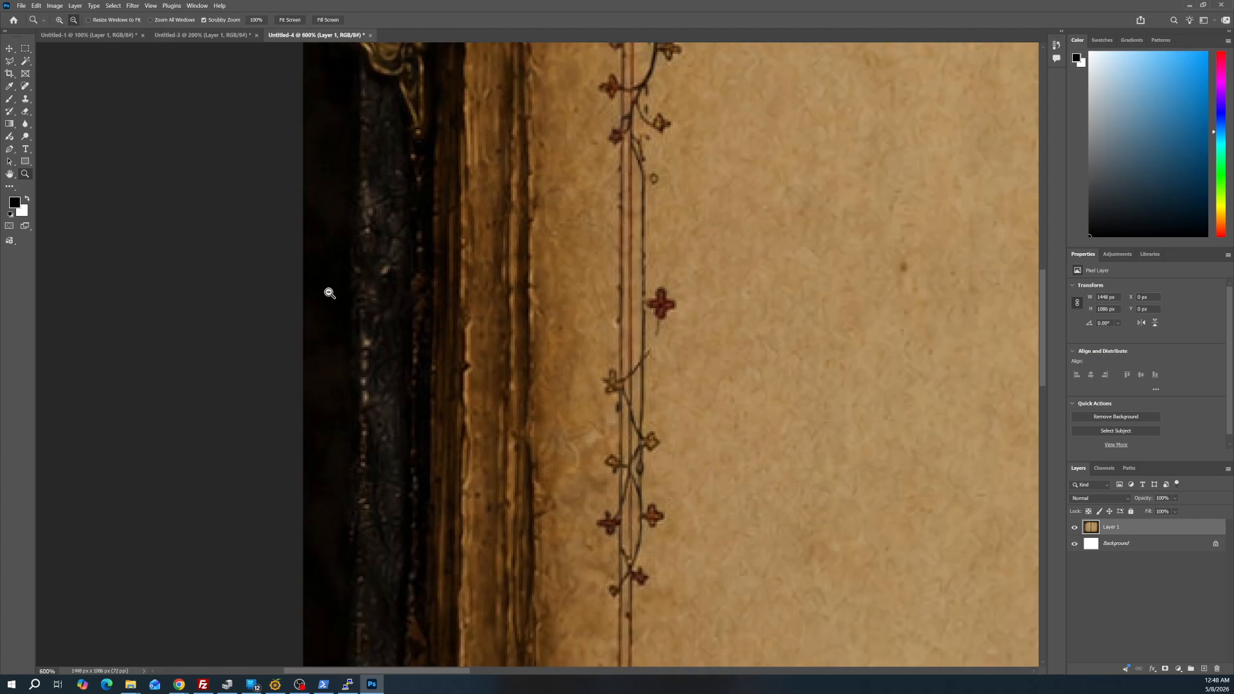
alt+click(329, 292)
alt+click(330, 293)
alt+click(329, 292)
alt+click(329, 292)
alt+click(329, 293)
click(330, 292)
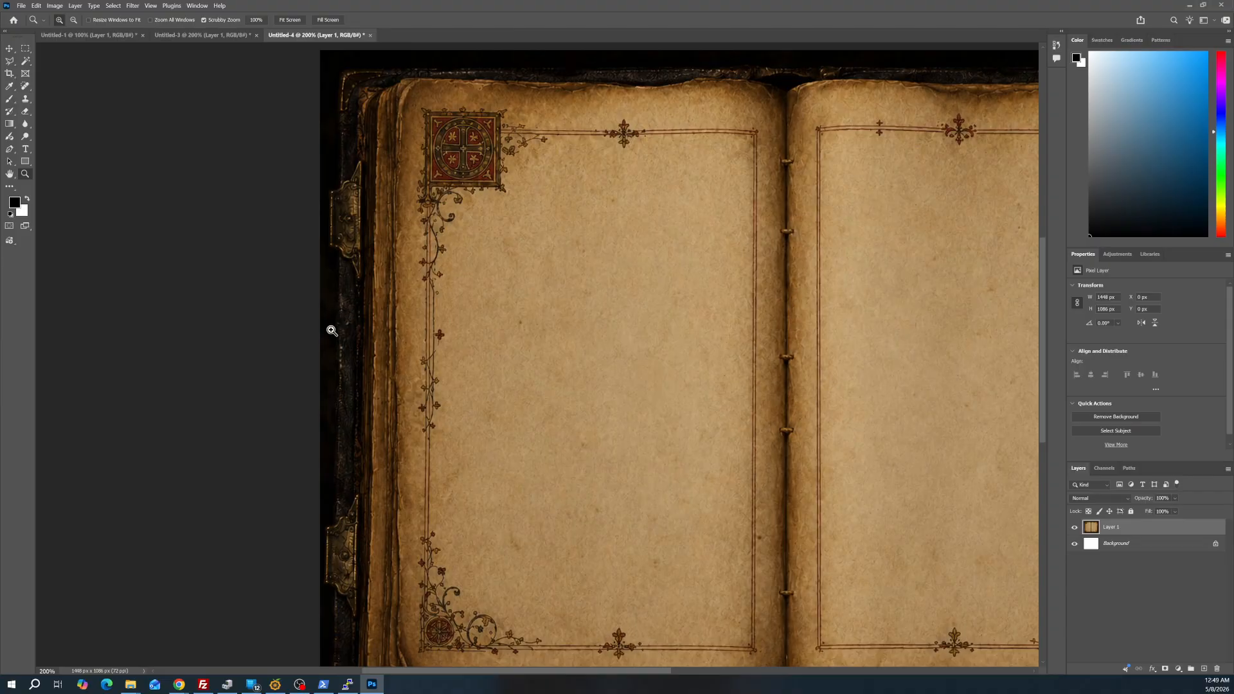
Try to select the dark surround along the book's left edge with the Magic Wand, sampling several spots
click(26, 61)
click(328, 161)
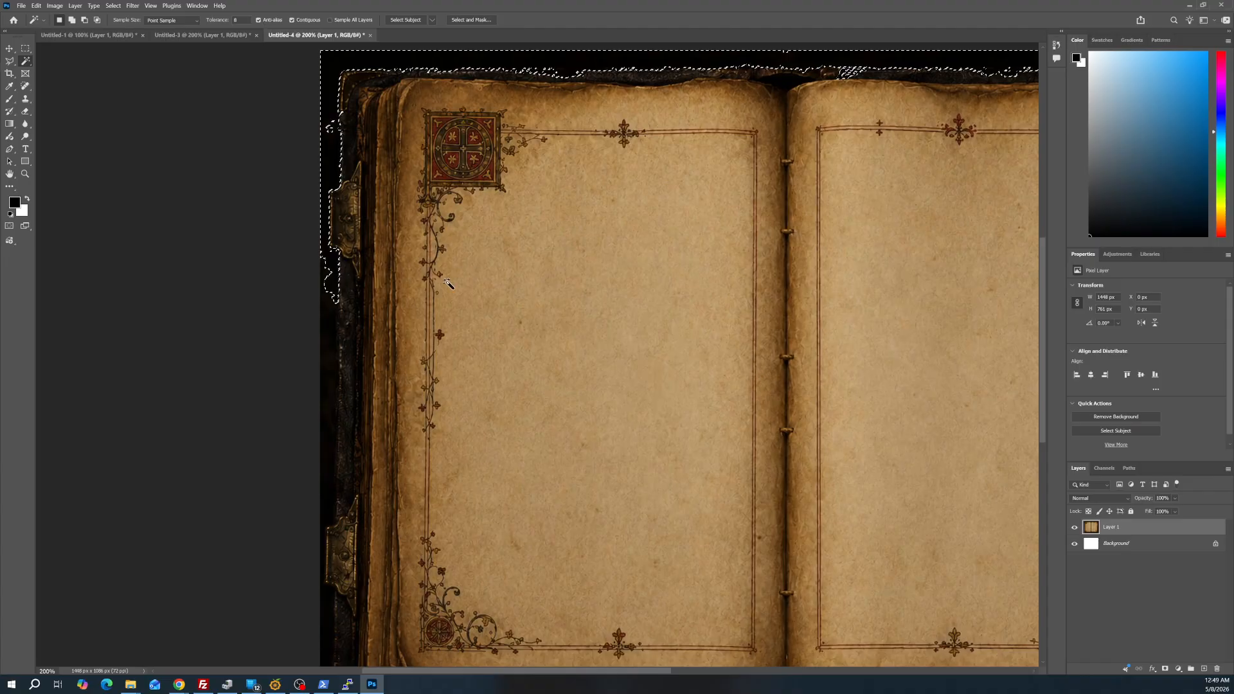
click(331, 322)
click(328, 383)
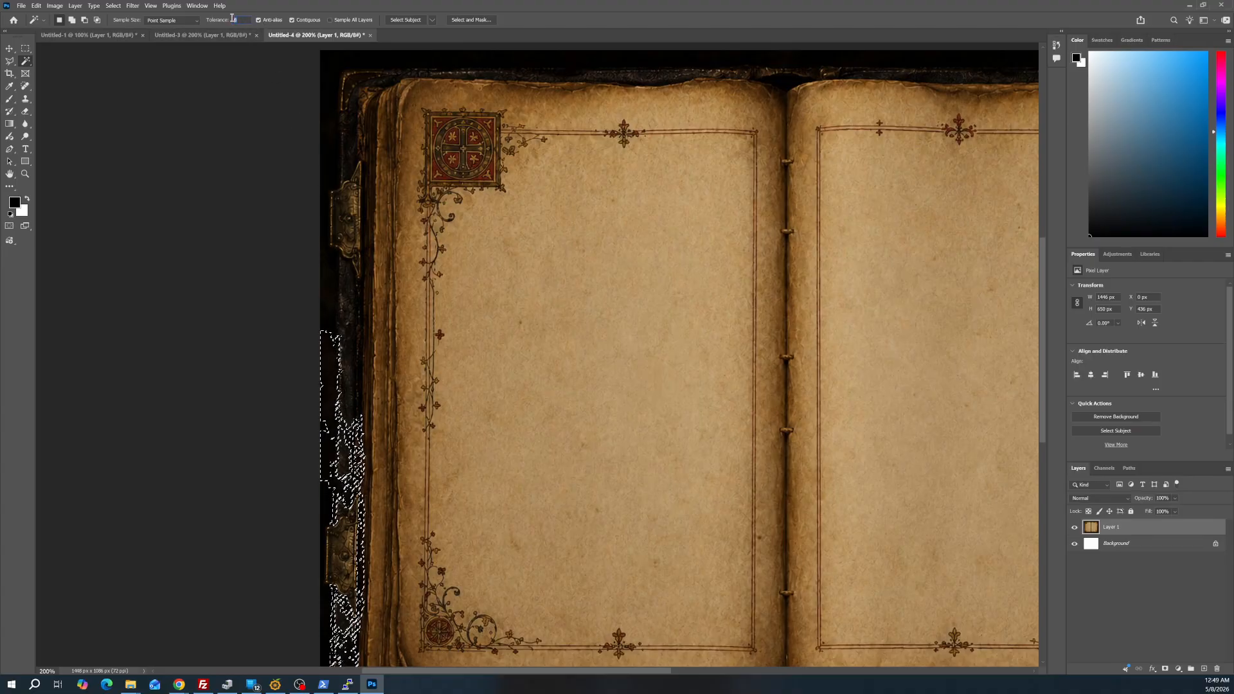
Try to select the black surround with the Magic Wand at a tolerance of 32, and clear the selection
text(32)
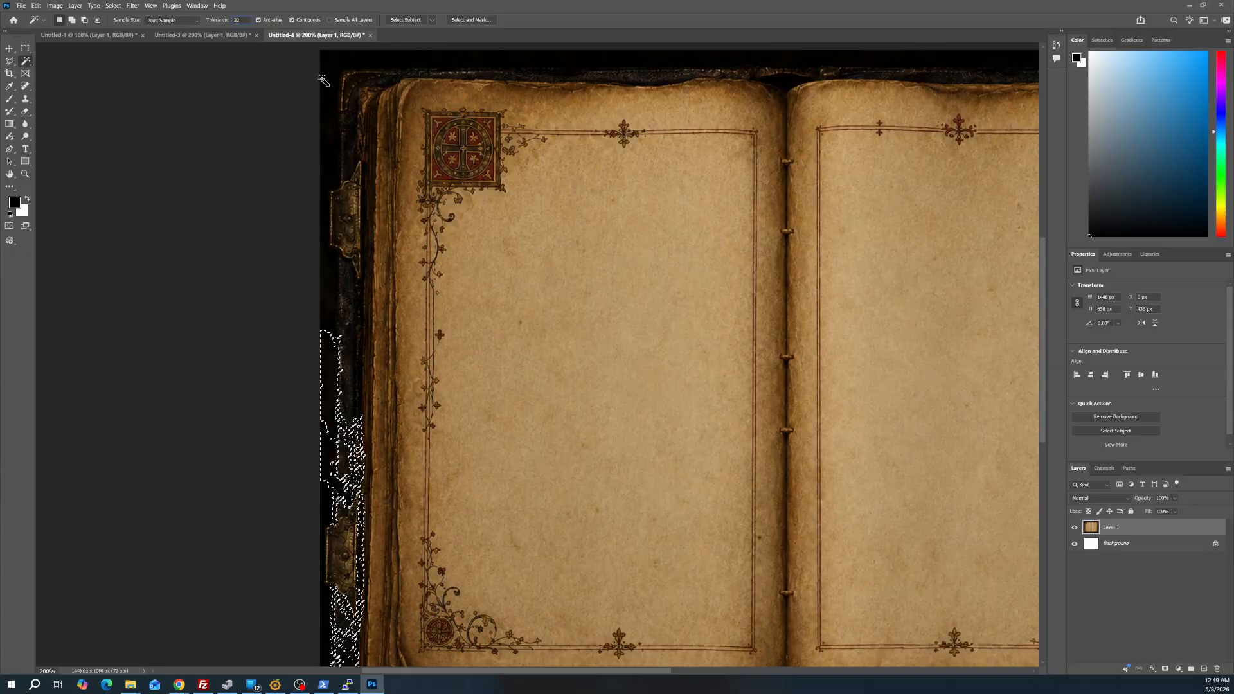
click(321, 77)
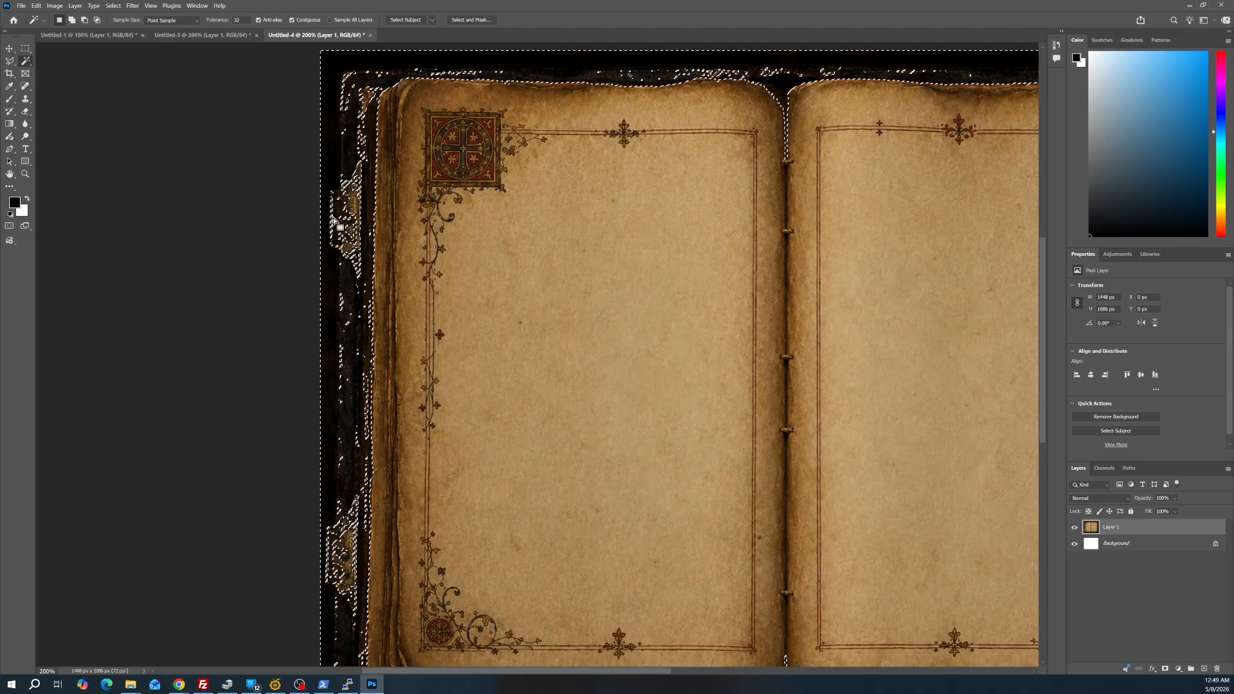
click(26, 50)
click(443, 89)
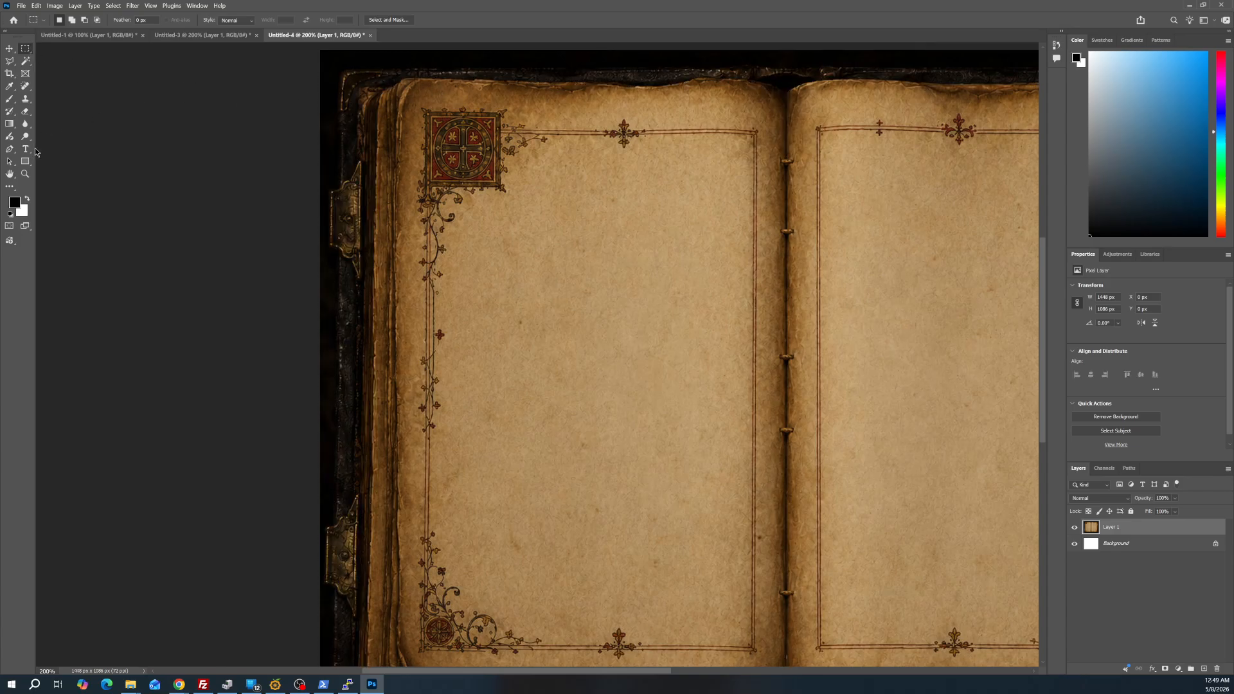
Draw a trial Polygonal Lasso selection of about 275 by 252 px below the ornament on the left page
click(26, 174)
alt+click(639, 182)
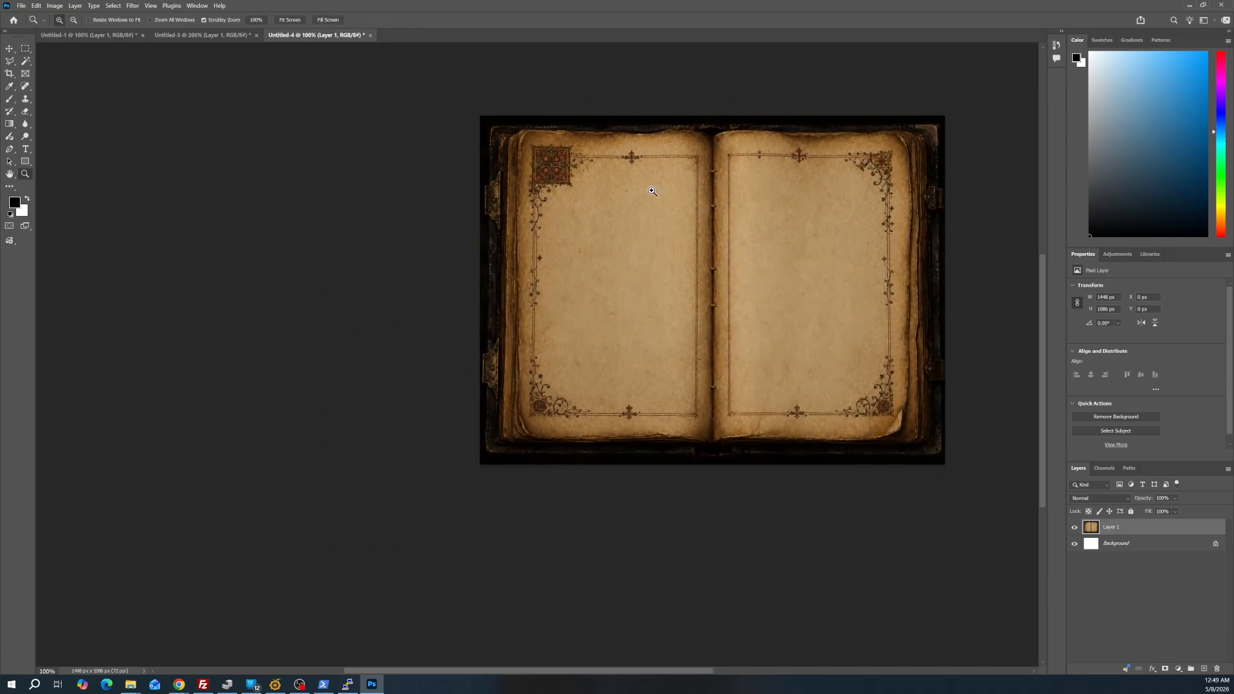
click(9, 61)
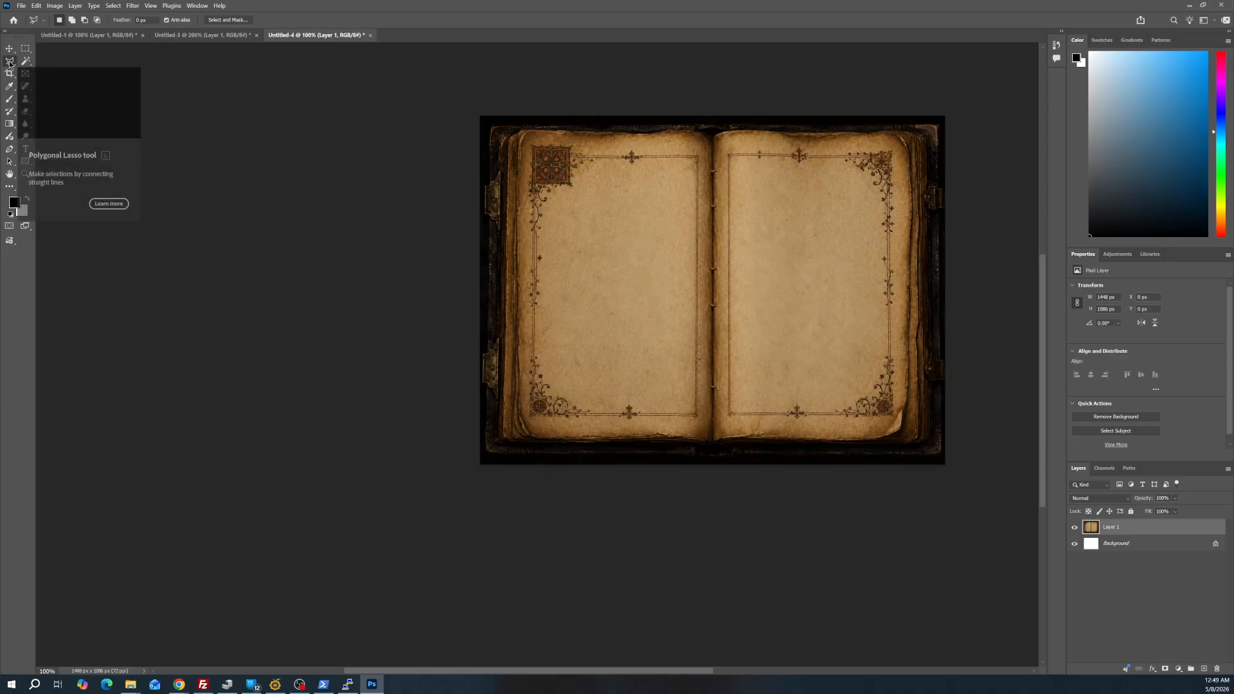
key(z)
click(585, 189)
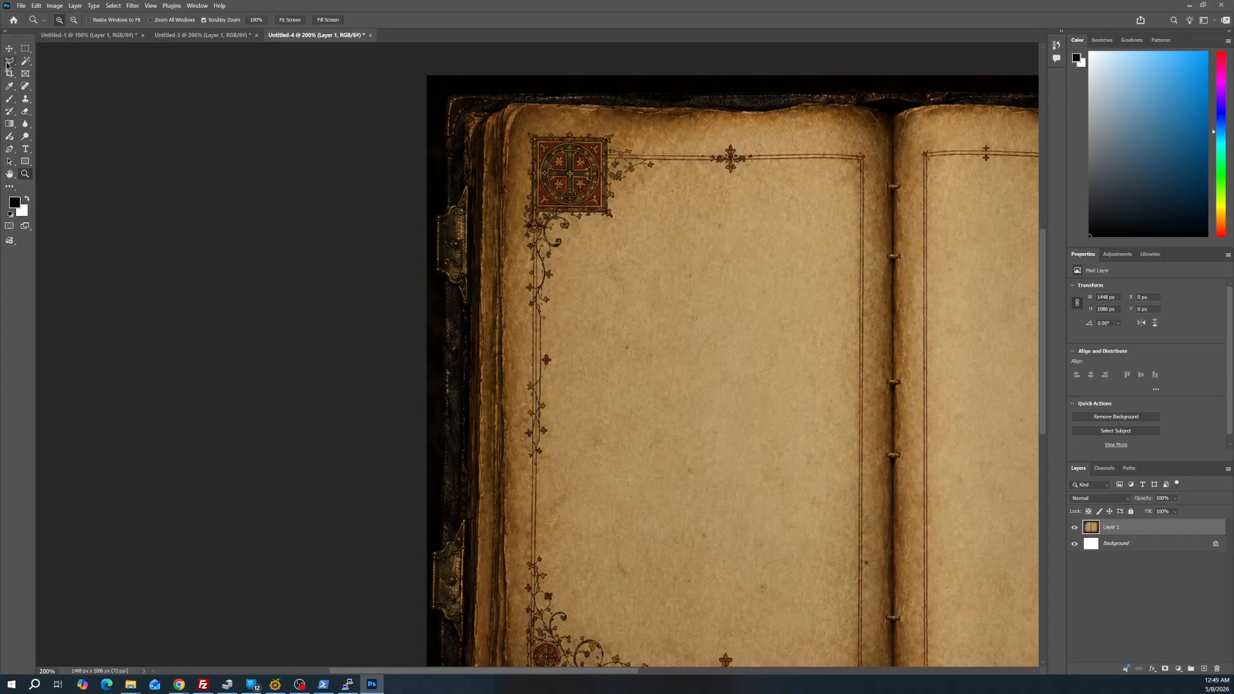
click(9, 62)
click(506, 261)
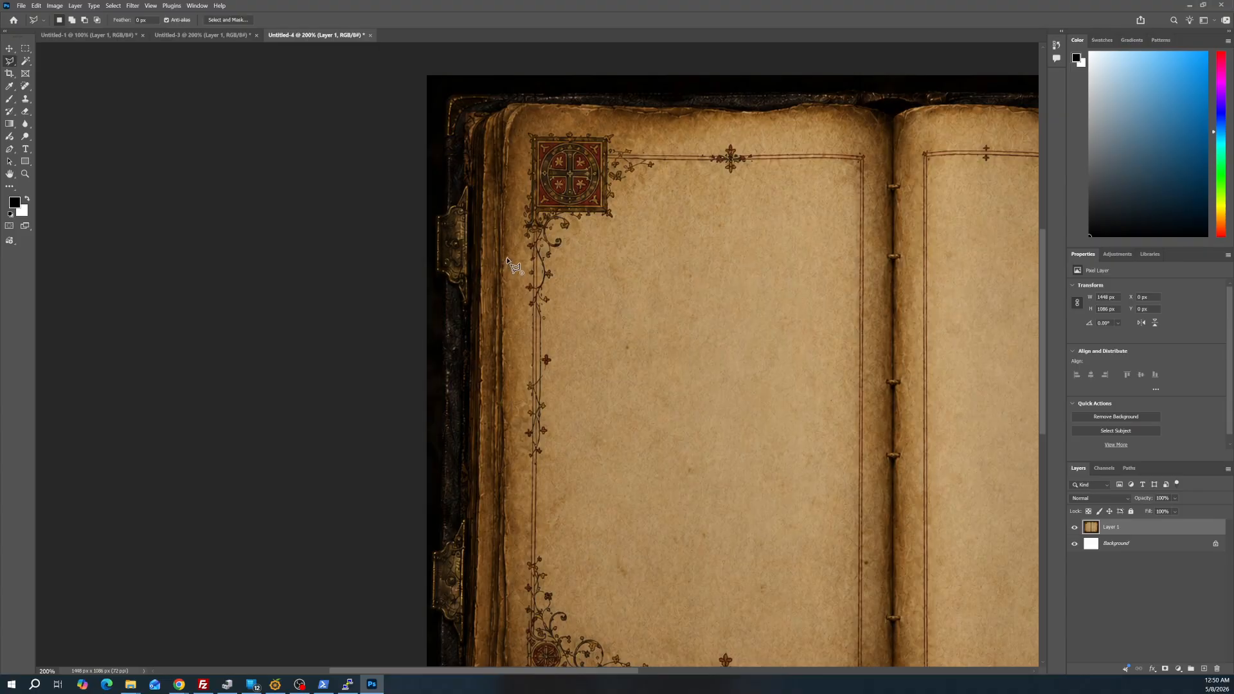
click(556, 194)
click(653, 201)
click(669, 331)
click(604, 354)
double_click(521, 354)
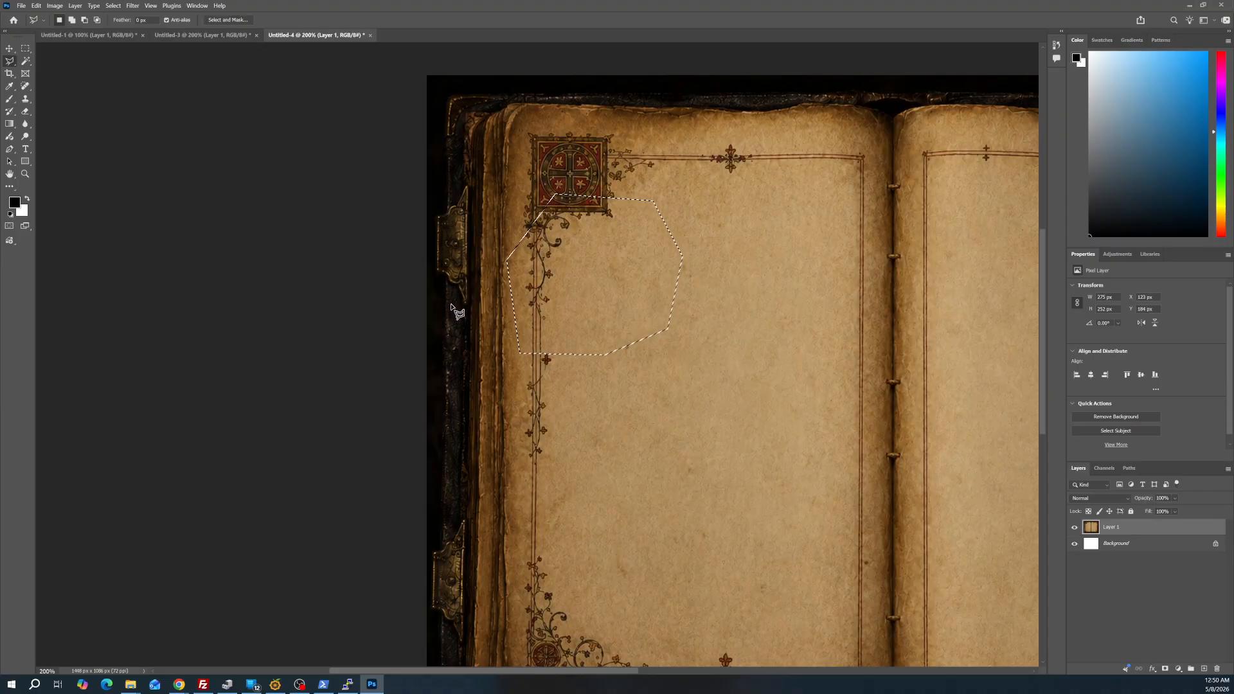
Trace a Polygonal Lasso selection along the cover's outer left edge, from below the upper clasp to the top-left corner, about 66 by 382 px
click(446, 335)
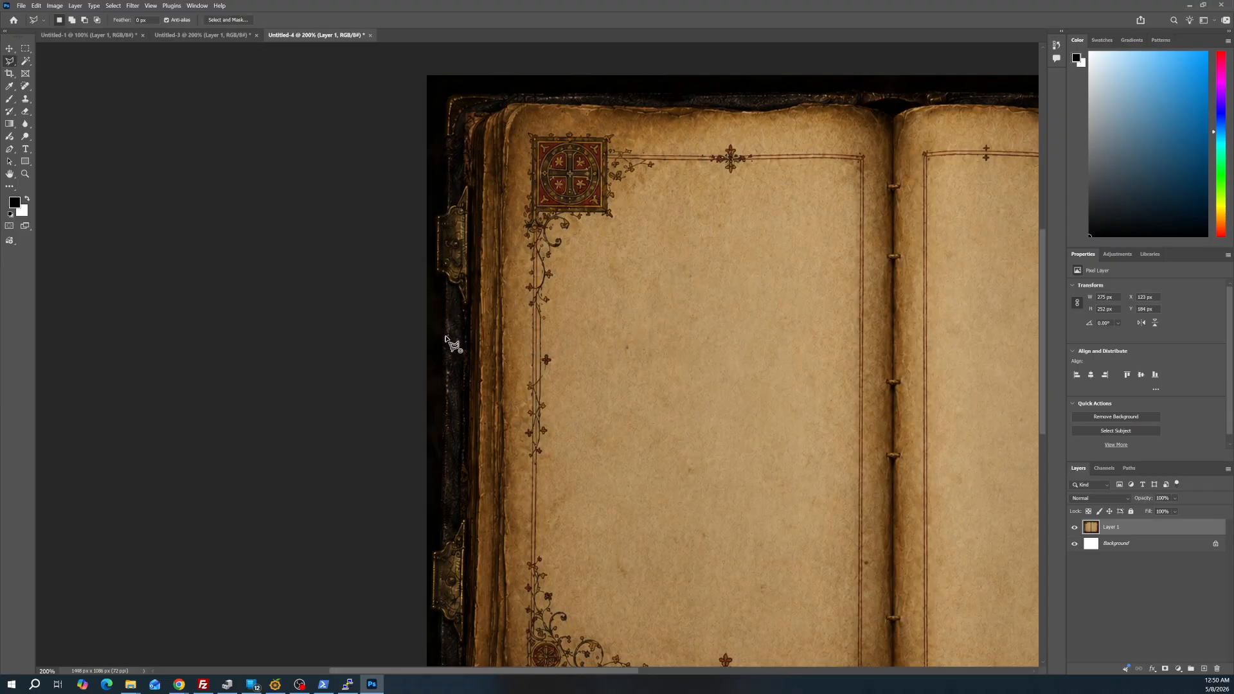
click(436, 270)
click(437, 218)
click(447, 176)
click(449, 145)
click(444, 129)
click(450, 105)
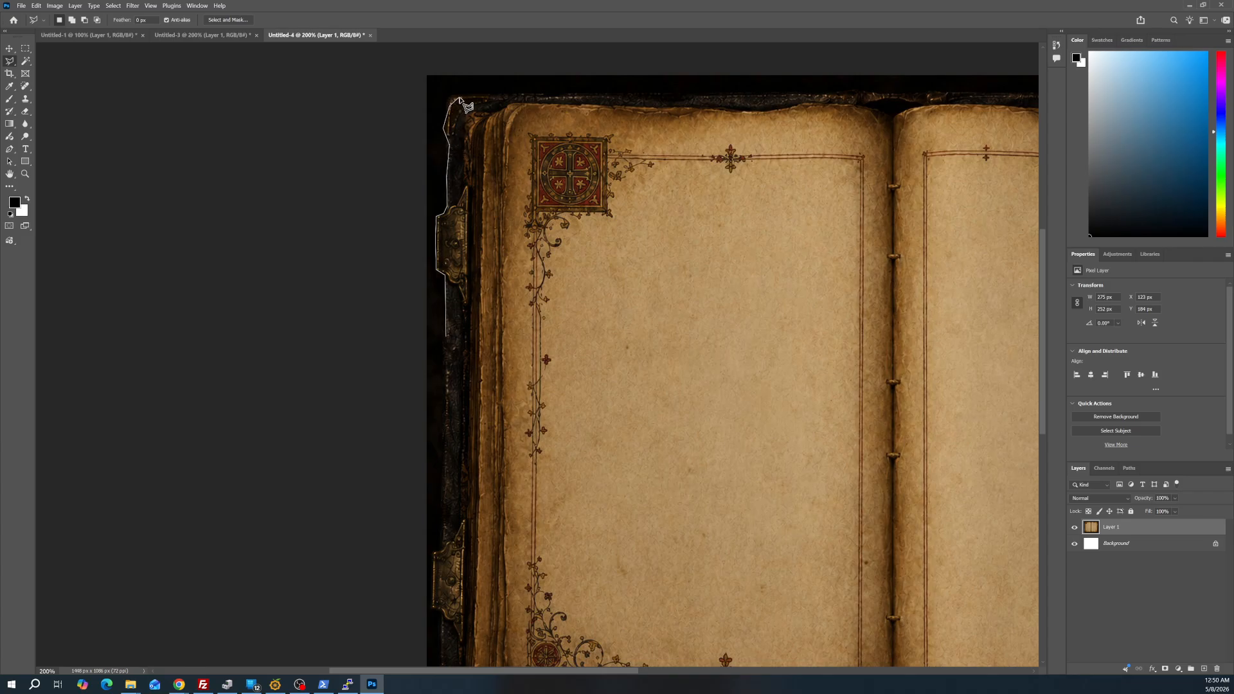
double_click(477, 91)
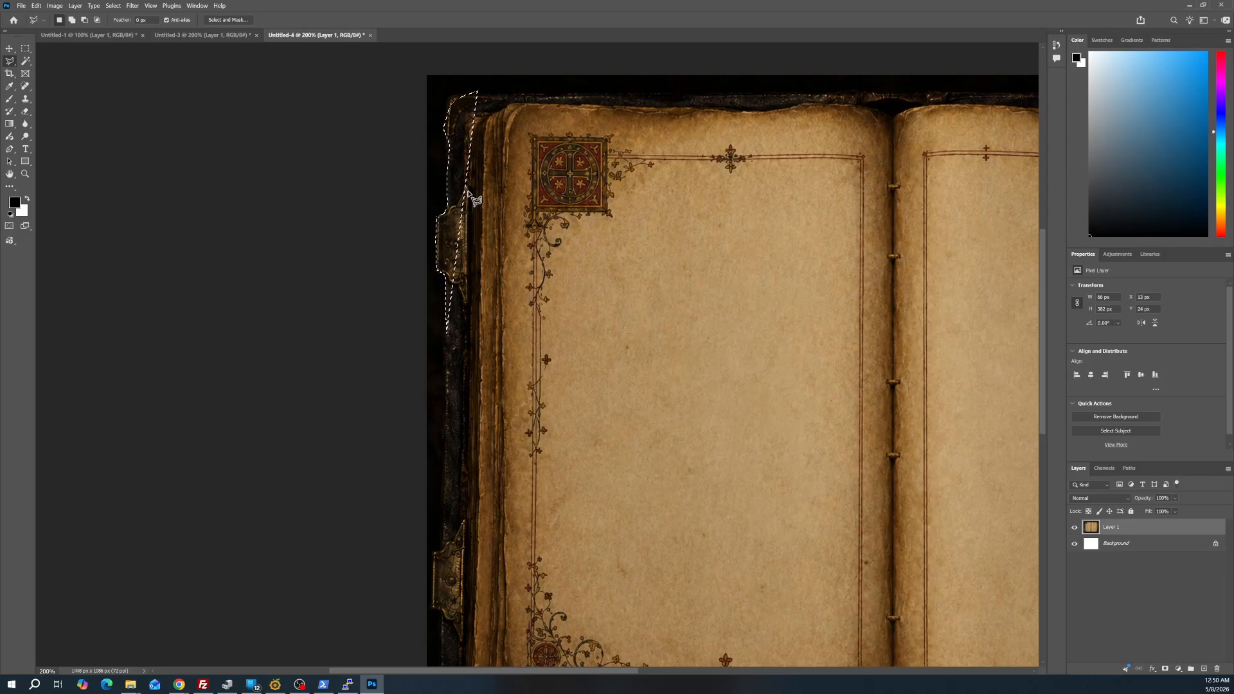
Add a polygonal area between the cover edge and the left page's corner ornament to the existing selection
key(shift)
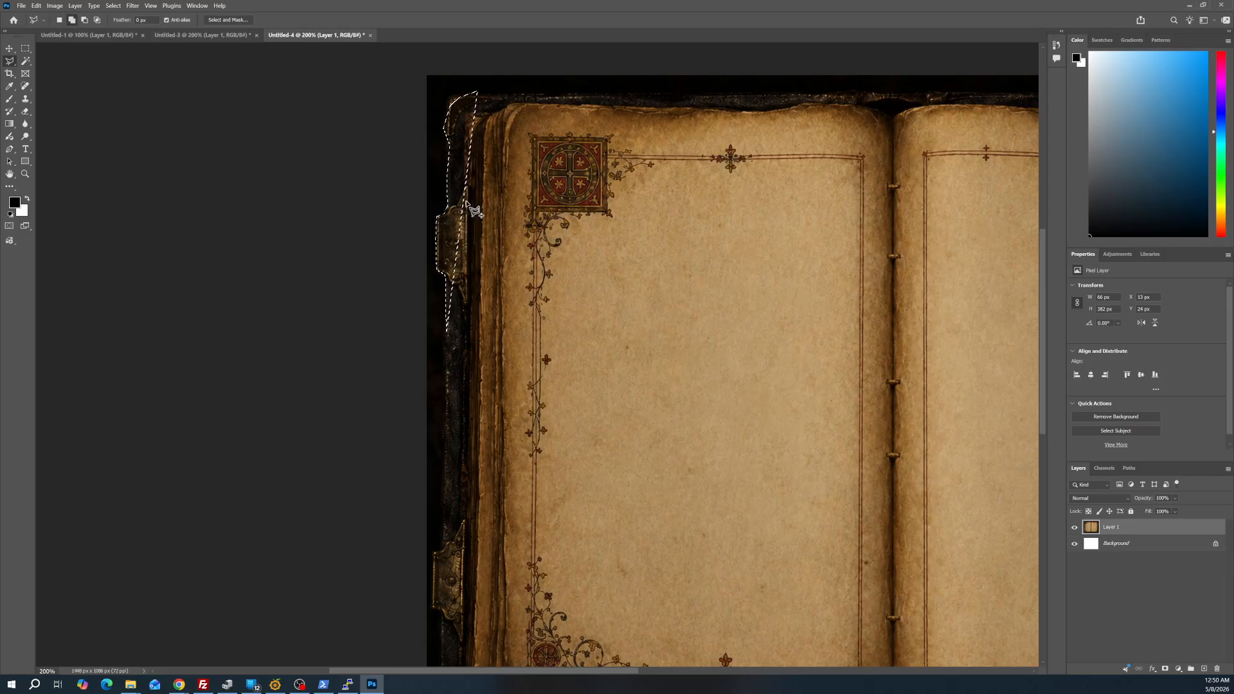
click(543, 134)
double_click(468, 180)
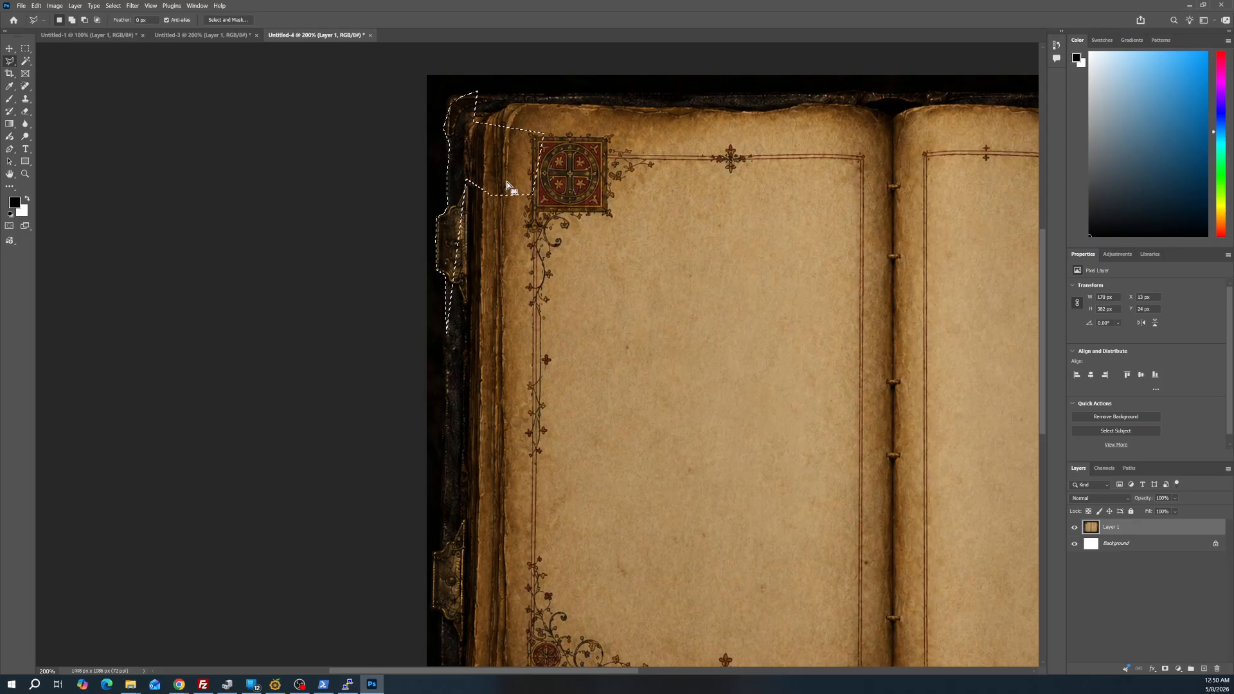
Subtract a polygonal area beside and below the left page's corner ornament from the existing lasso selection
click(493, 258)
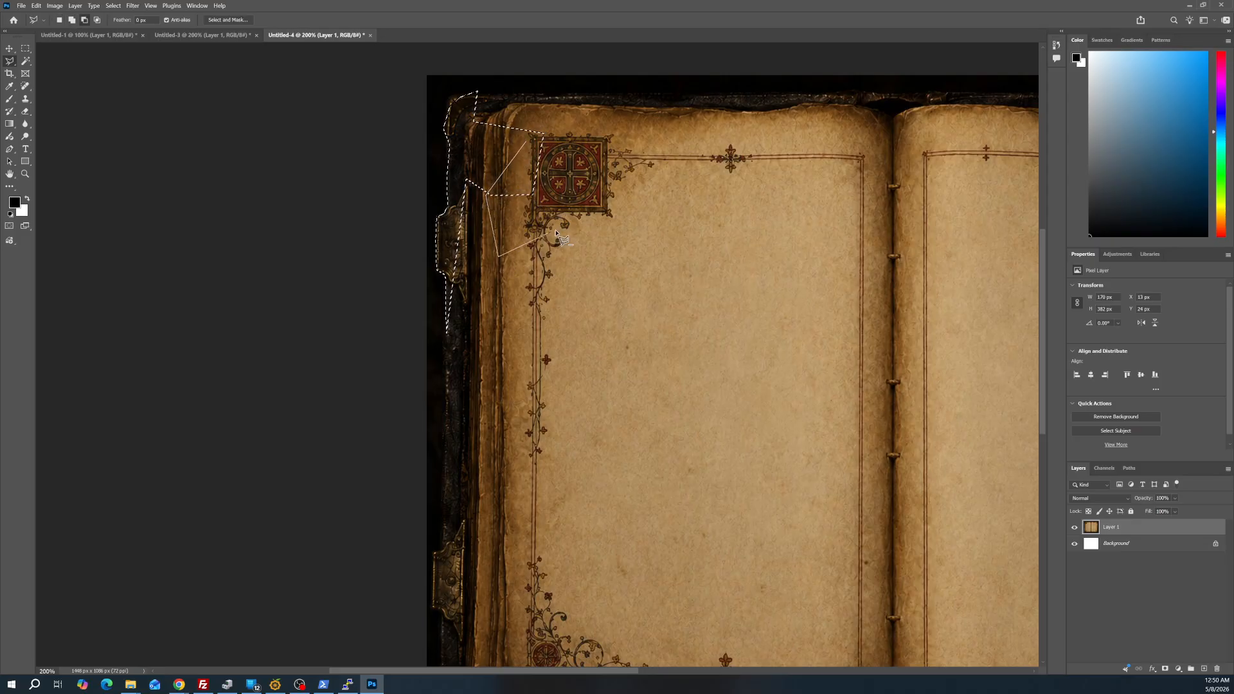
click(554, 230)
double_click(560, 167)
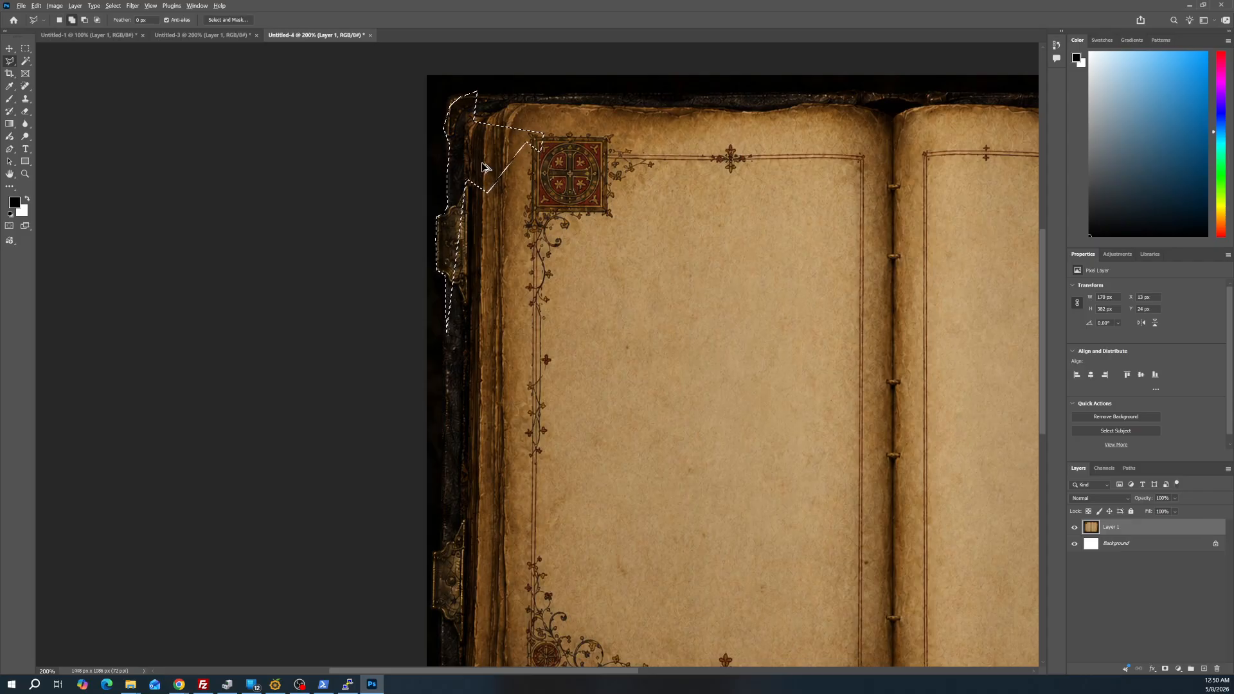
Clear the lasso selection around the cover's top-left corner
key(m)
key(ctrl+shift+n)
click(721, 353)
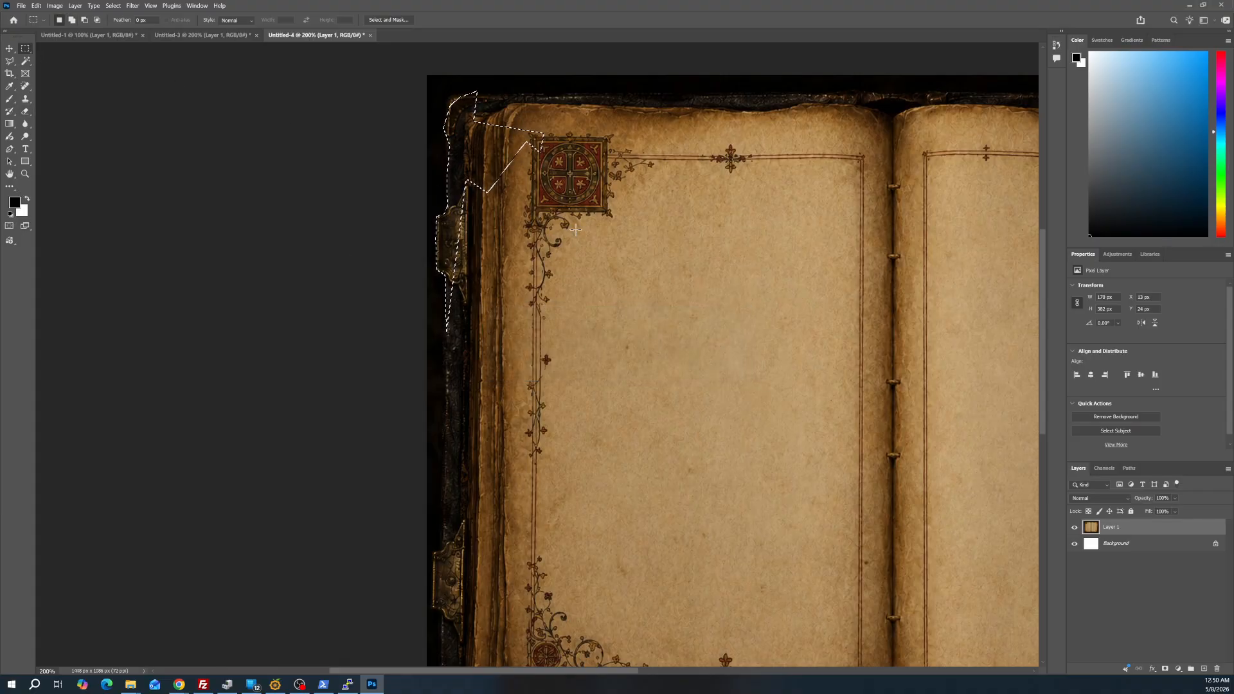
Examine the pixels along the outer edge of the cover's upper left clasp at up to 3200% magnification
click(26, 174)
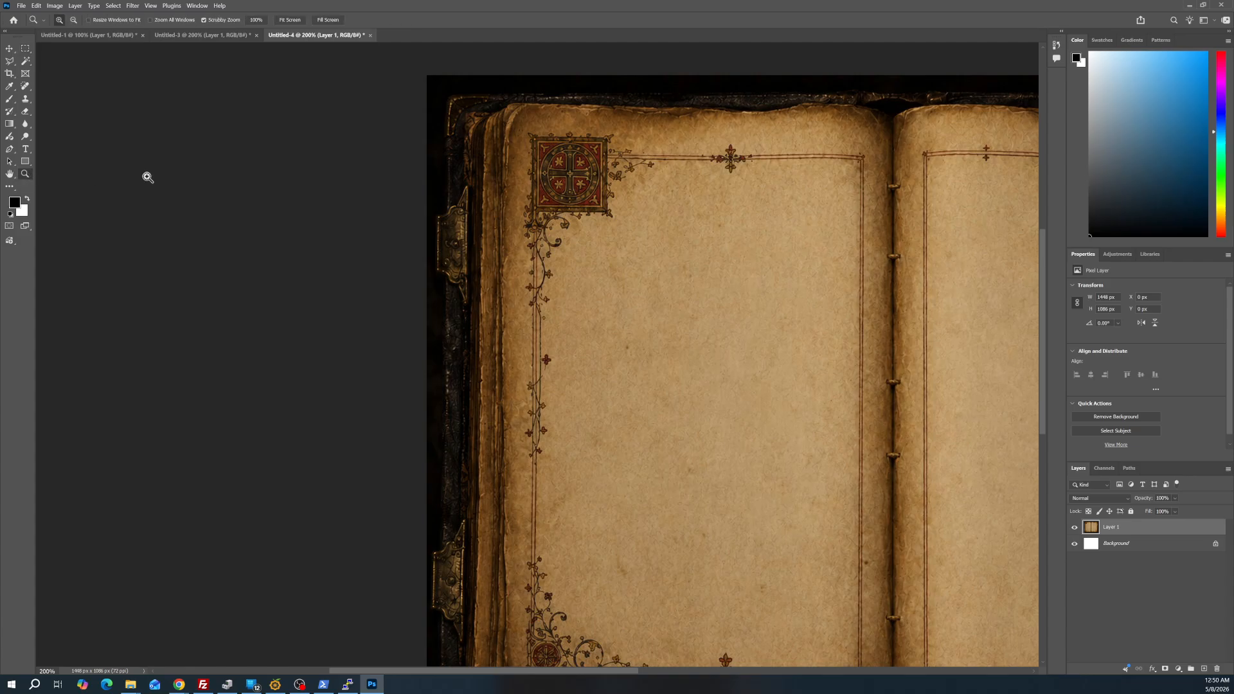
alt+click(618, 272)
alt+click(707, 309)
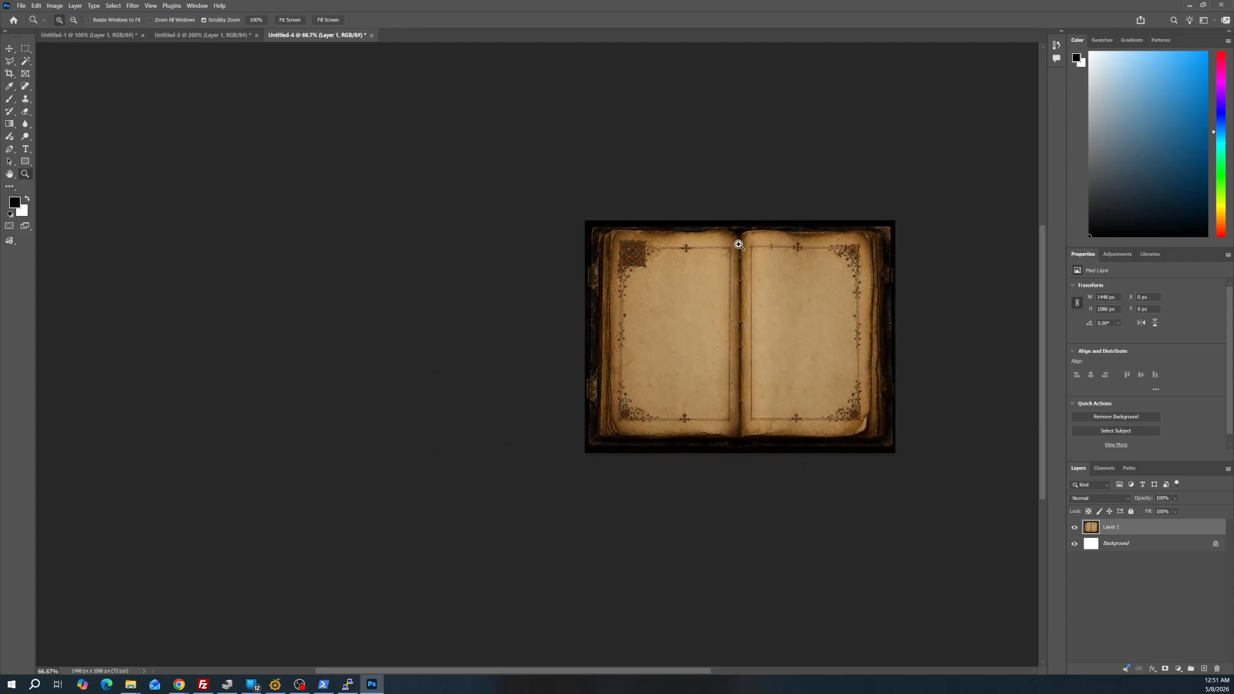
click(738, 243)
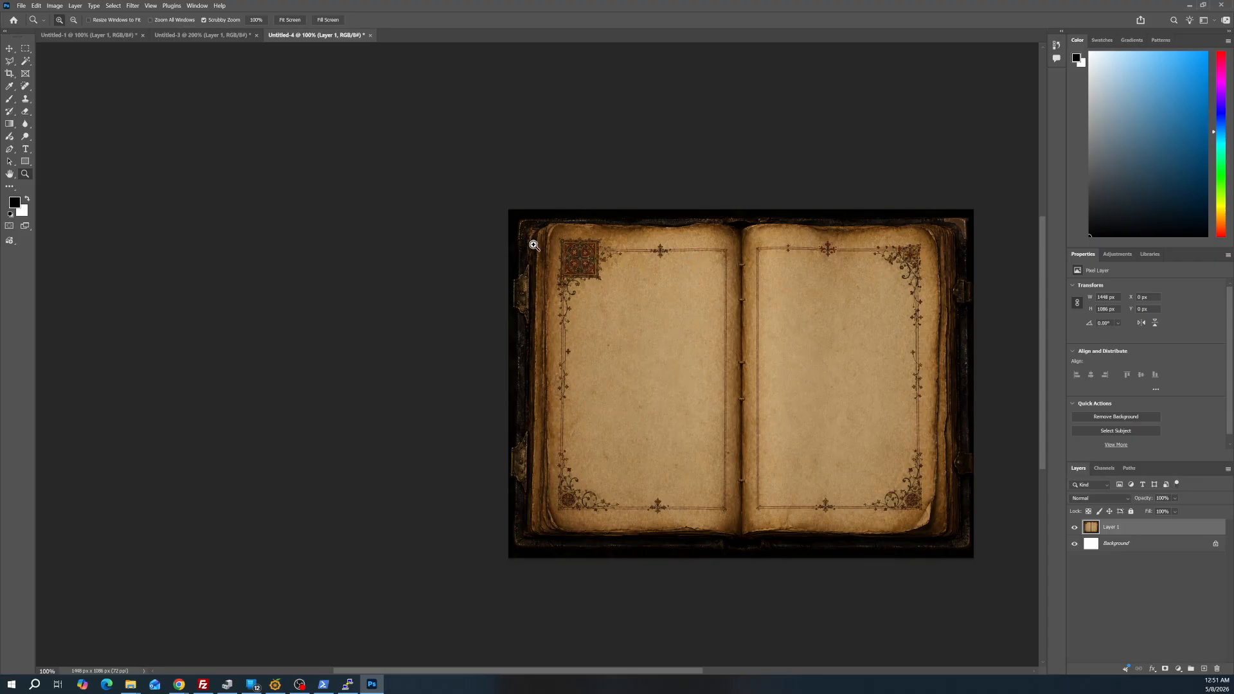
click(516, 227)
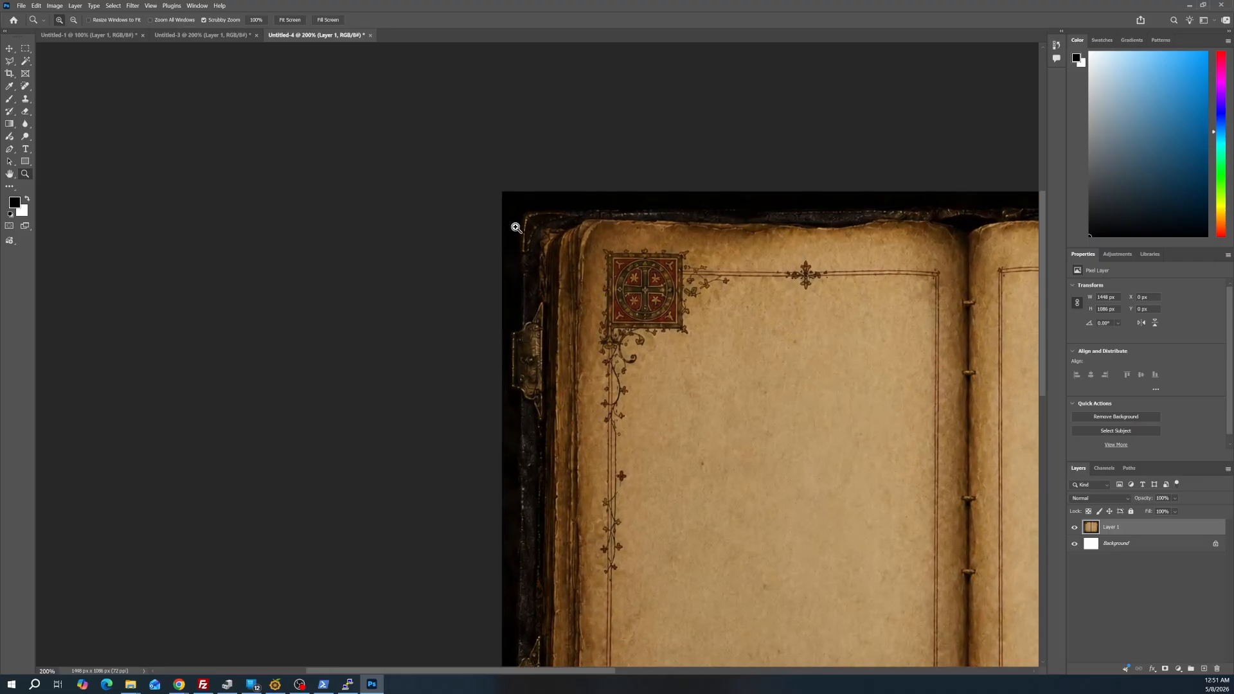
click(524, 339)
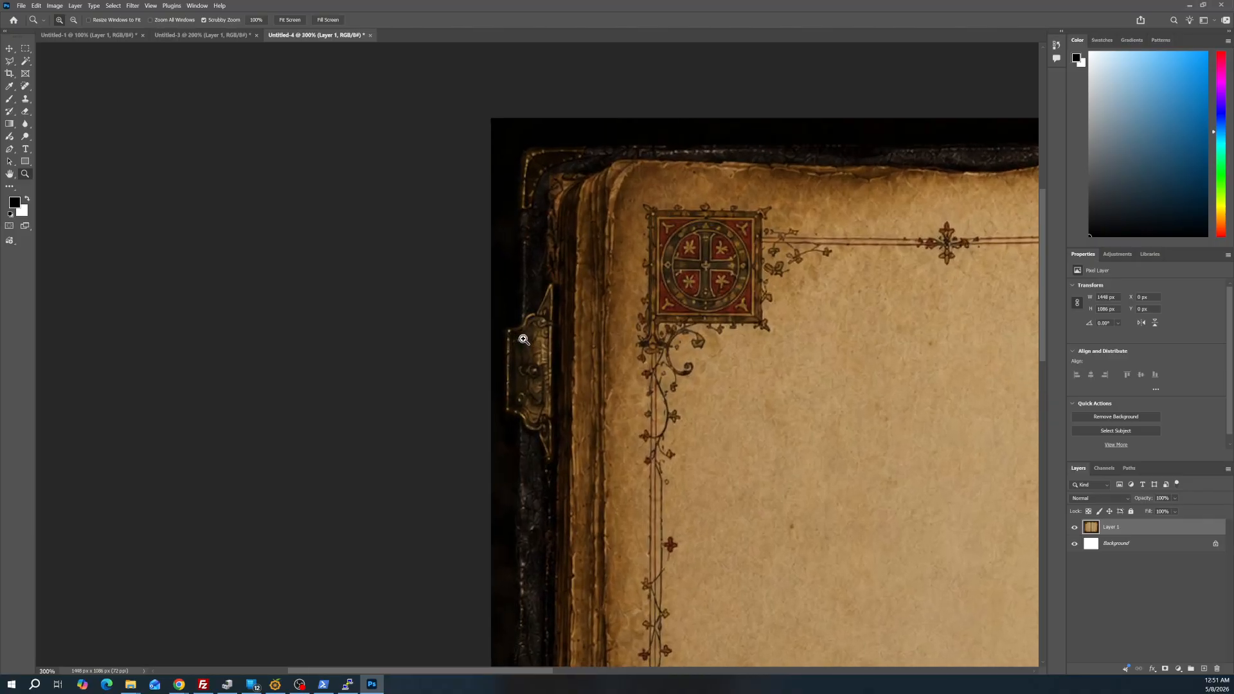
click(525, 330)
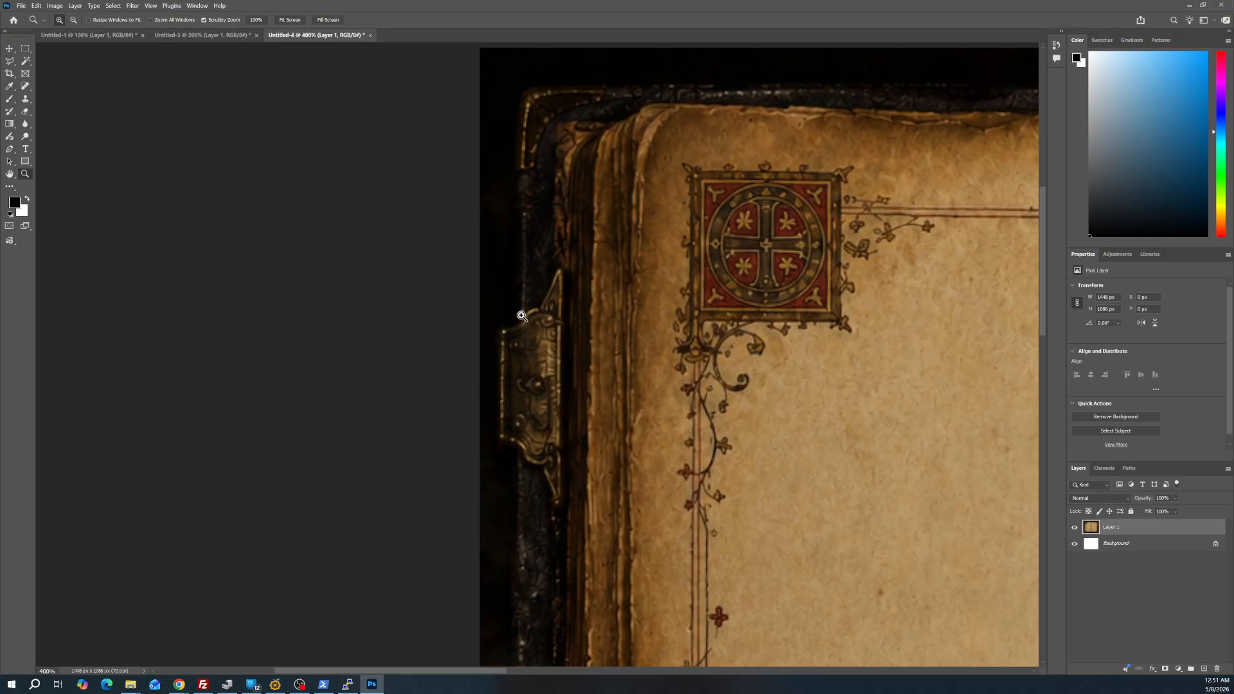
click(499, 380)
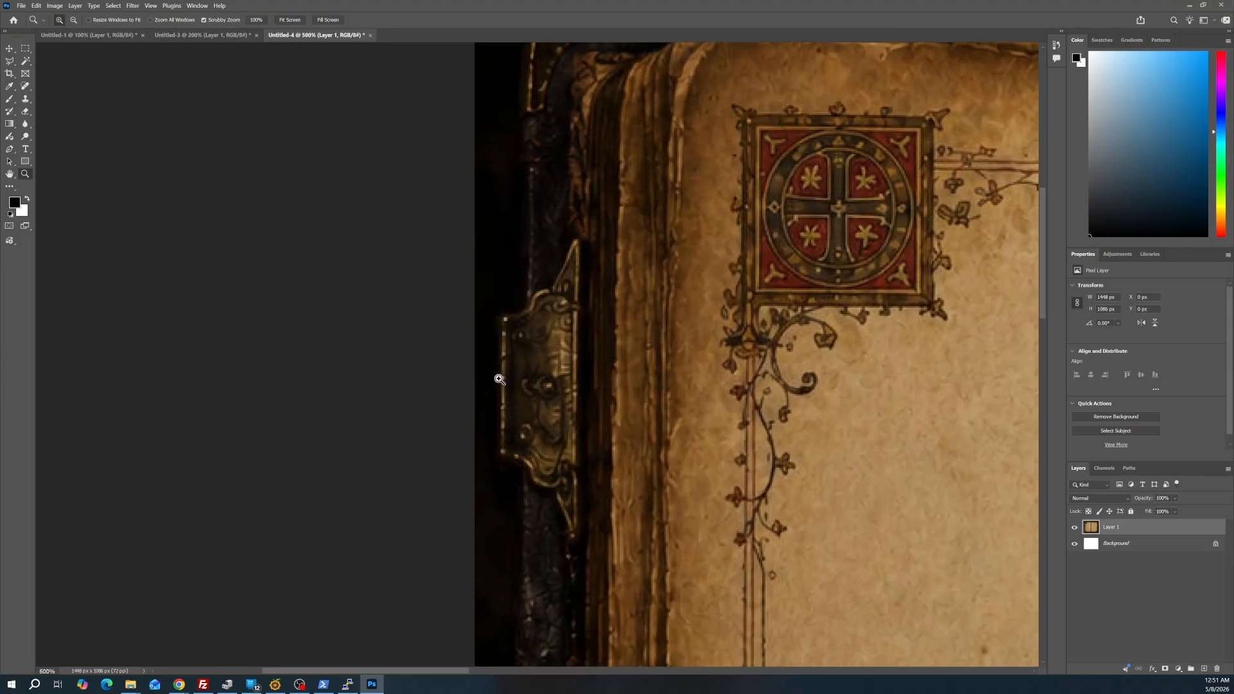
drag(499, 380, 531, 349)
alt+click(531, 349)
alt+click(529, 350)
alt+click(528, 360)
click(529, 371)
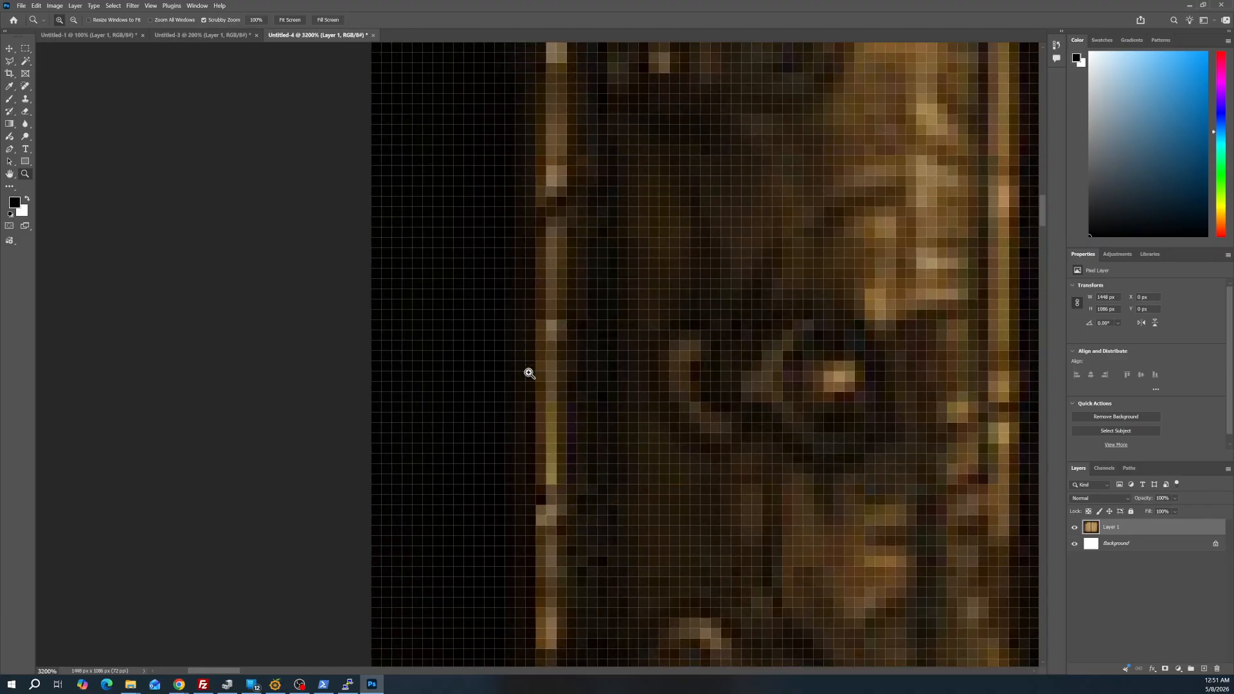
scroll(526, 347, up, 3)
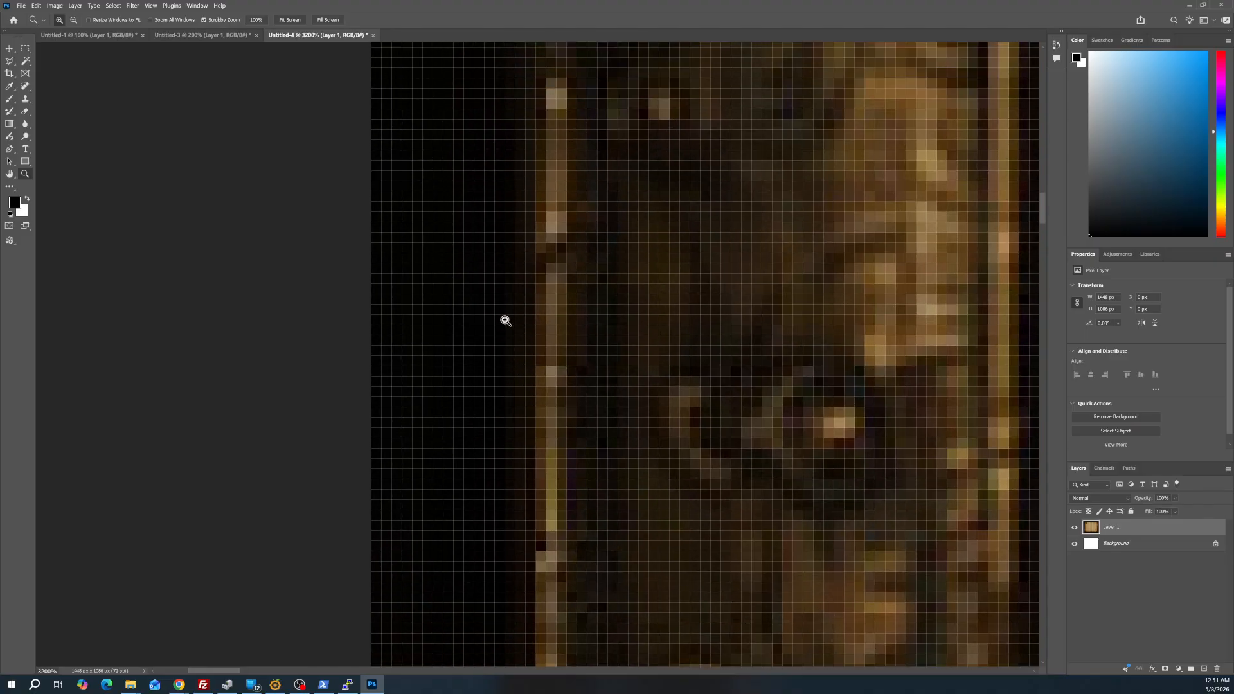
scroll(528, 293, up, 7)
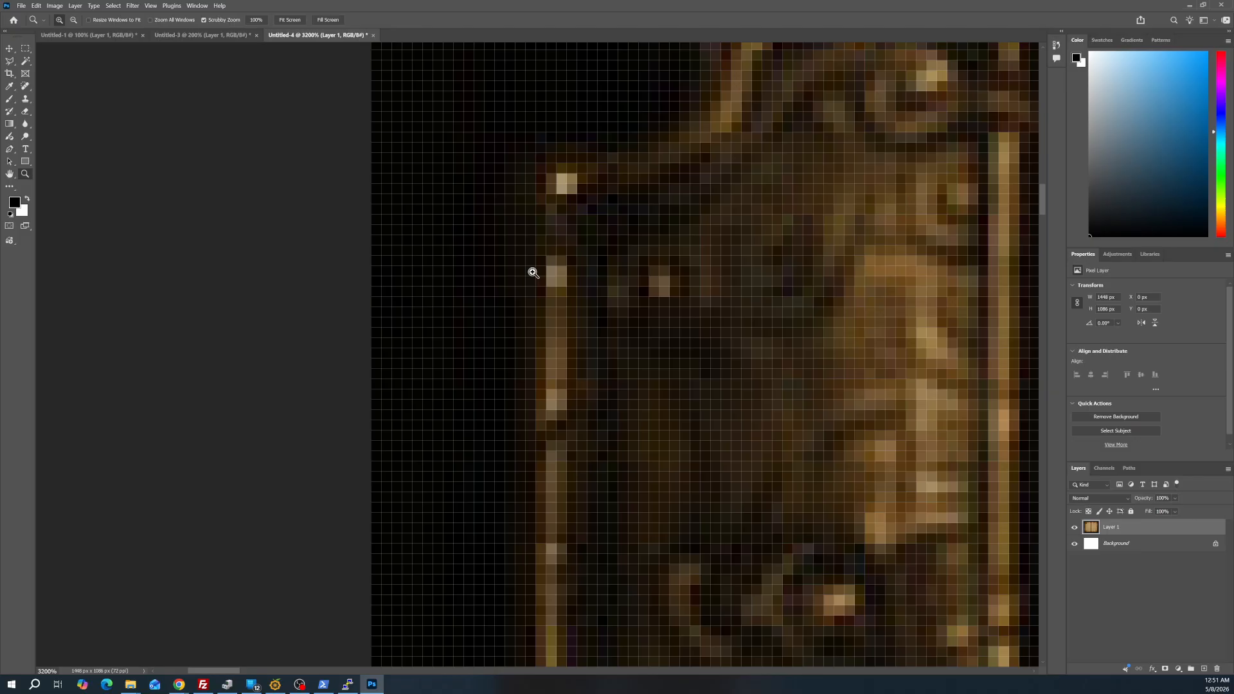
scroll(534, 276, up, 2)
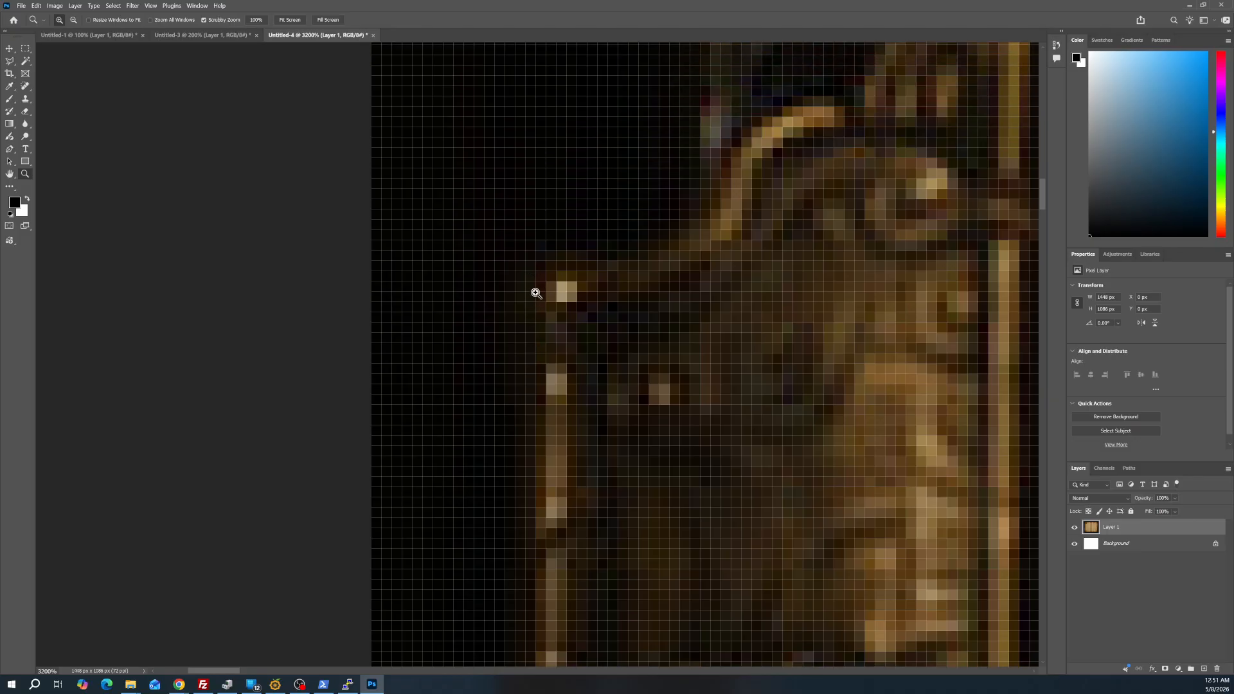
scroll(510, 261, up, 5)
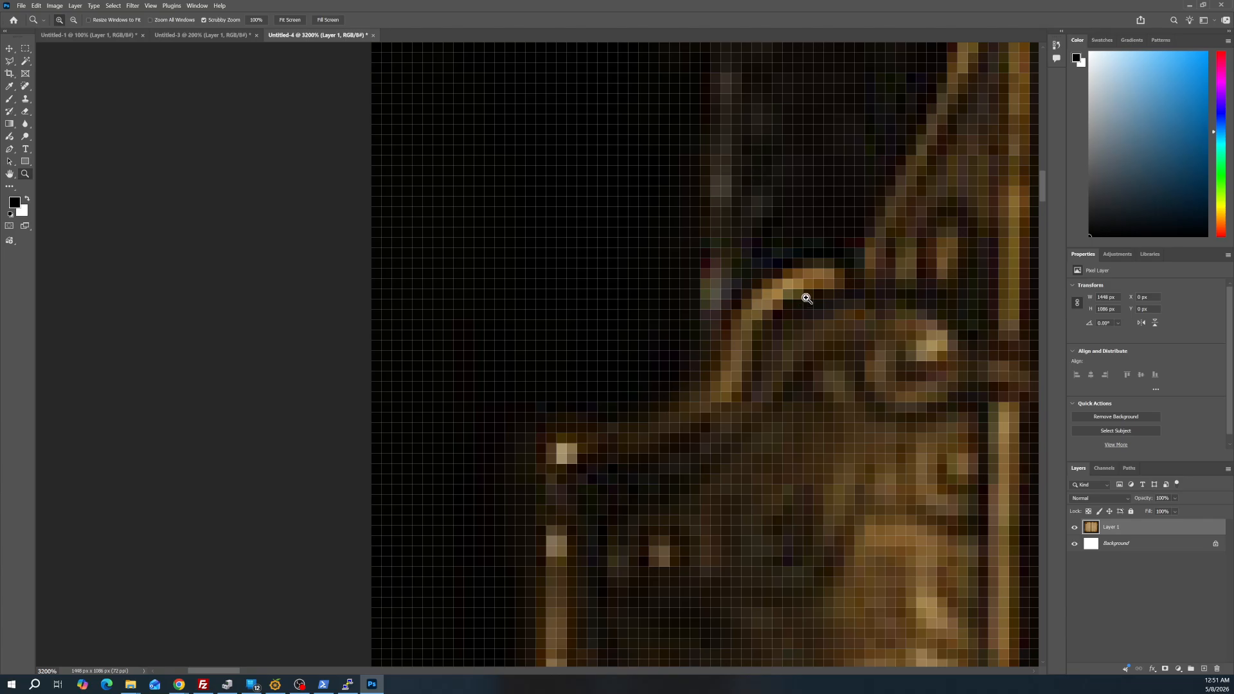
Fit the whole book in view, and magnify the upper left clasp to 700% to inspect its edge
alt+click(860, 214)
alt+click(860, 214)
alt+click(873, 205)
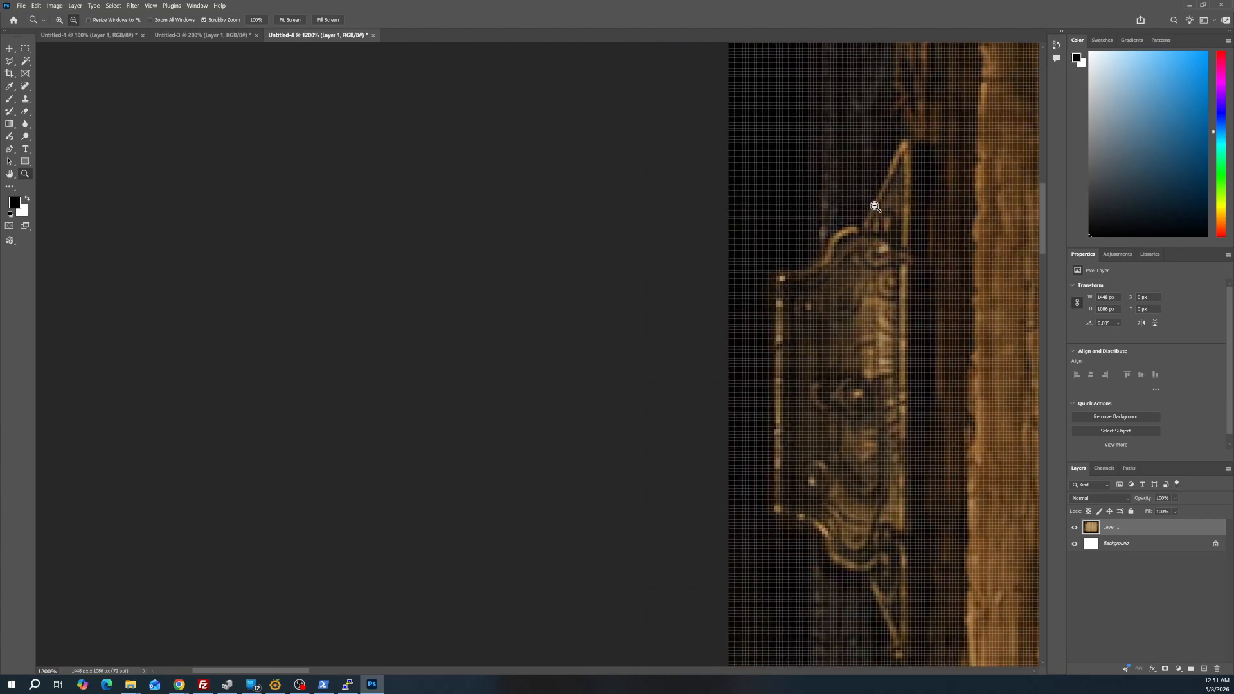
alt+click(877, 202)
alt+click(877, 187)
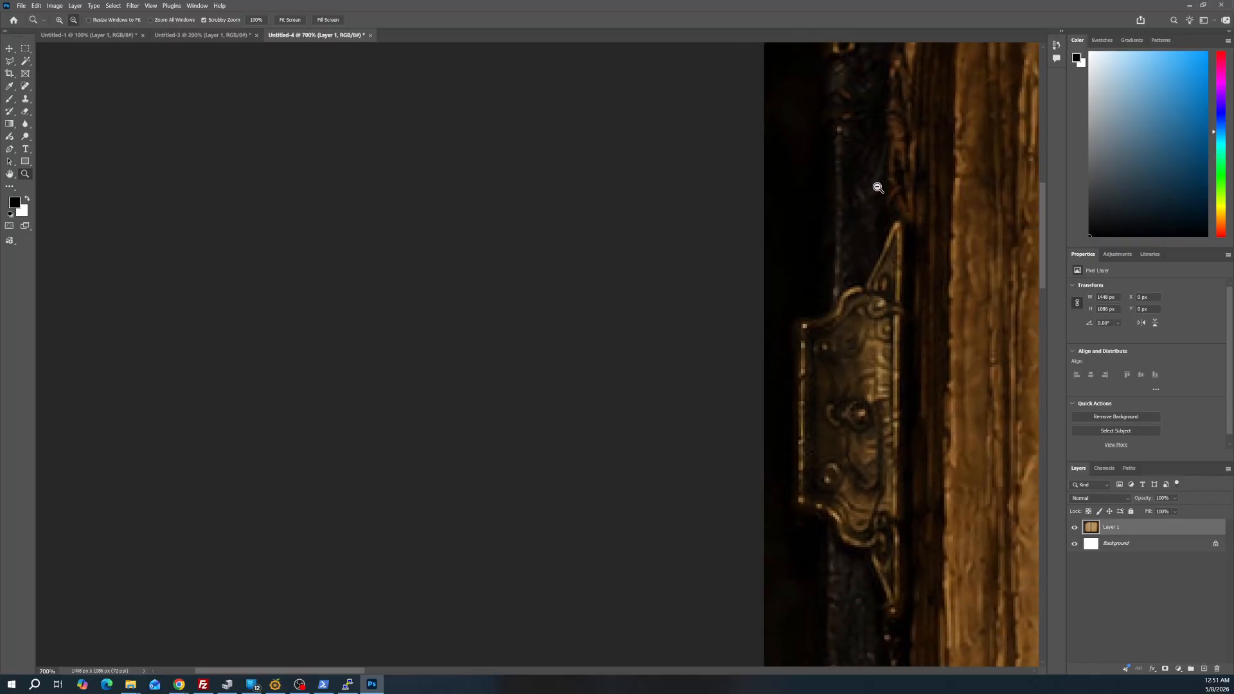
alt+click(878, 186)
key(ctrl+0)
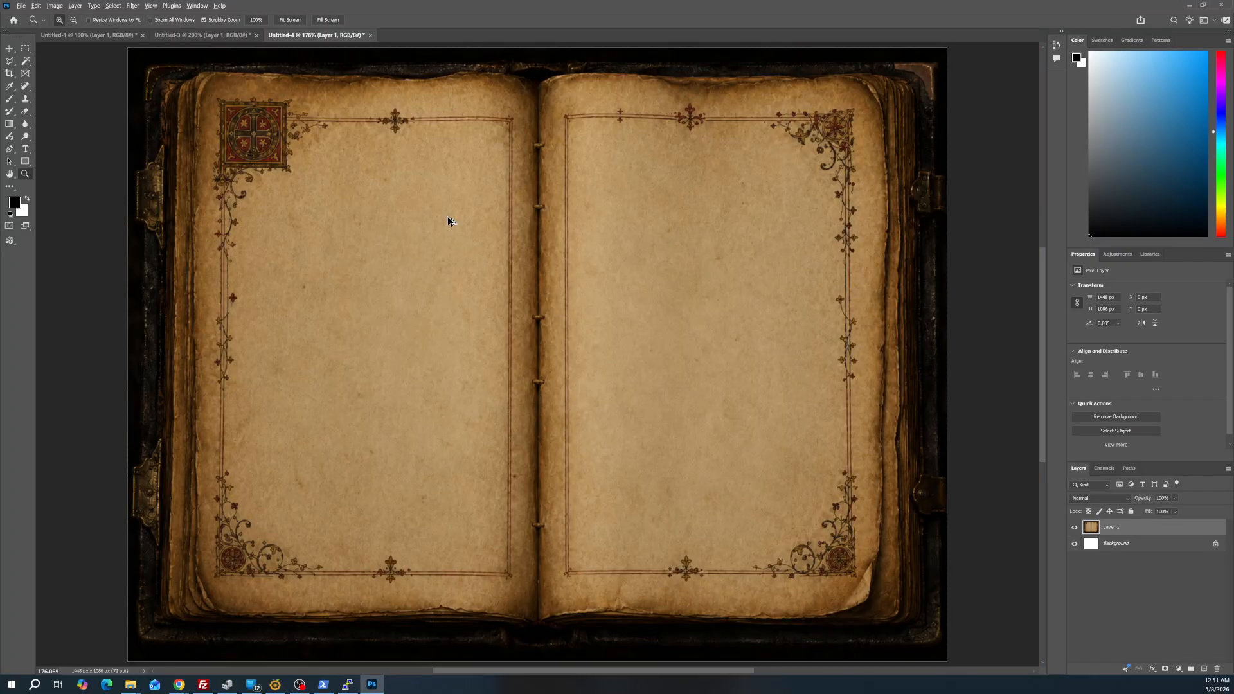
click(155, 190)
click(141, 191)
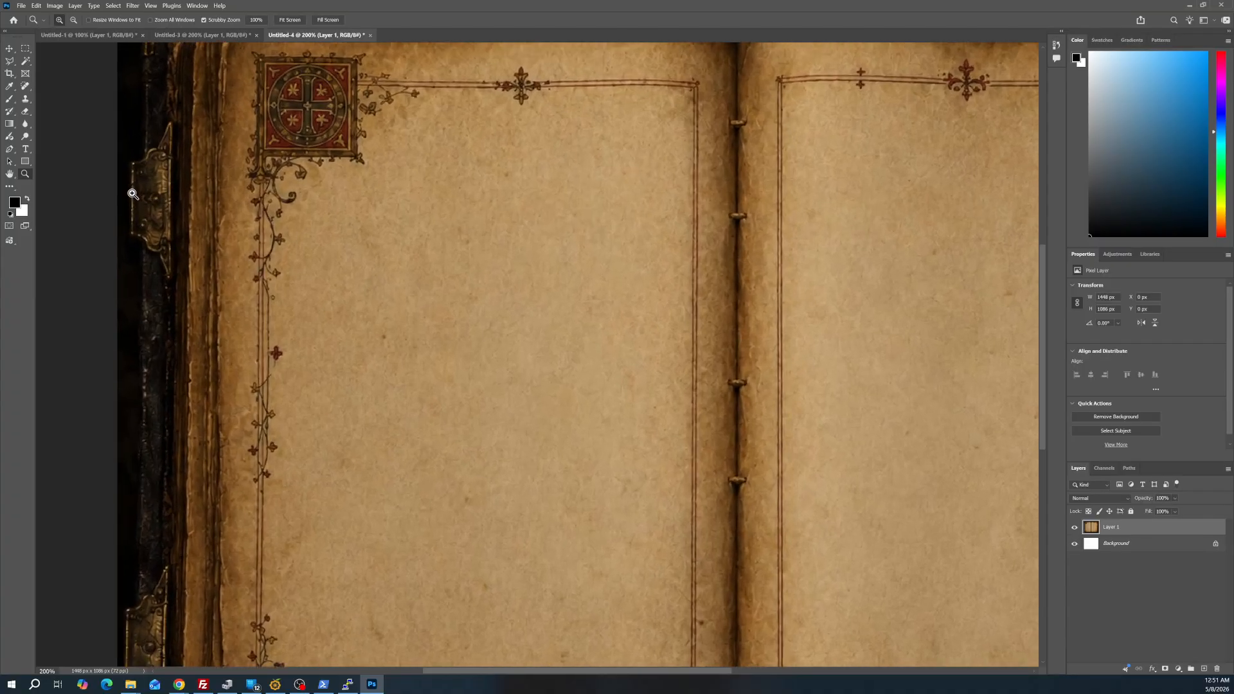
click(132, 193)
click(127, 196)
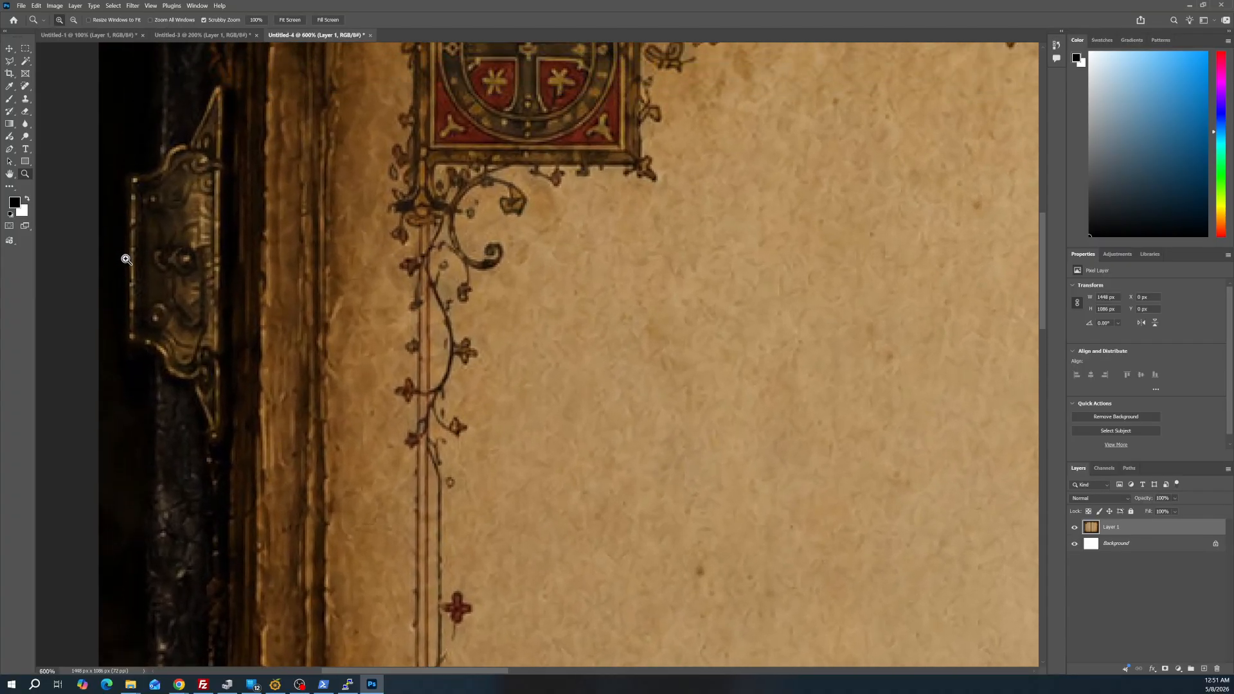
click(126, 262)
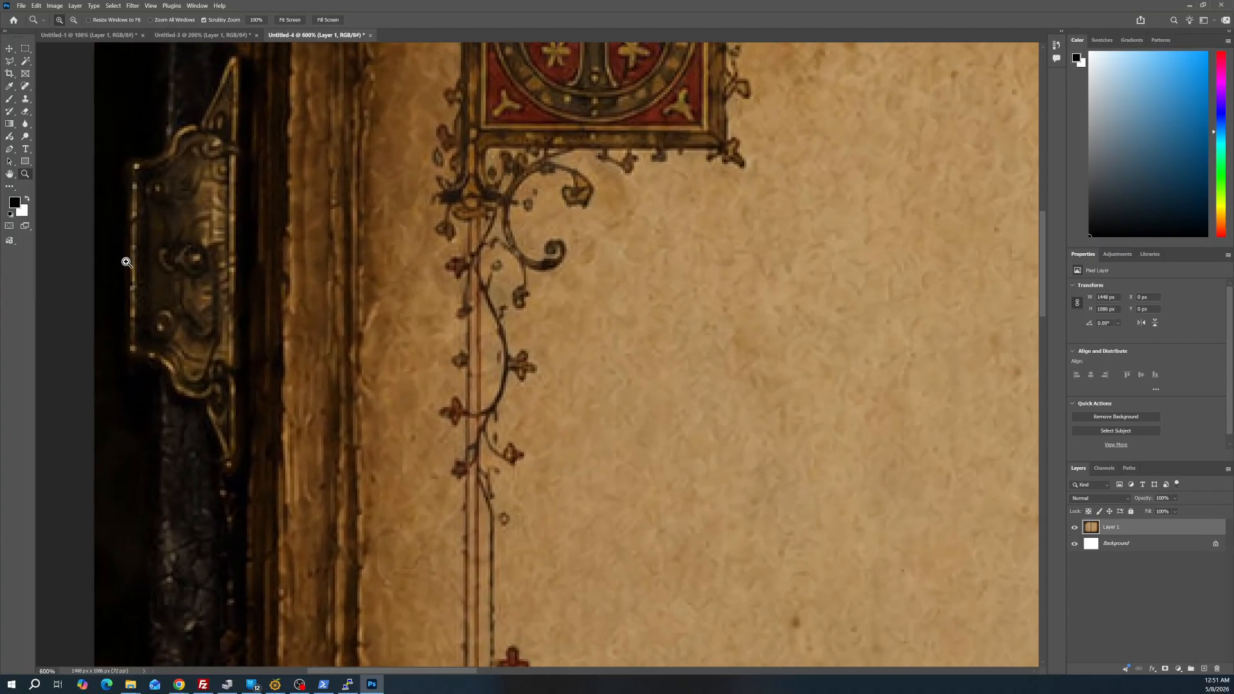
Draw a small Polygonal Lasso selection outside the upper left clasp's outer edge, about 6 by 38 px
click(10, 61)
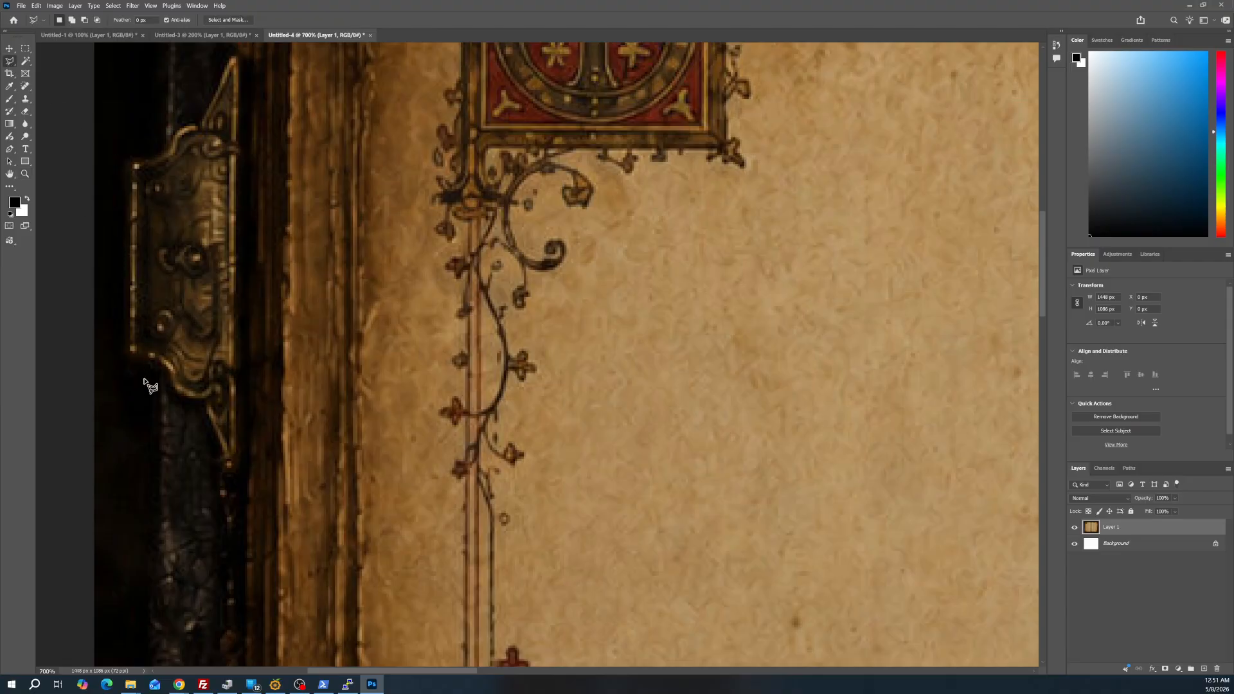
scroll(118, 344, up, 1)
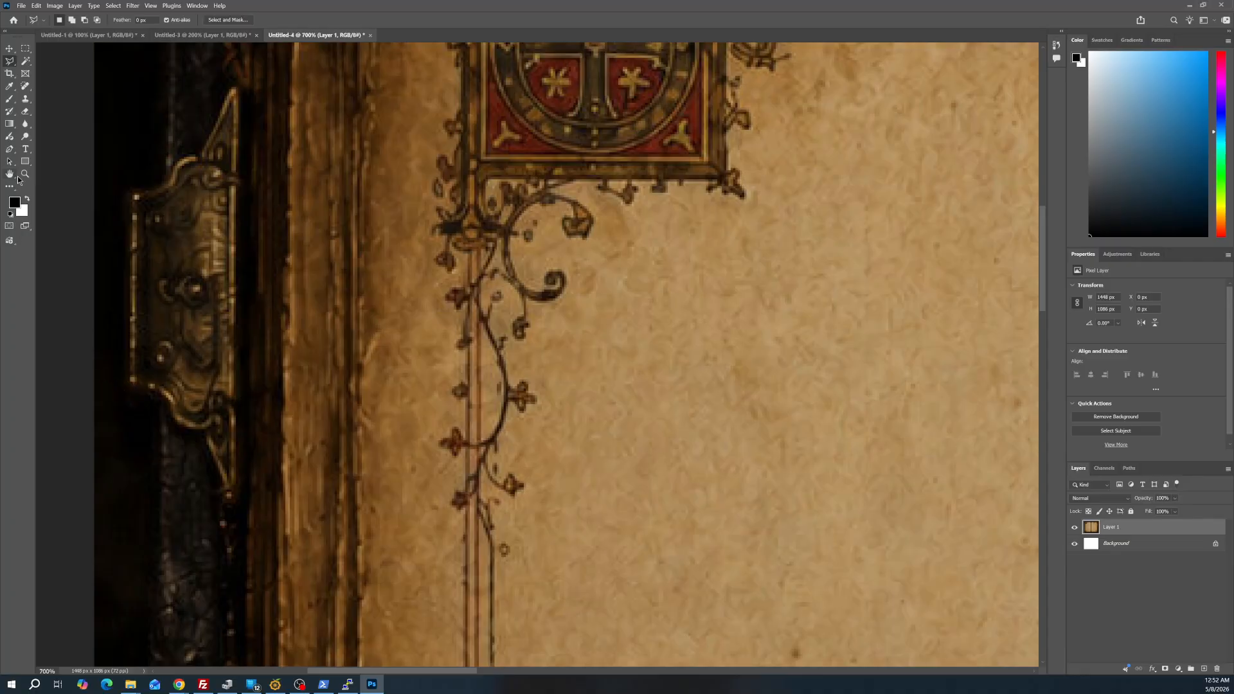
click(24, 175)
click(115, 361)
click(113, 365)
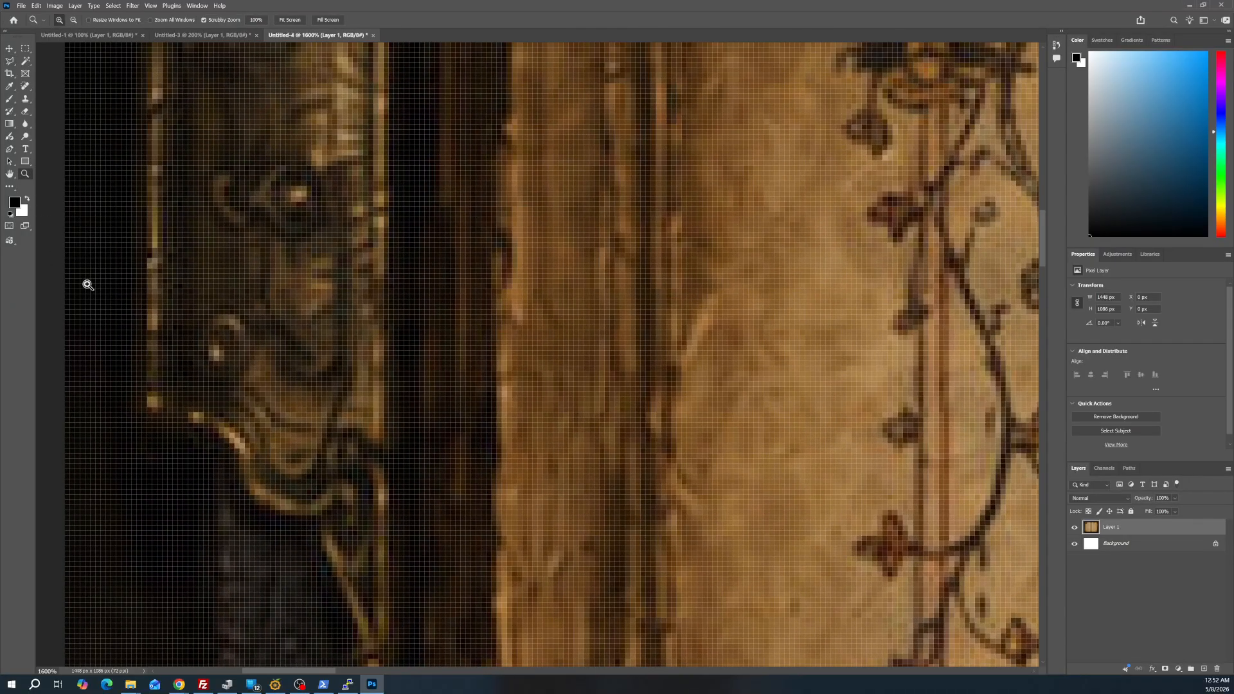
alt+click(103, 344)
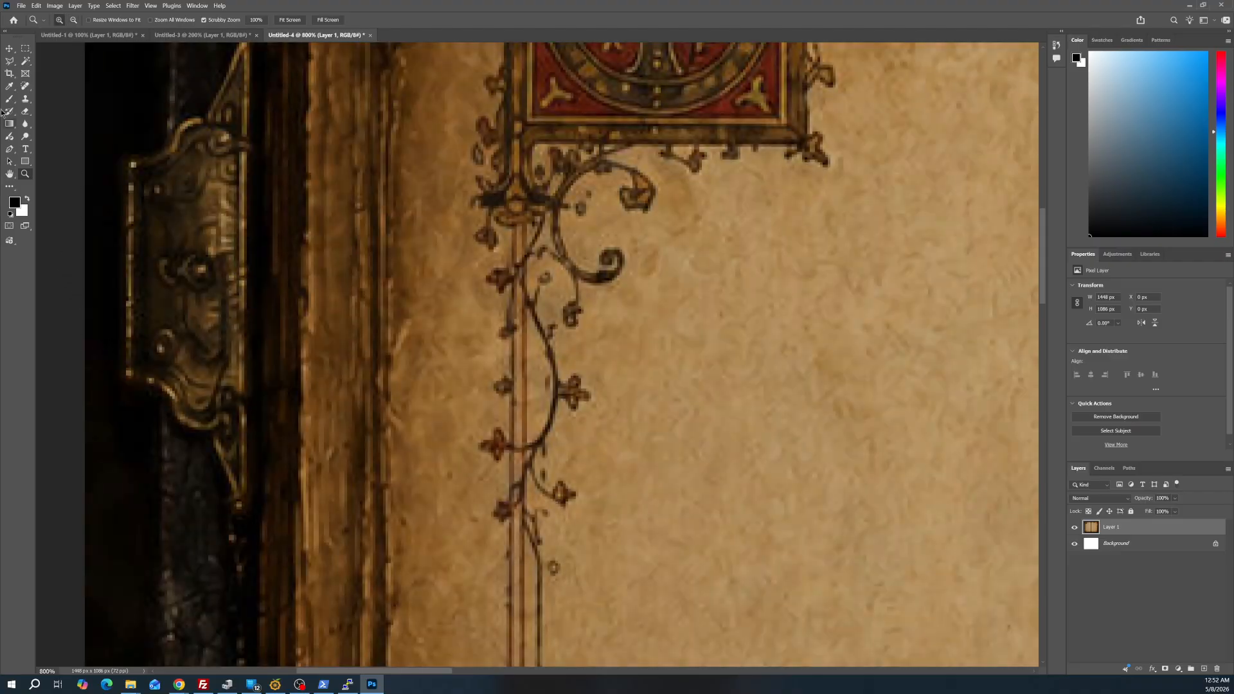
click(8, 62)
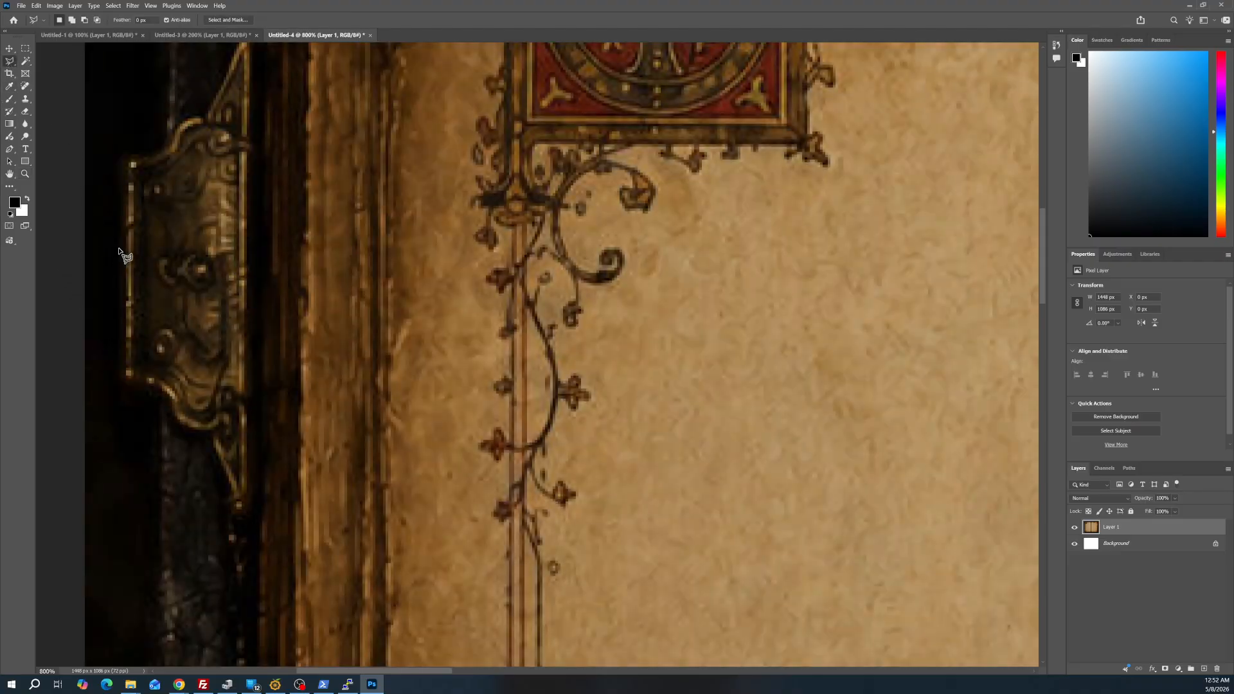
click(119, 249)
click(115, 158)
double_click(126, 153)
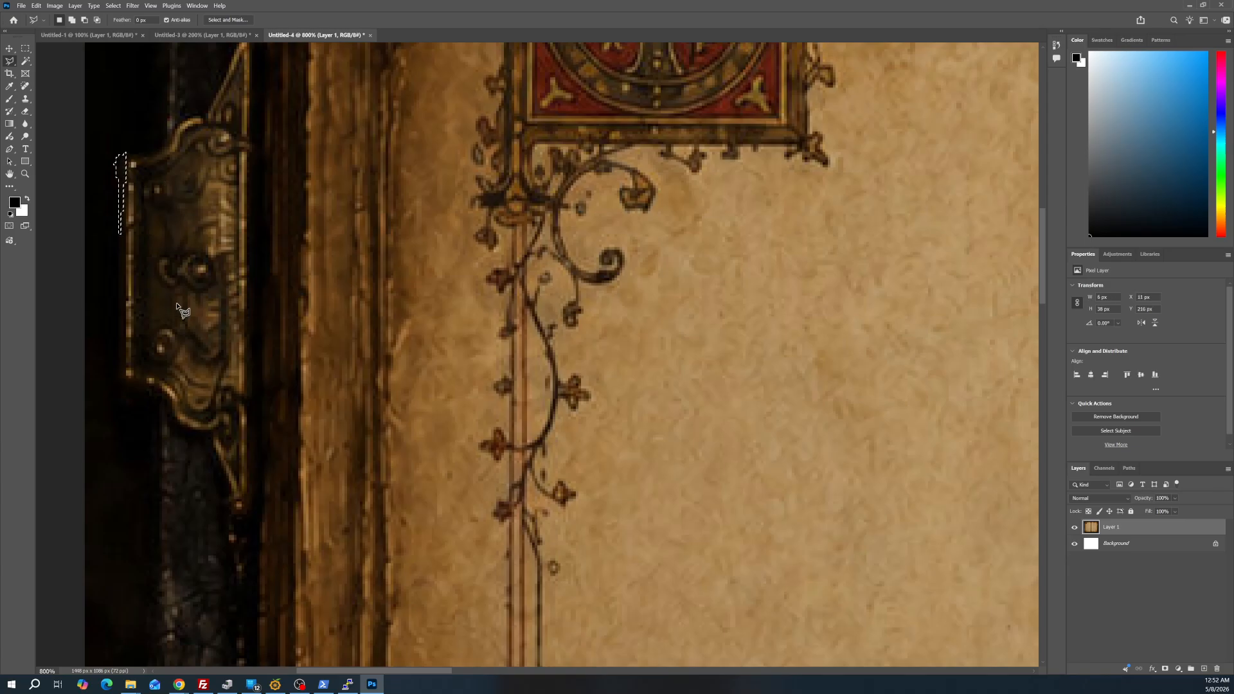
Try to select a thin vertical strip along the clasp's outer edge with the Polygonal Lasso, about 1 by 46 px
click(123, 342)
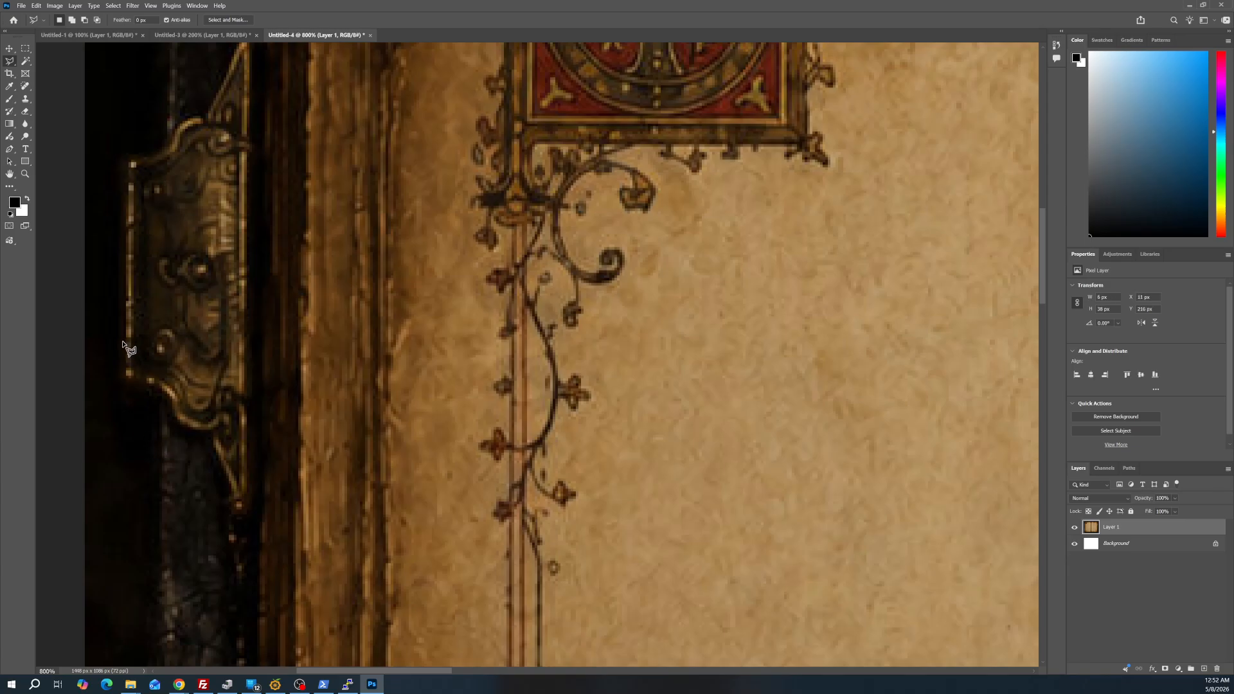
click(123, 263)
double_click(123, 191)
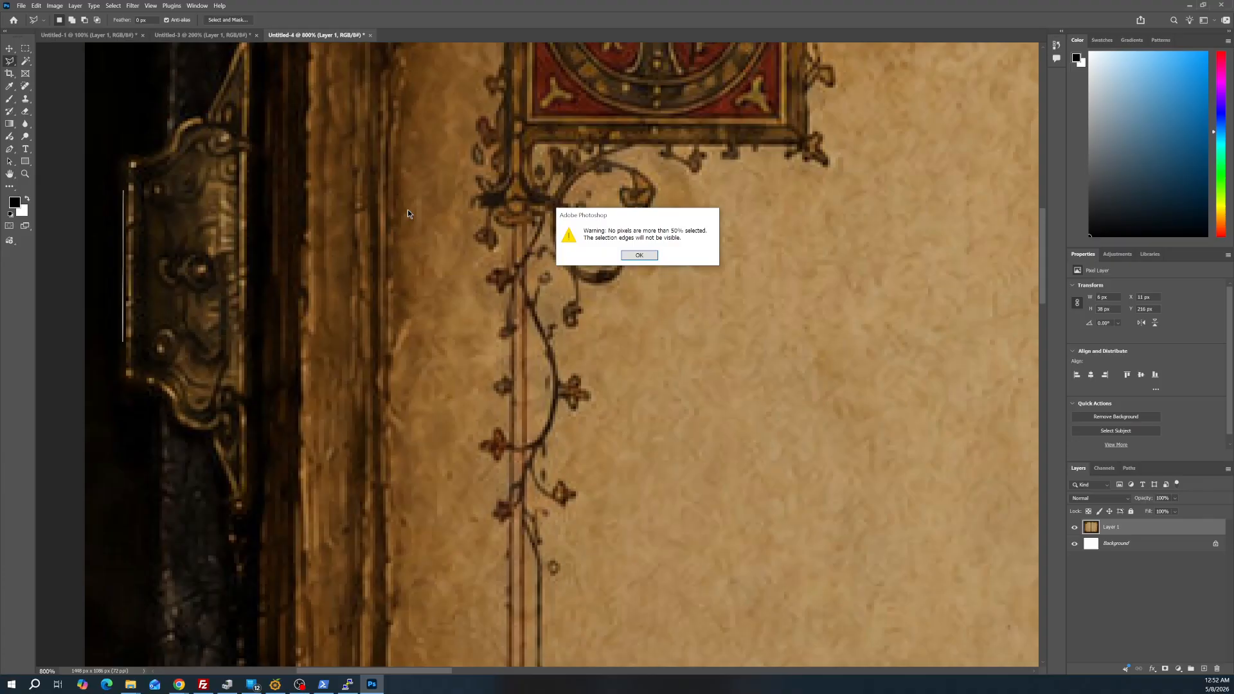
click(639, 254)
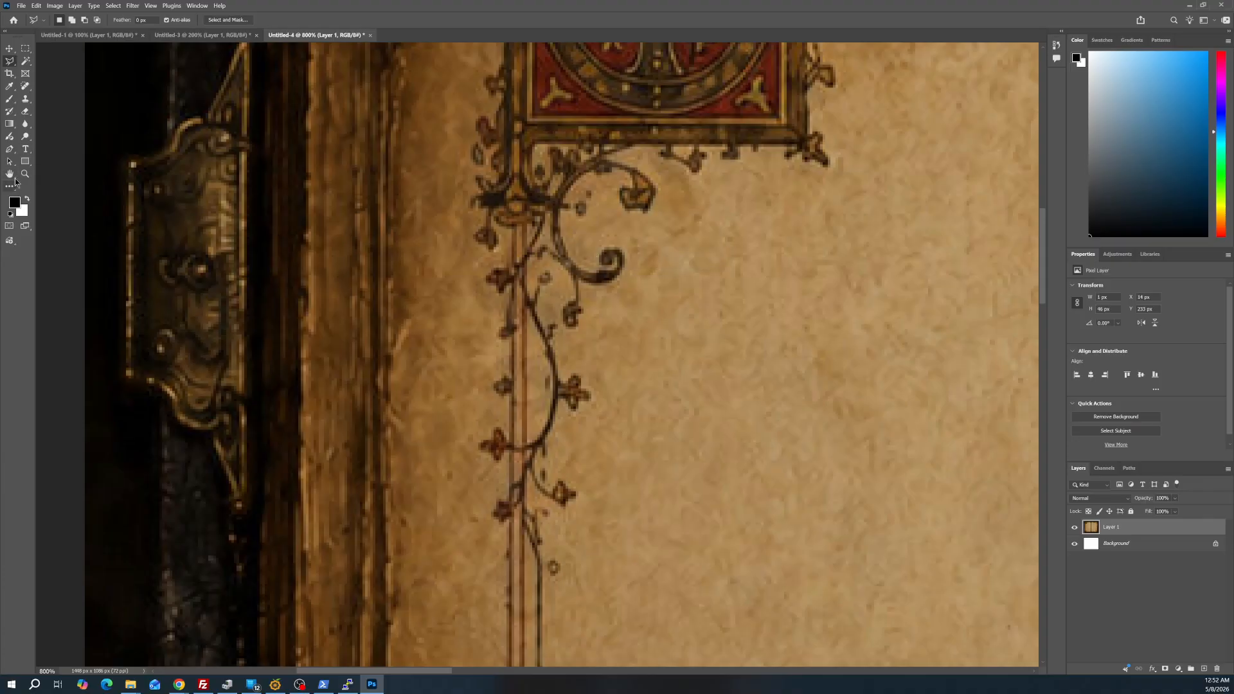
Outline the dark area below the upper clasp's lower-left corner with the Polygonal Lasso at 800% zoom, about 14 by 44 px
click(23, 174)
click(96, 351)
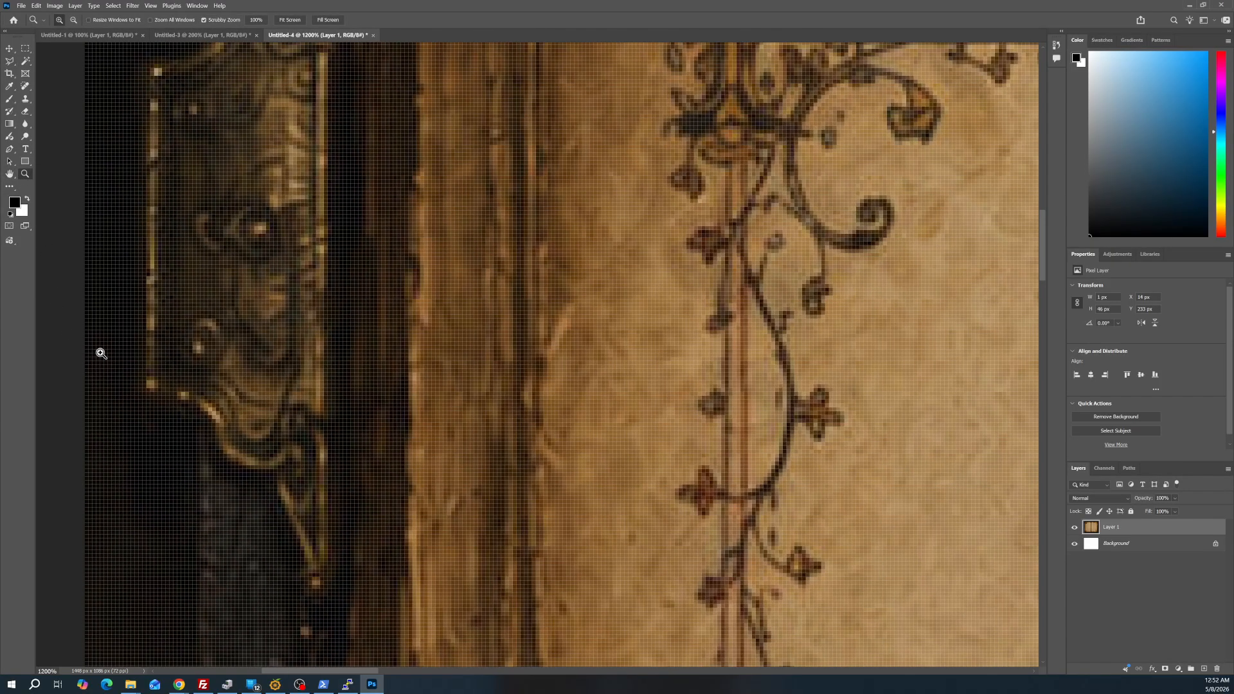
alt+click(122, 348)
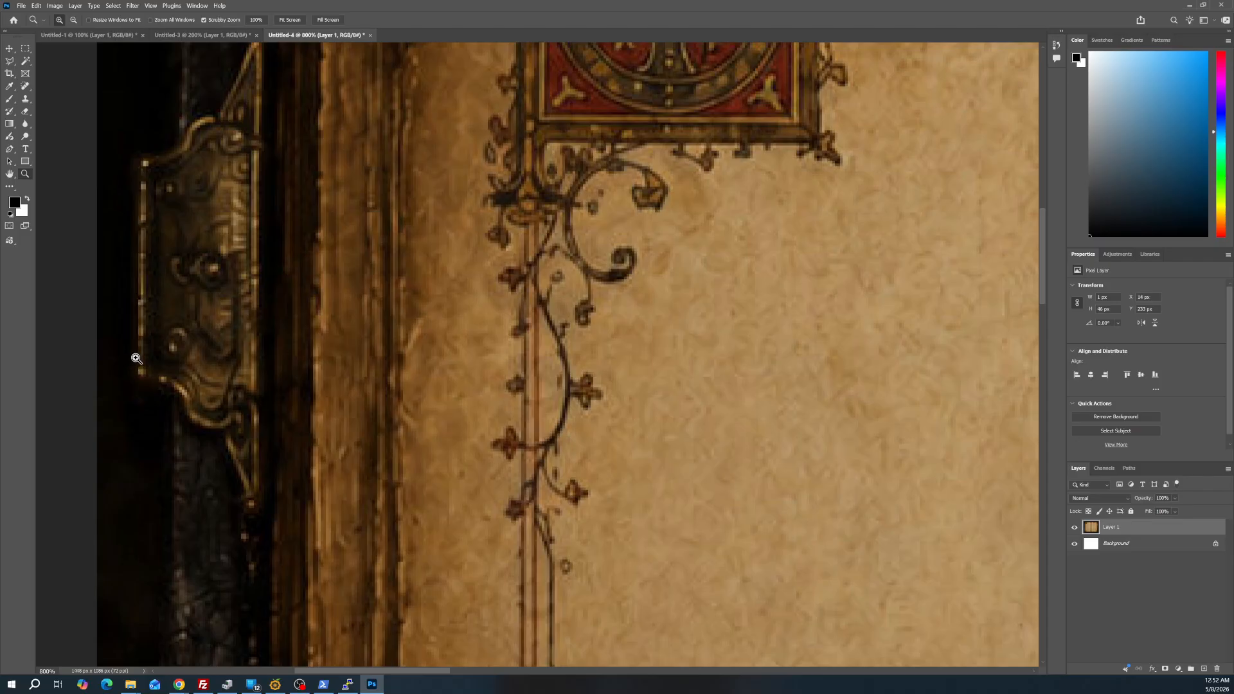
click(8, 61)
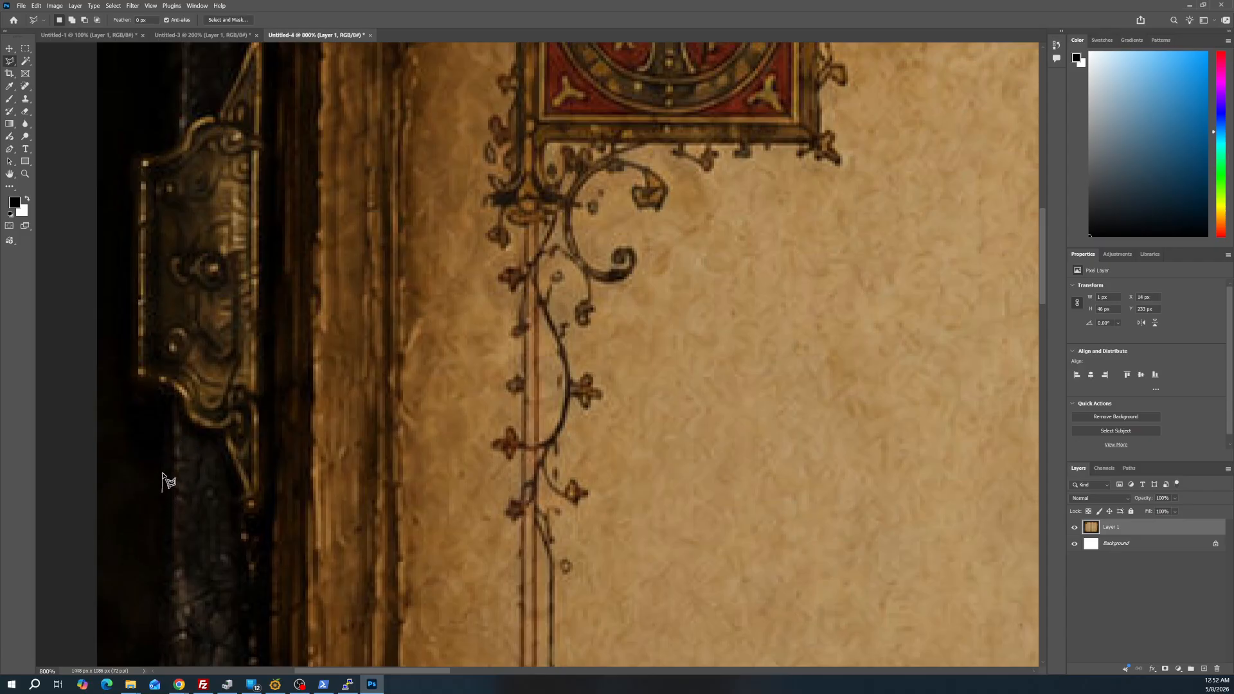
mouse_move(162, 472)
mouse_down()
mouse_move(164, 412)
mouse_move(147, 439)
mouse_move(152, 411)
mouse_move(167, 421)
mouse_move(150, 417)
mouse_move(164, 403)
mouse_move(170, 423)
mouse_move(148, 435)
mouse_move(148, 406)
mouse_up()
drag(160, 390, 163, 412)
drag(149, 390, 136, 386)
key(ctrl+shift+n)
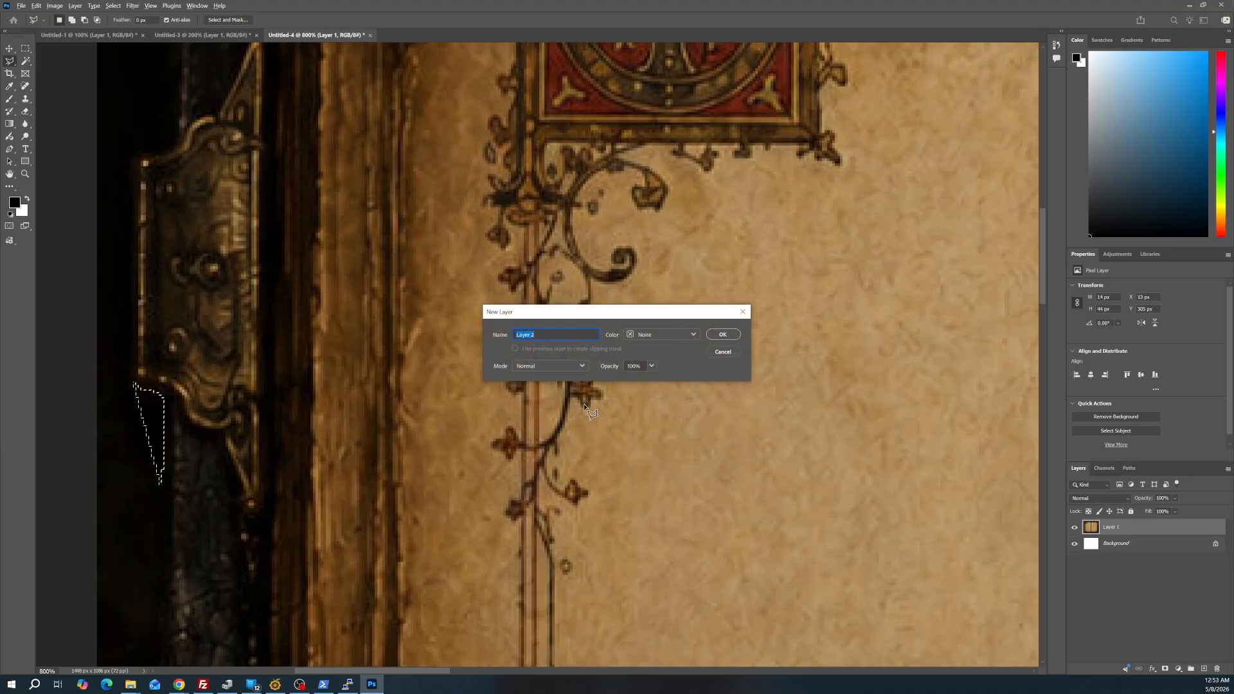
click(723, 352)
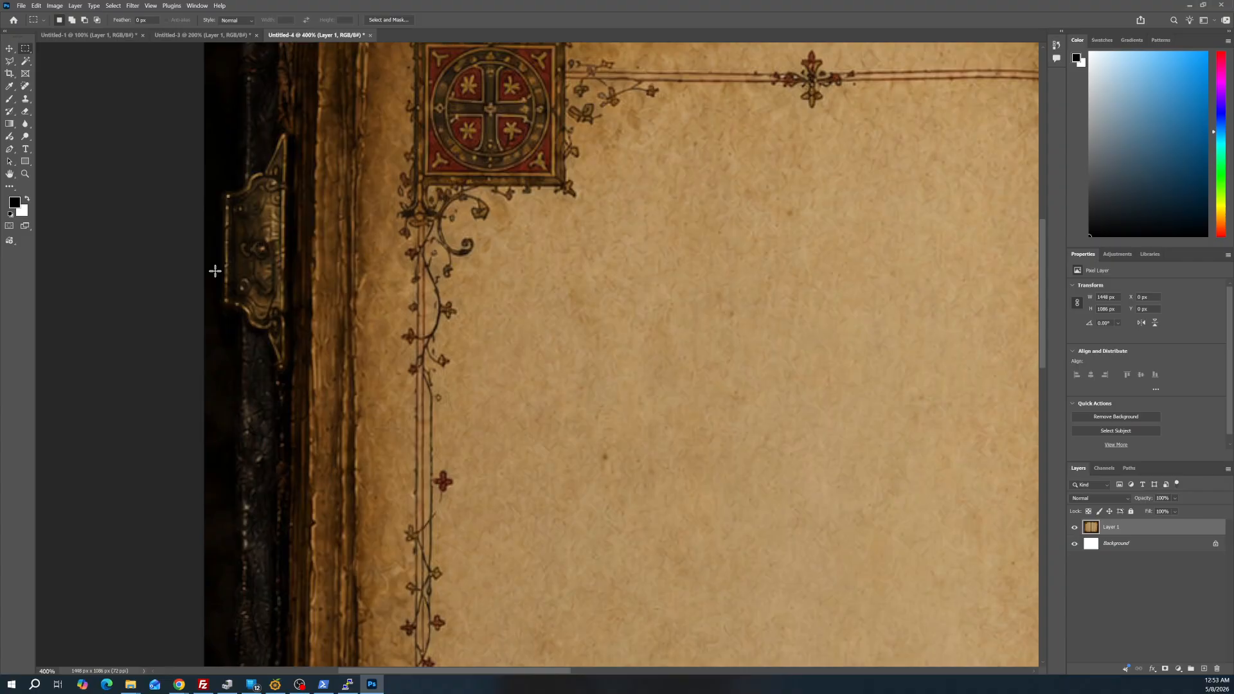
click(9, 62)
scroll(244, 386, down, 1)
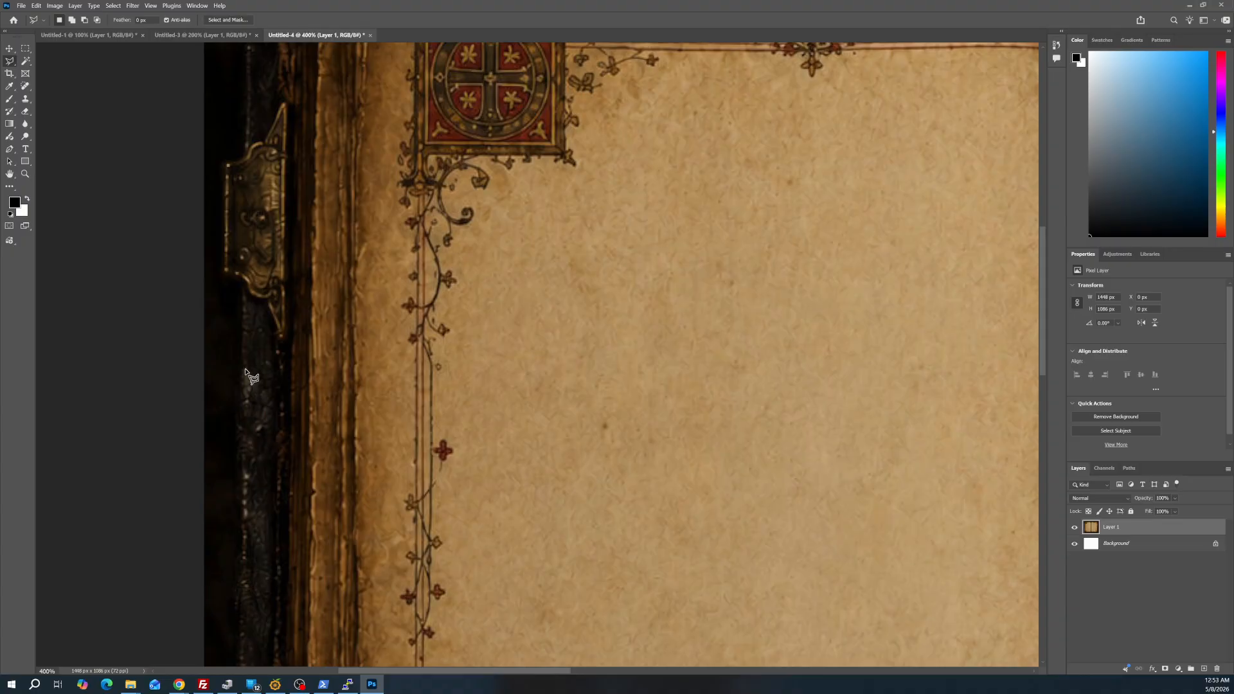
scroll(252, 370, down, 1)
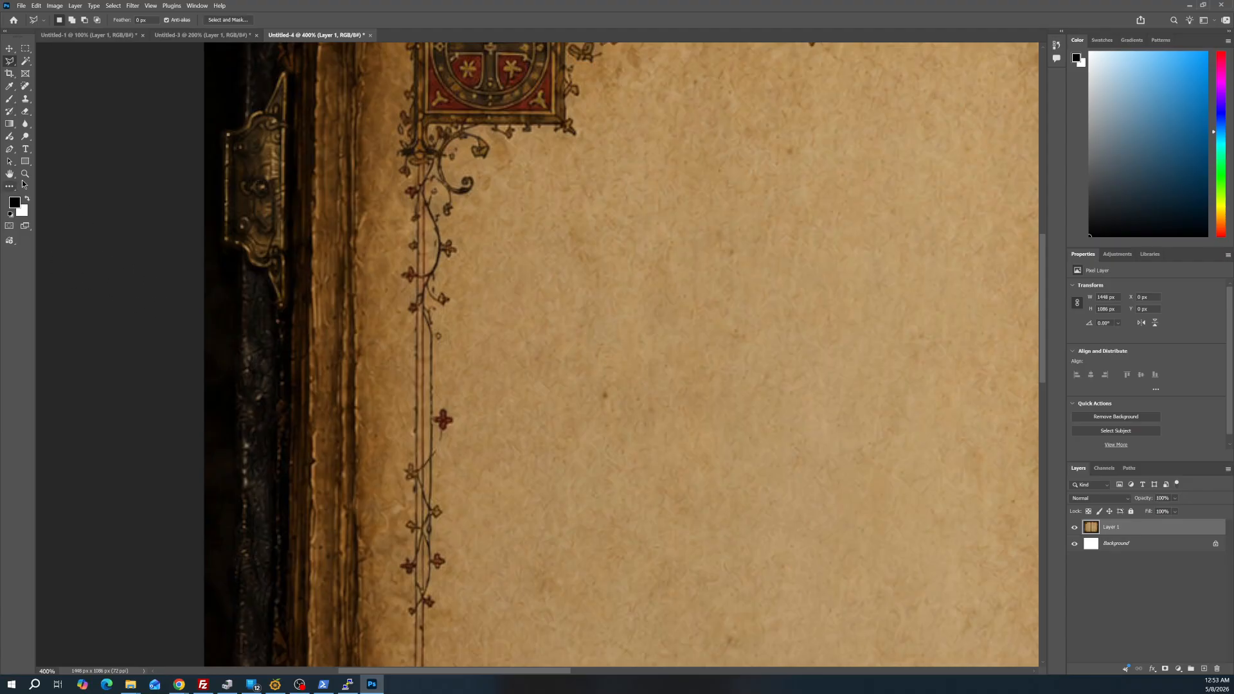
Try a rough Polygonal Lasso selection along the book's upper cover edge at 200% zoom, about 1248 by 423 px, and deselect it
click(25, 174)
alt+click(394, 292)
alt+click(393, 292)
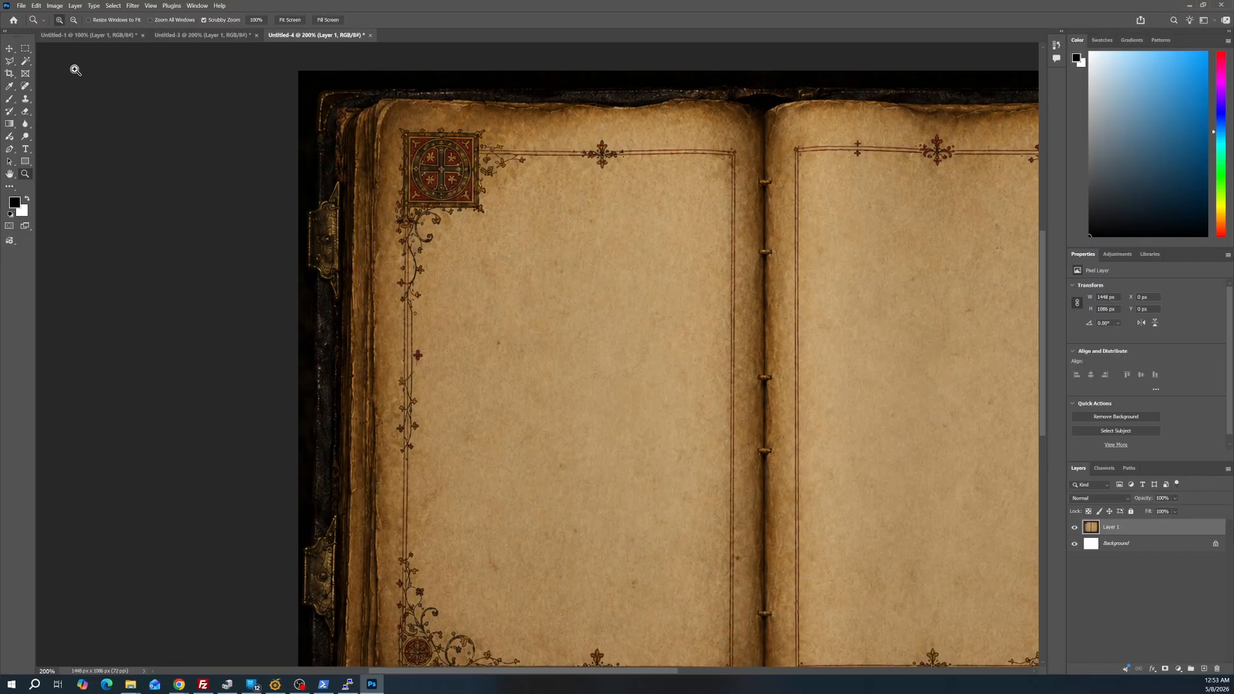
click(11, 62)
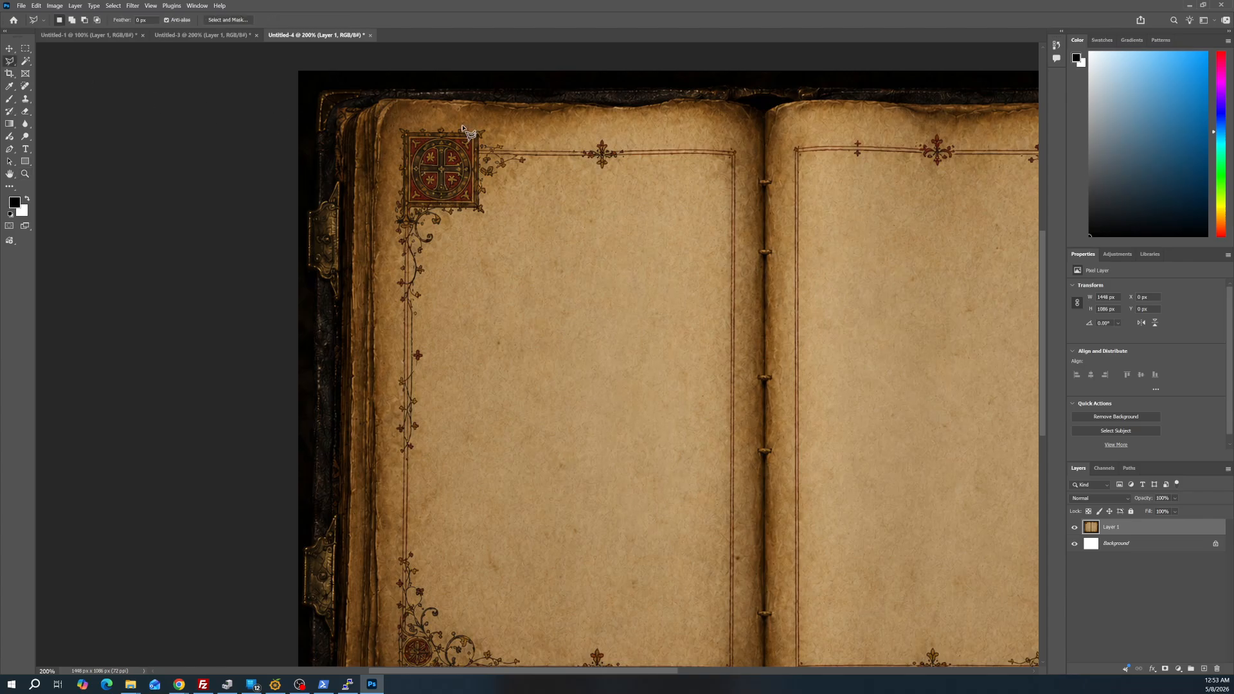
click(362, 92)
click(708, 90)
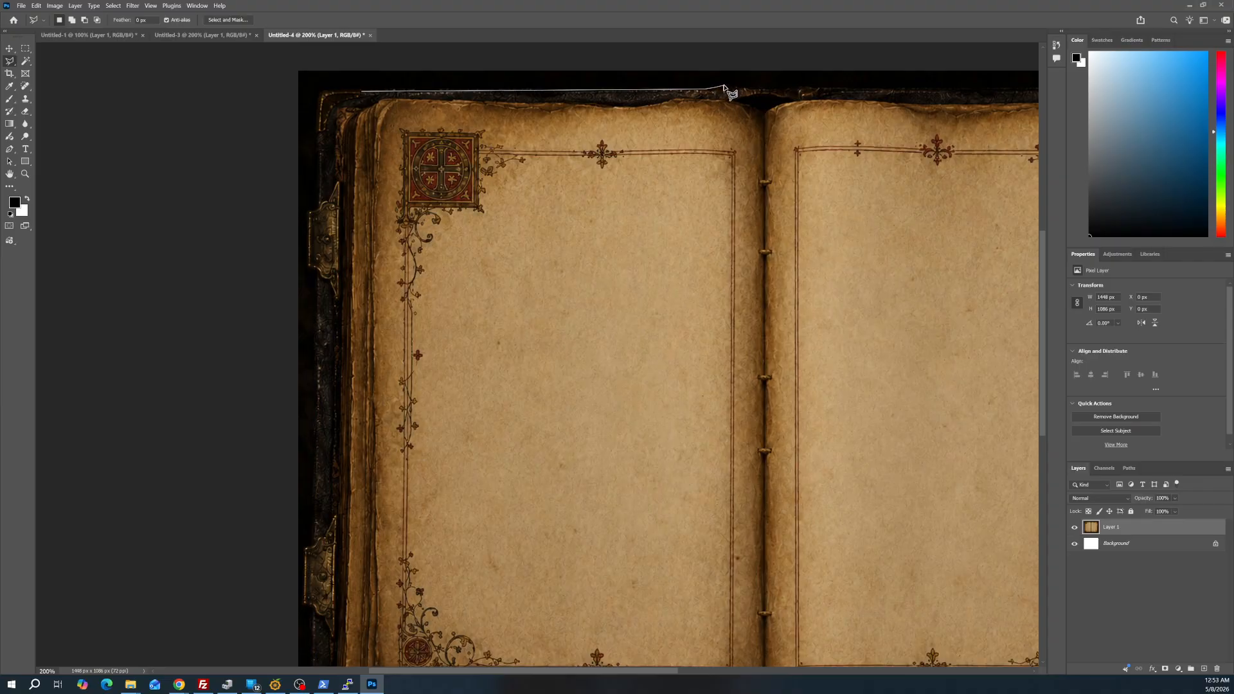
click(724, 85)
click(750, 90)
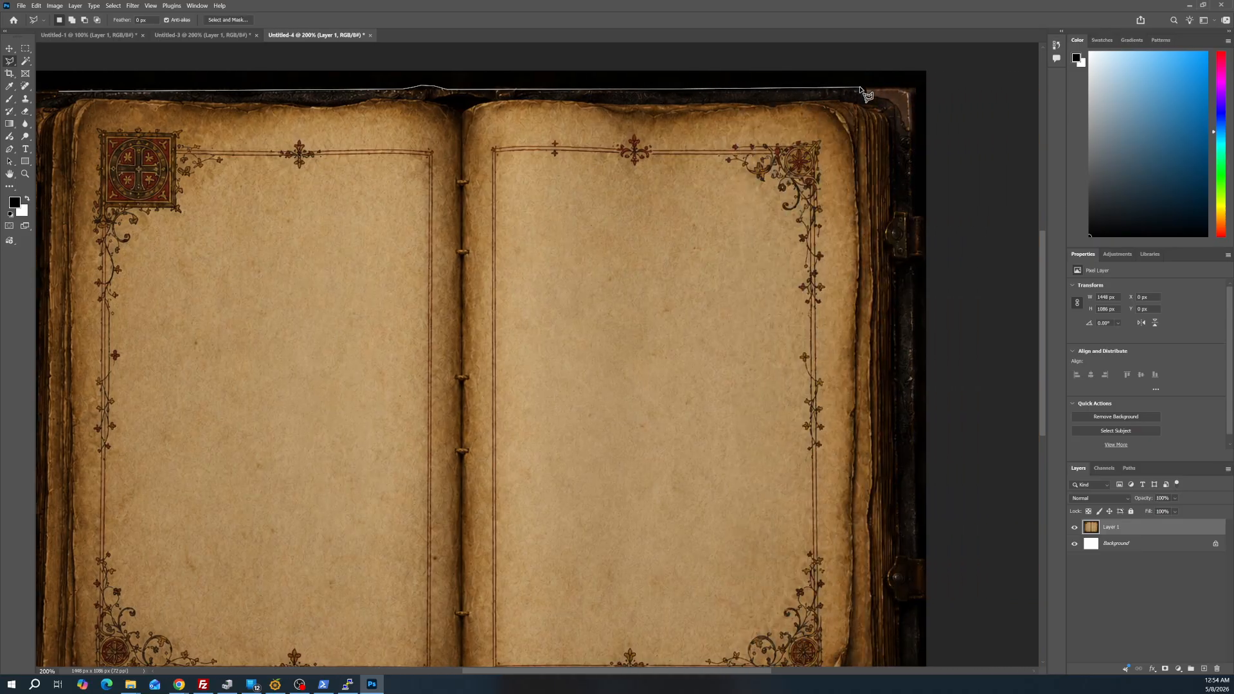
click(861, 88)
double_click(719, 357)
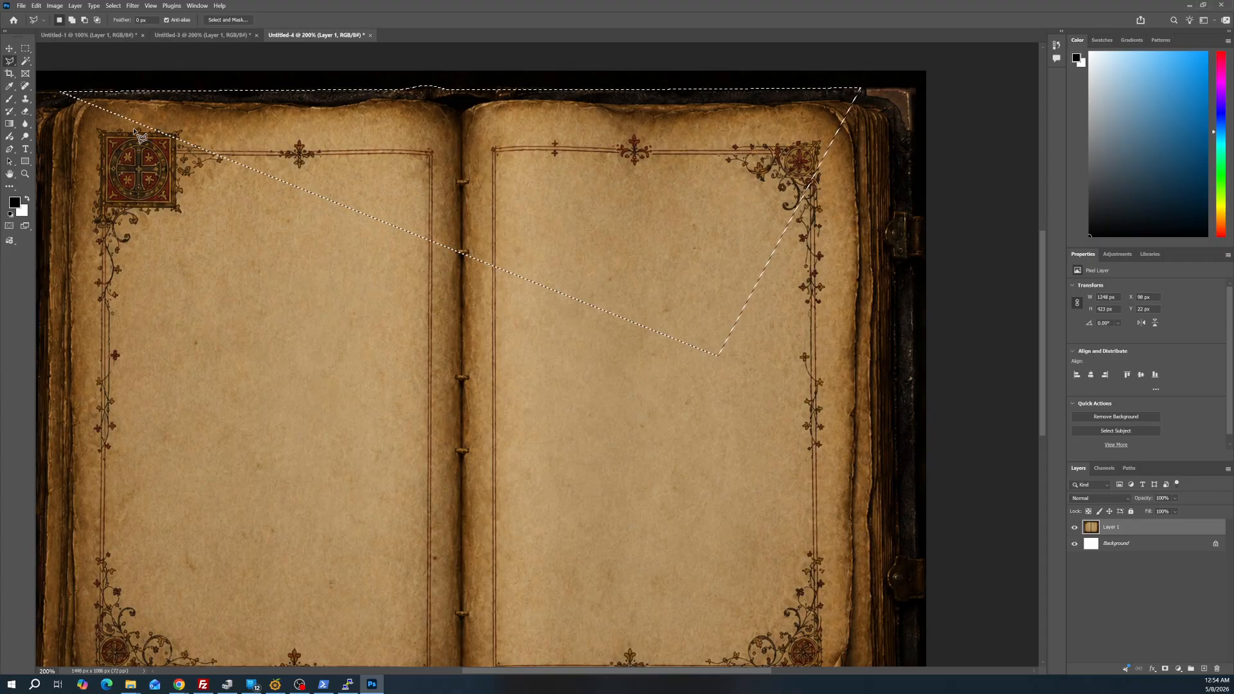
click(25, 48)
click(513, 558)
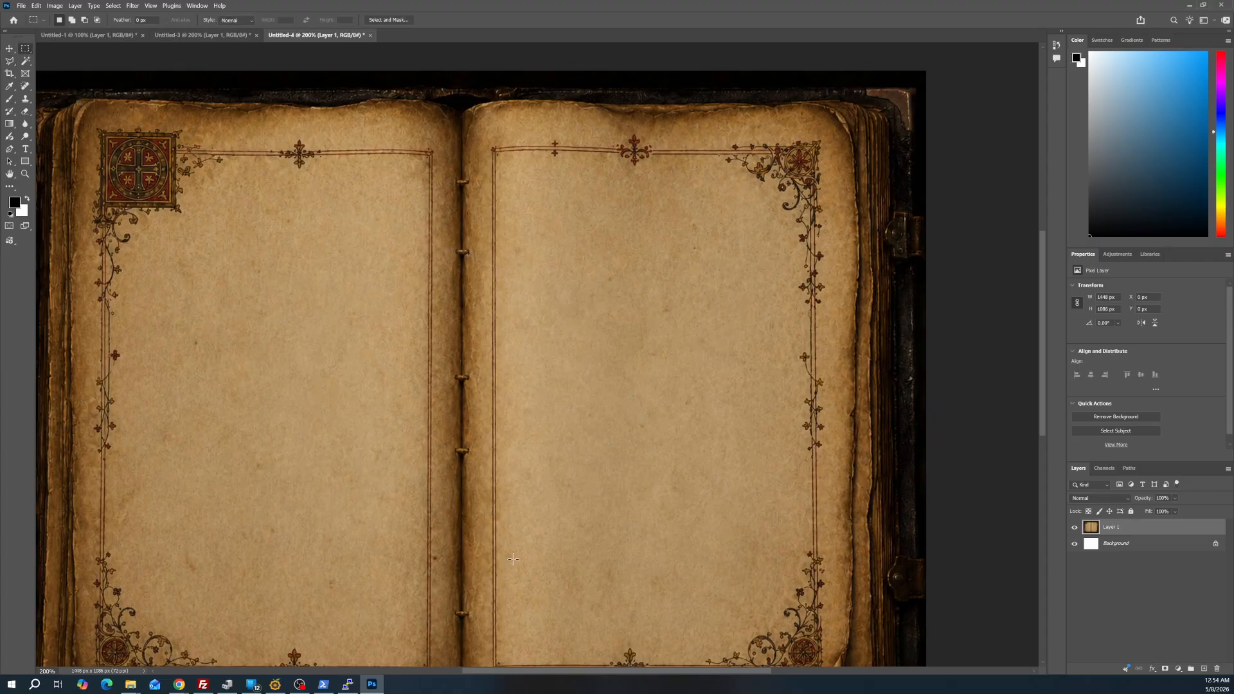
Start a Polygonal Lasso outline at 500% zoom below the book's upper left clasp, tracing around the clasp and up to the cover's upper left corner
drag(639, 669, 563, 669)
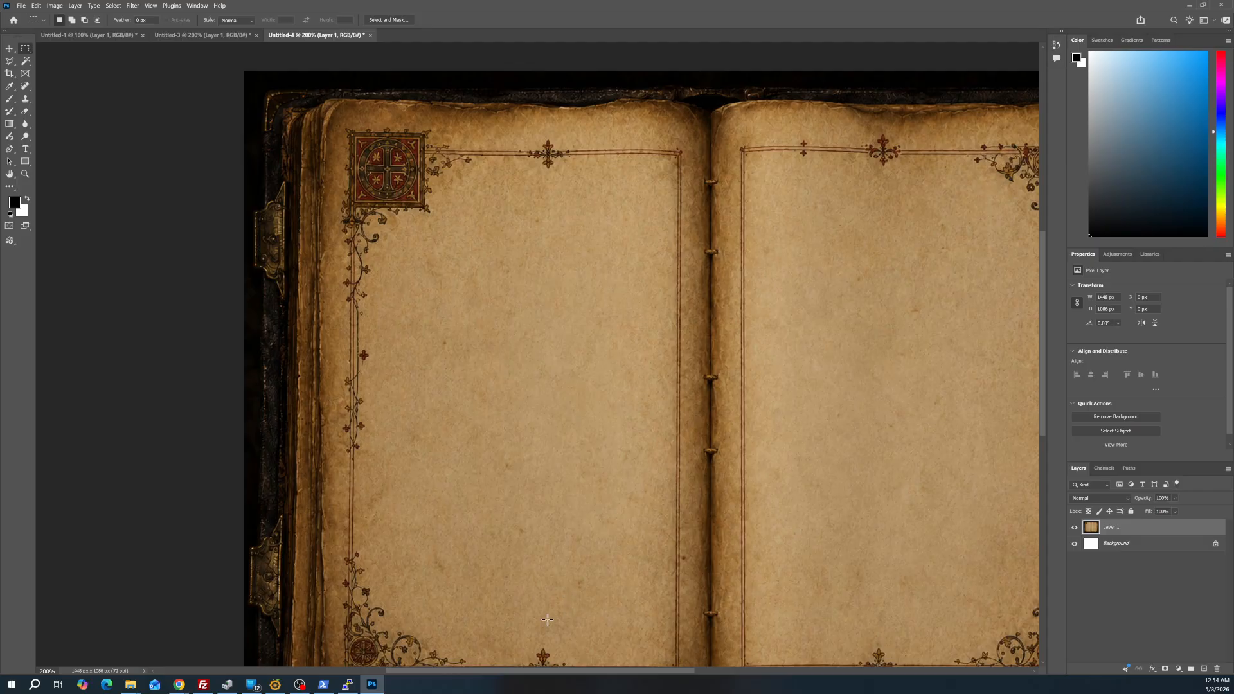
click(24, 175)
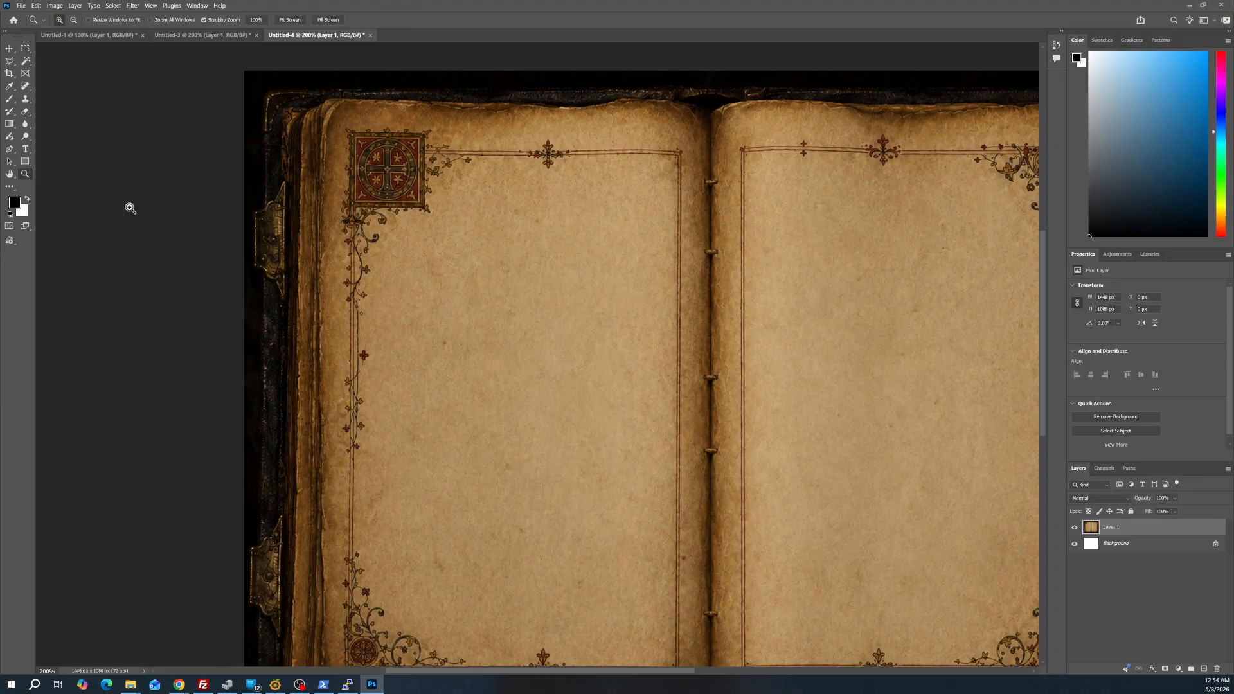
click(251, 344)
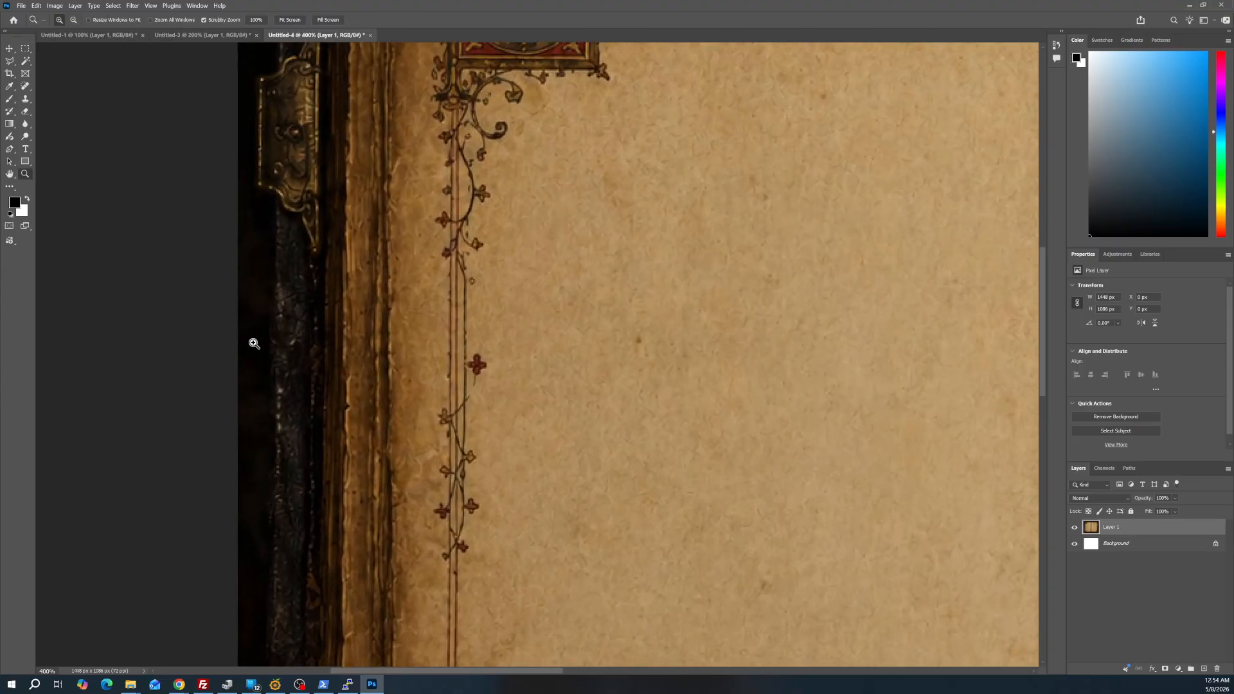
click(254, 343)
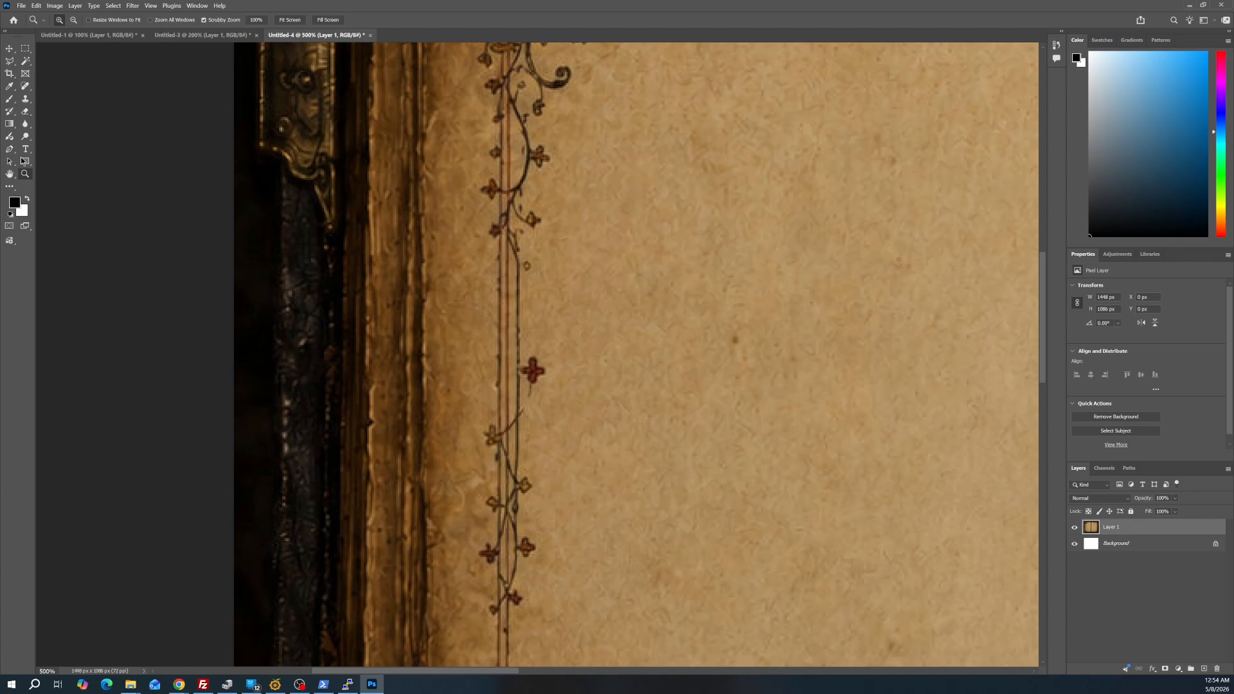
click(11, 63)
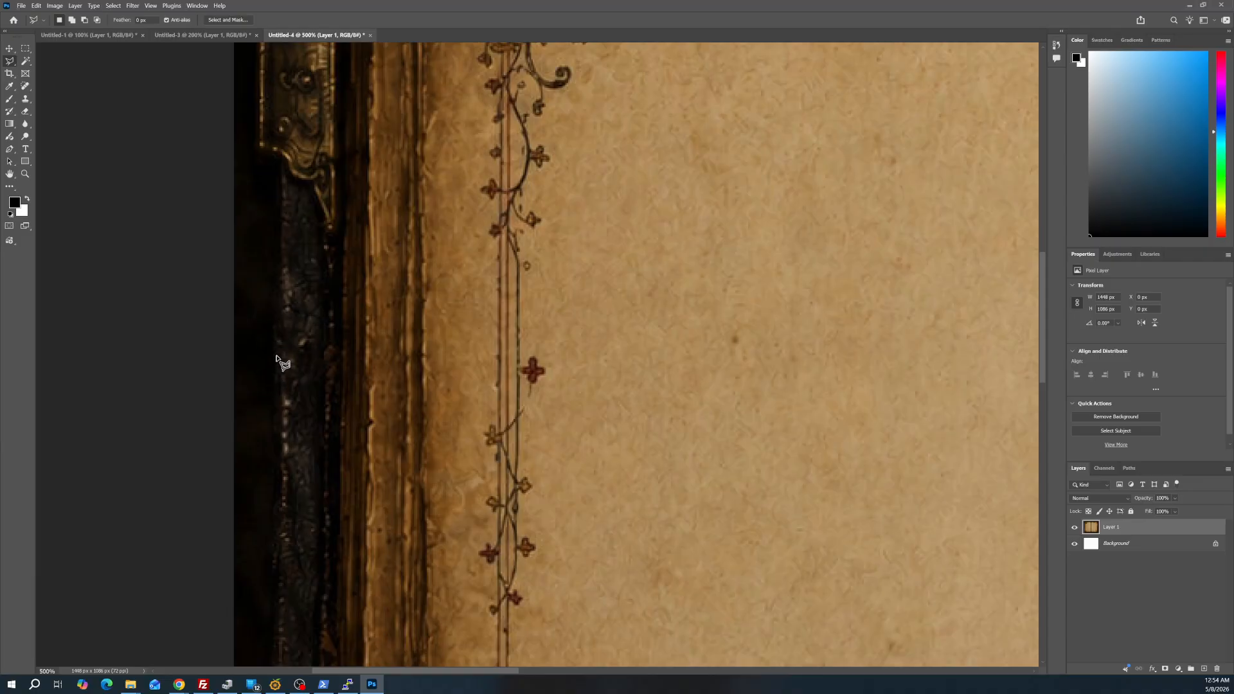
mouse_move(273, 355)
mouse_down()
mouse_move(262, 288)
mouse_move(275, 293)
mouse_move(283, 270)
mouse_move(278, 255)
mouse_move(263, 264)
mouse_move(275, 250)
mouse_move(255, 158)
mouse_up()
mouse_move(254, 146)
mouse_down()
mouse_move(254, 111)
mouse_move(267, 140)
mouse_move(245, 1)
mouse_move(226, 25)
mouse_move(275, 204)
mouse_move(264, 283)
mouse_up()
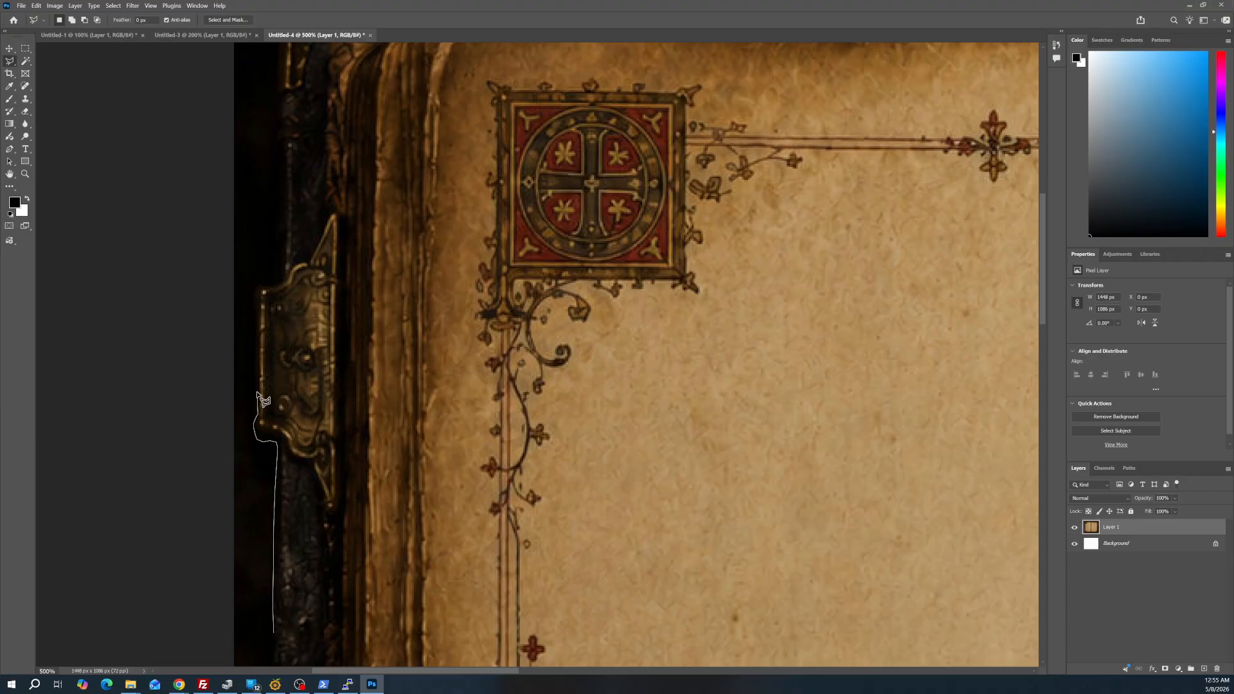
mouse_move(257, 393)
mouse_down()
mouse_move(253, 295)
mouse_move(270, 288)
mouse_up()
mouse_move(271, 287)
mouse_down()
mouse_move(286, 251)
mouse_move(296, 267)
mouse_move(297, 16)
mouse_move(288, 358)
mouse_move(261, 512)
mouse_move(251, 468)
mouse_move(288, 428)
mouse_move(278, 279)
mouse_up()
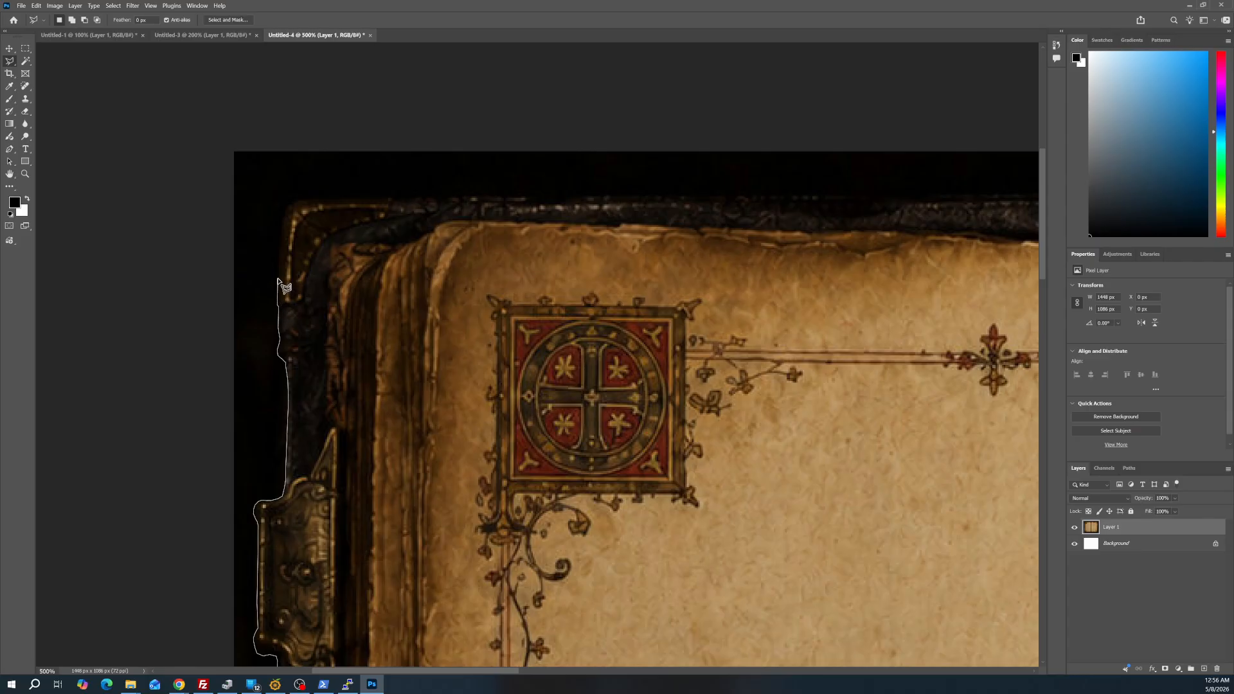
click(277, 279)
scroll(251, 181, up, 3)
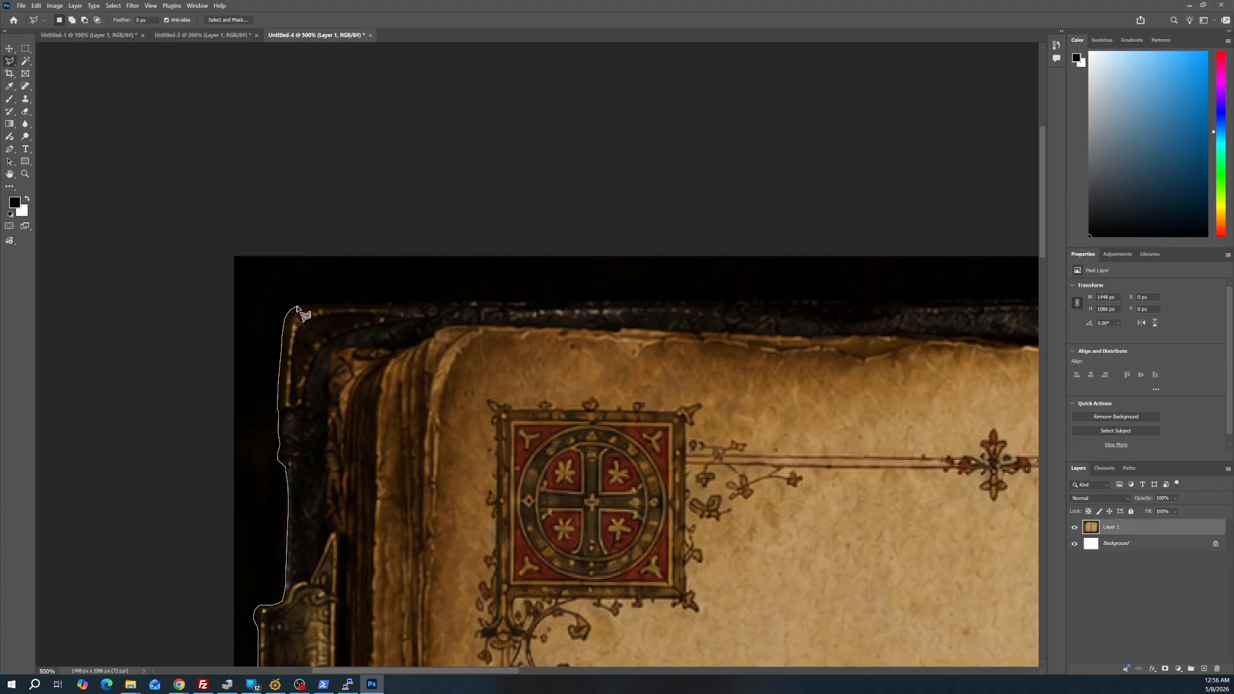
Continue the lasso outline from the upper left corner along the left cover's upper edge and past the spine
drag(297, 307, 394, 304)
mouse_move(409, 306)
mouse_down()
mouse_move(414, 317)
mouse_move(397, 306)
mouse_up()
click(477, 301)
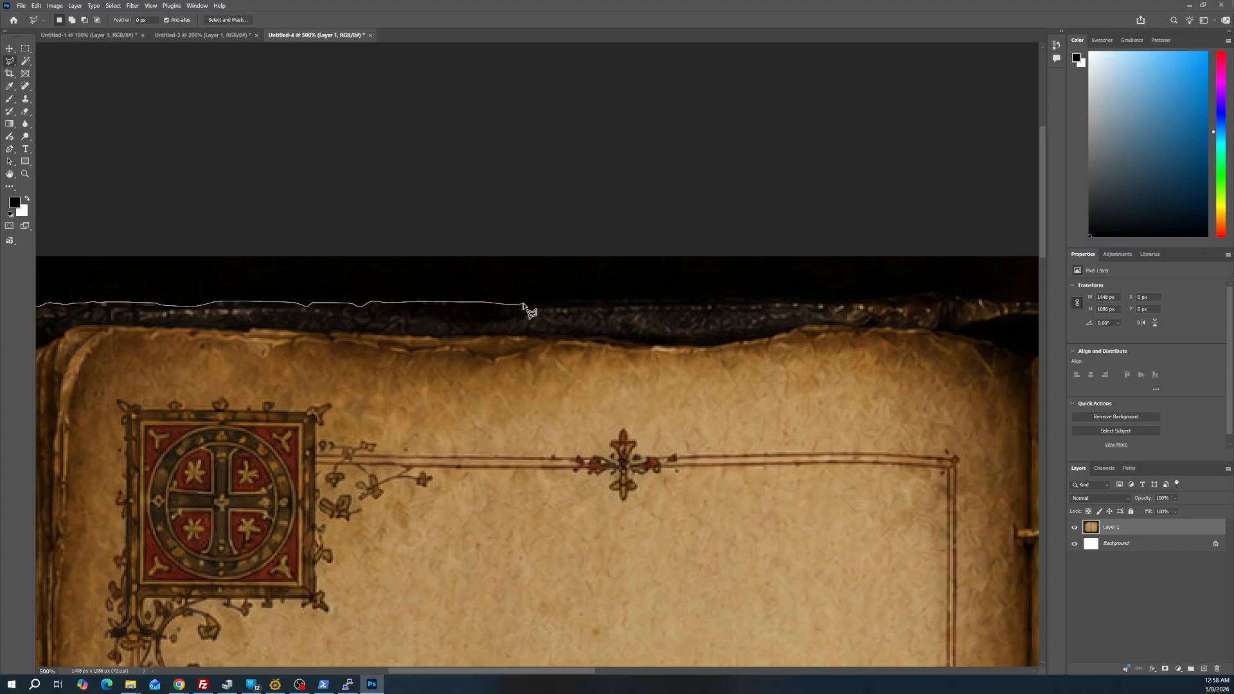
mouse_move(528, 304)
mouse_down()
mouse_move(683, 290)
mouse_move(666, 308)
mouse_move(581, 320)
mouse_move(551, 306)
mouse_move(622, 298)
mouse_up()
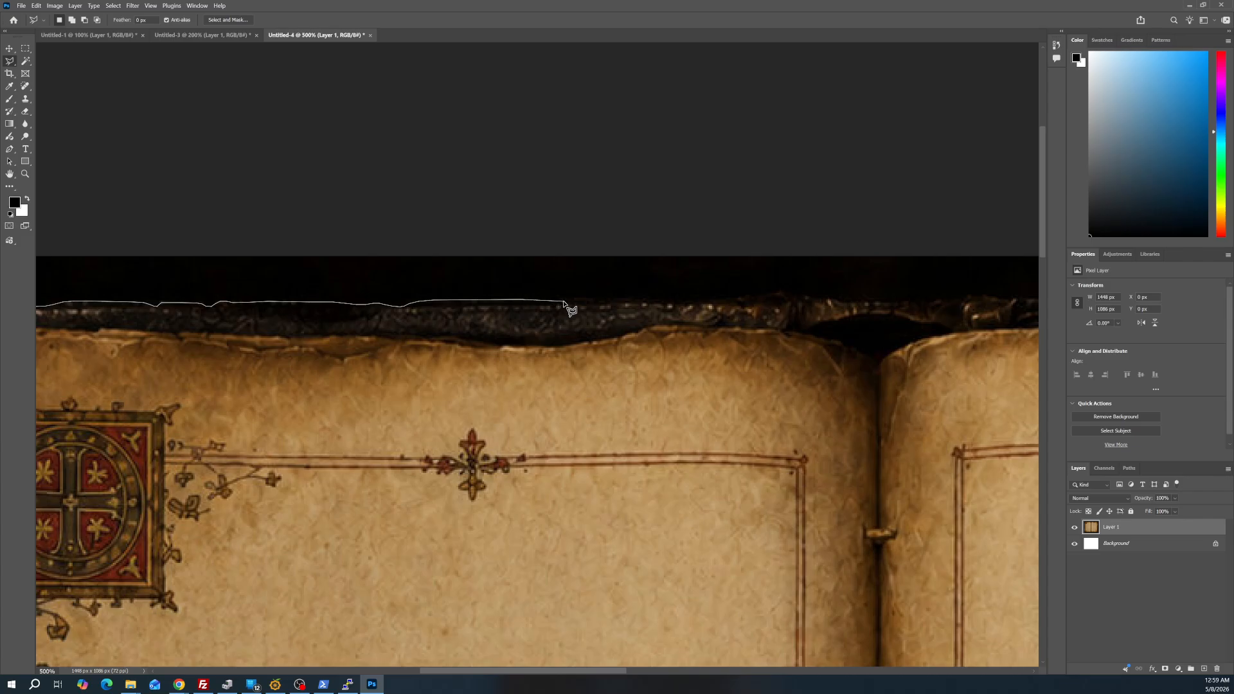
click(598, 299)
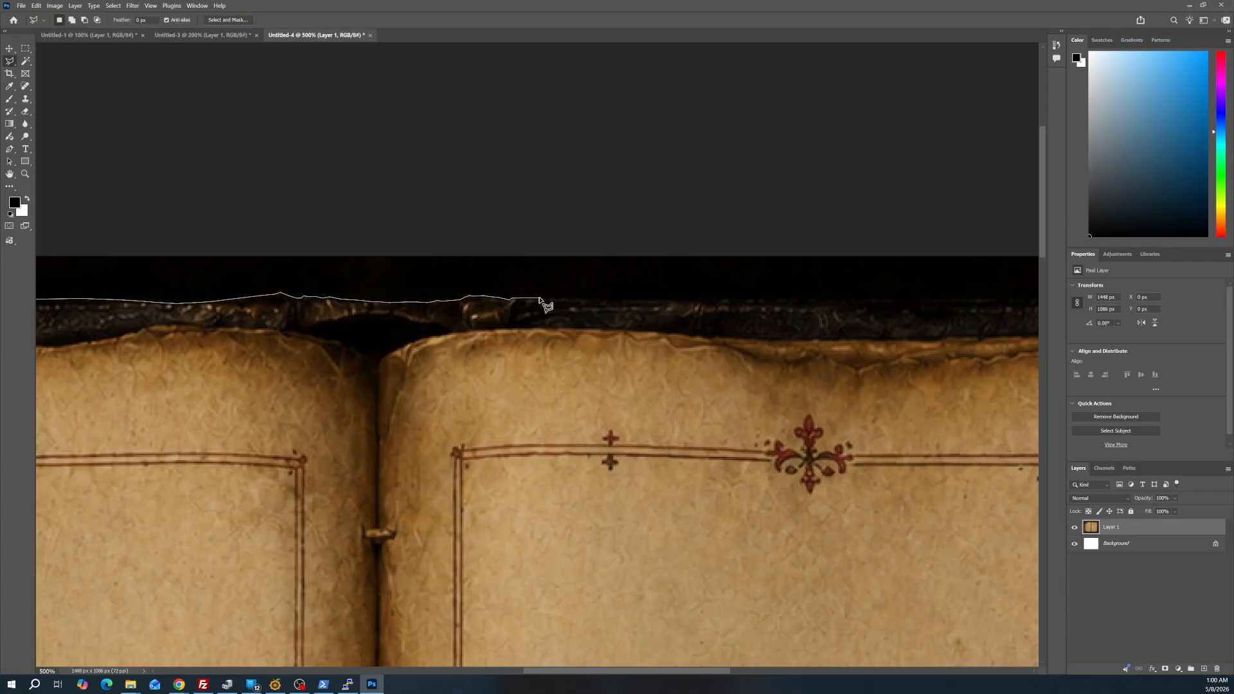
Trace the right cover's upper edge with closely spaced lasso points up to the metal corner piece
click(580, 299)
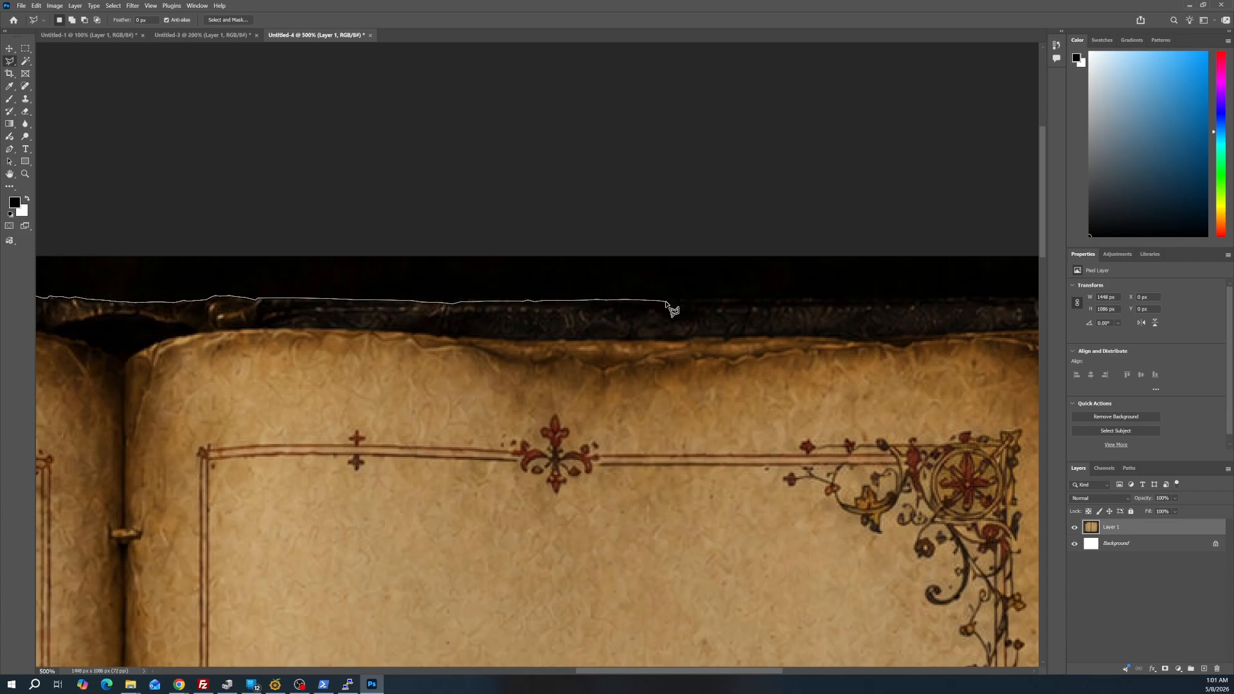
click(708, 300)
scroll(907, 302, right, 3)
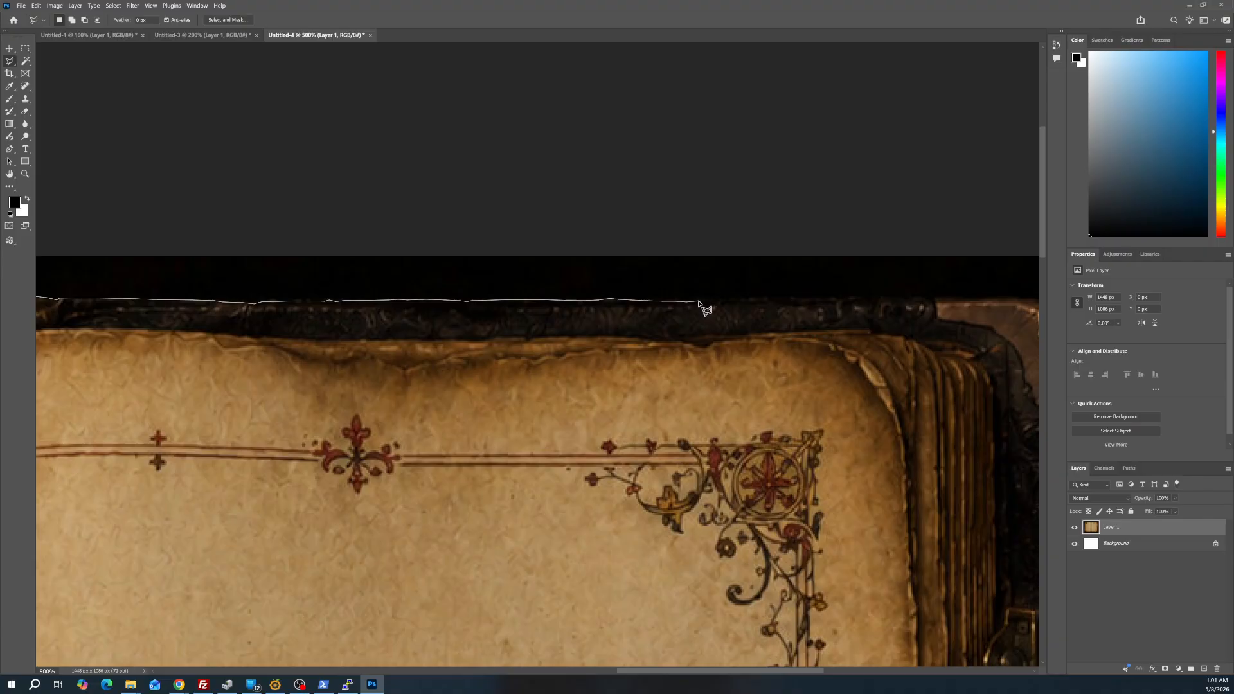
scroll(596, 311, right, 5)
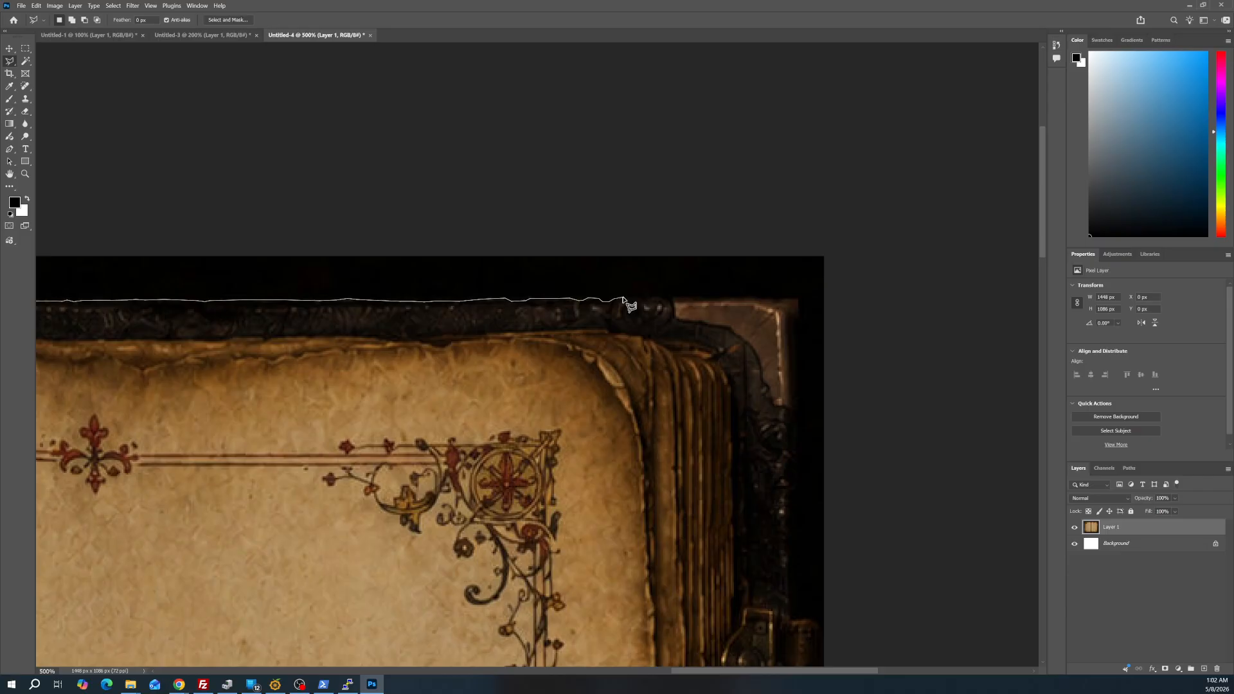
mouse_move(623, 298)
mouse_down()
mouse_move(687, 296)
mouse_move(650, 303)
mouse_move(619, 341)
mouse_move(997, 249)
mouse_move(830, 297)
mouse_move(460, 305)
mouse_move(534, 307)
mouse_up()
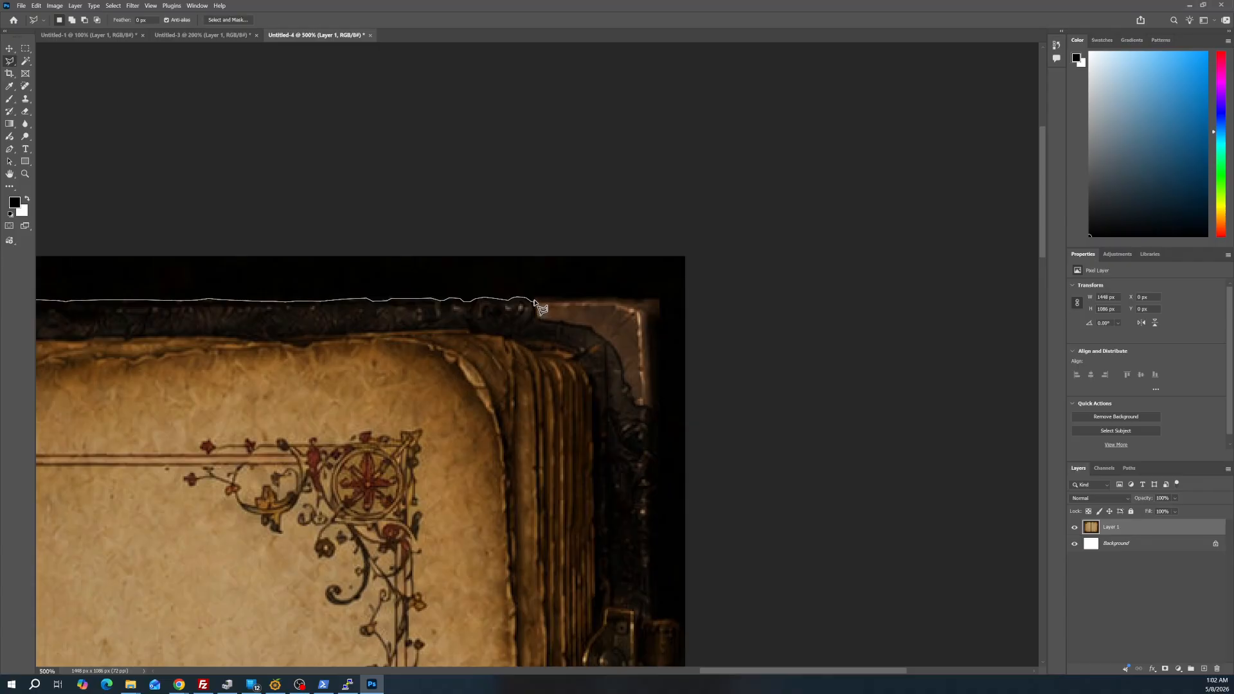
Carry the lasso outline around the upper right corner and hinge, down the right cover edge to the lower right clasp
click(534, 298)
click(632, 300)
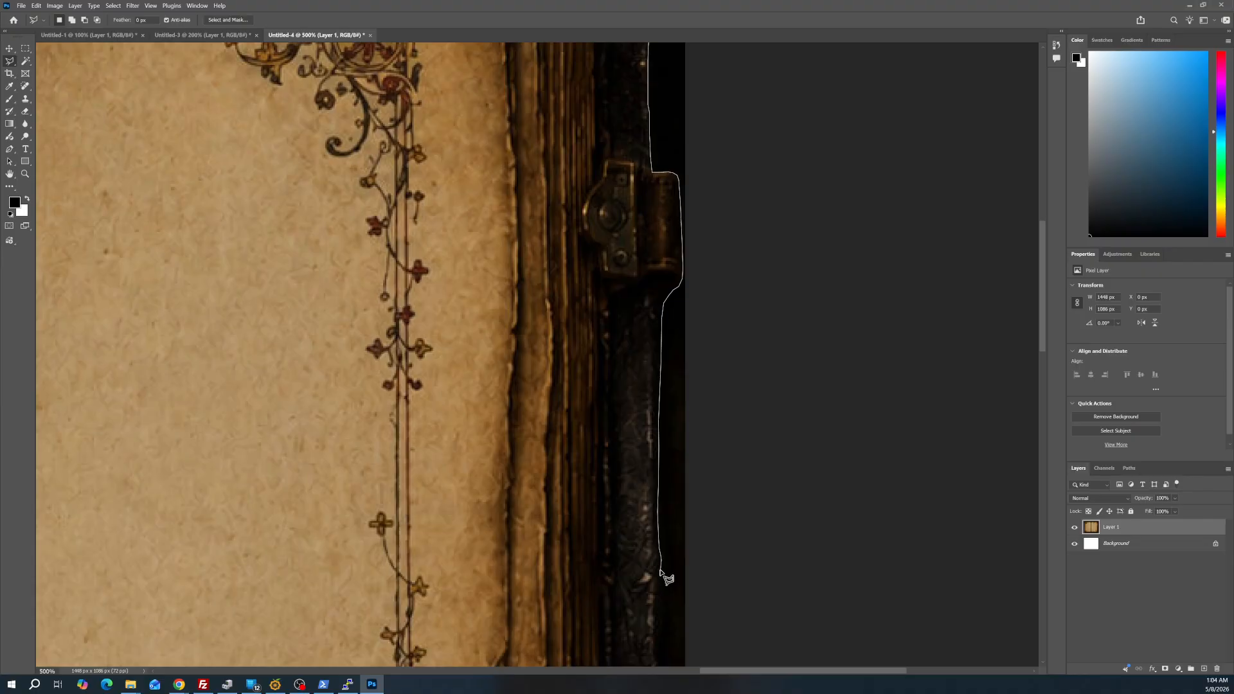
click(655, 629)
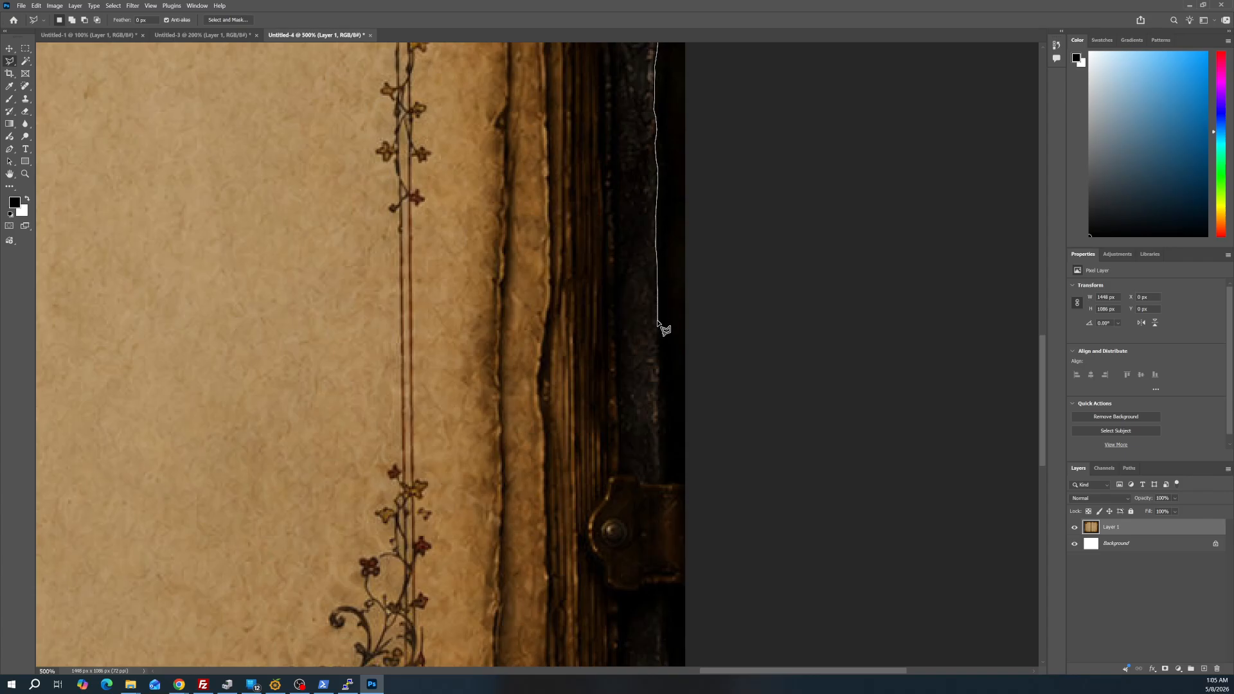
mouse_move(658, 331)
mouse_down()
mouse_move(664, 469)
mouse_move(663, 348)
mouse_move(628, 579)
mouse_move(684, 267)
mouse_move(661, 310)
mouse_move(681, 311)
mouse_up()
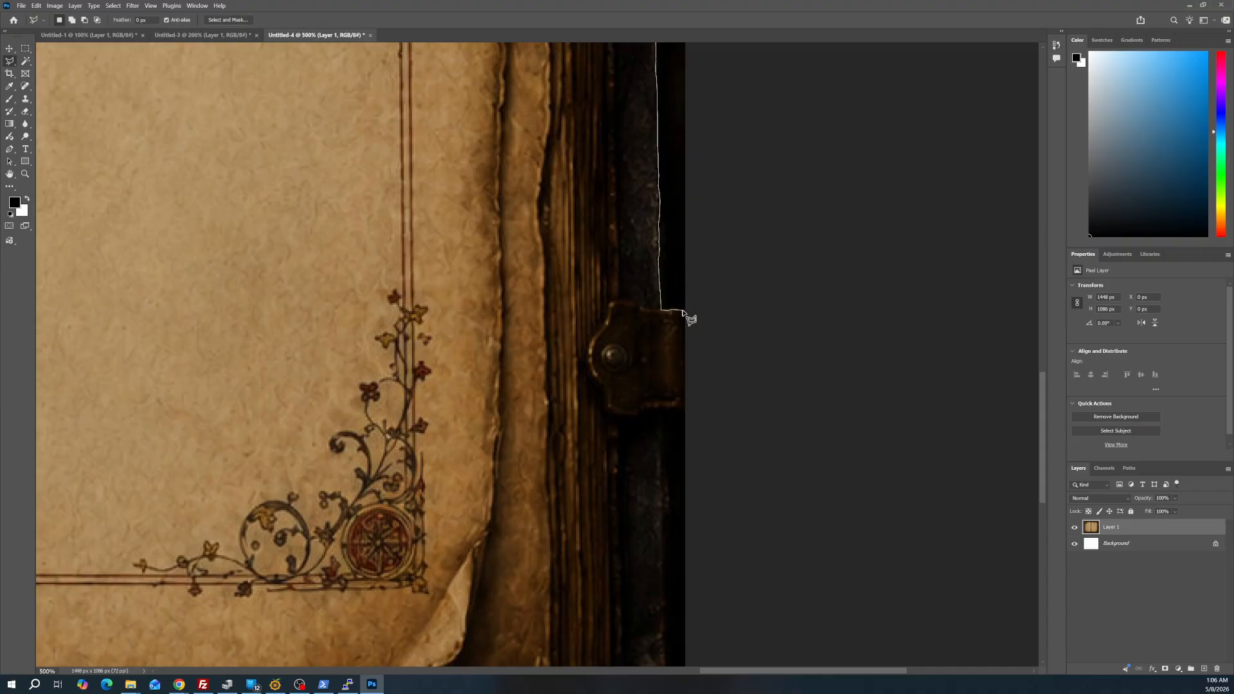
Outline the lower right clasp with lasso points beyond the canvas edge, and follow the cover down around the lower right corner
click(684, 311)
click(725, 313)
click(709, 402)
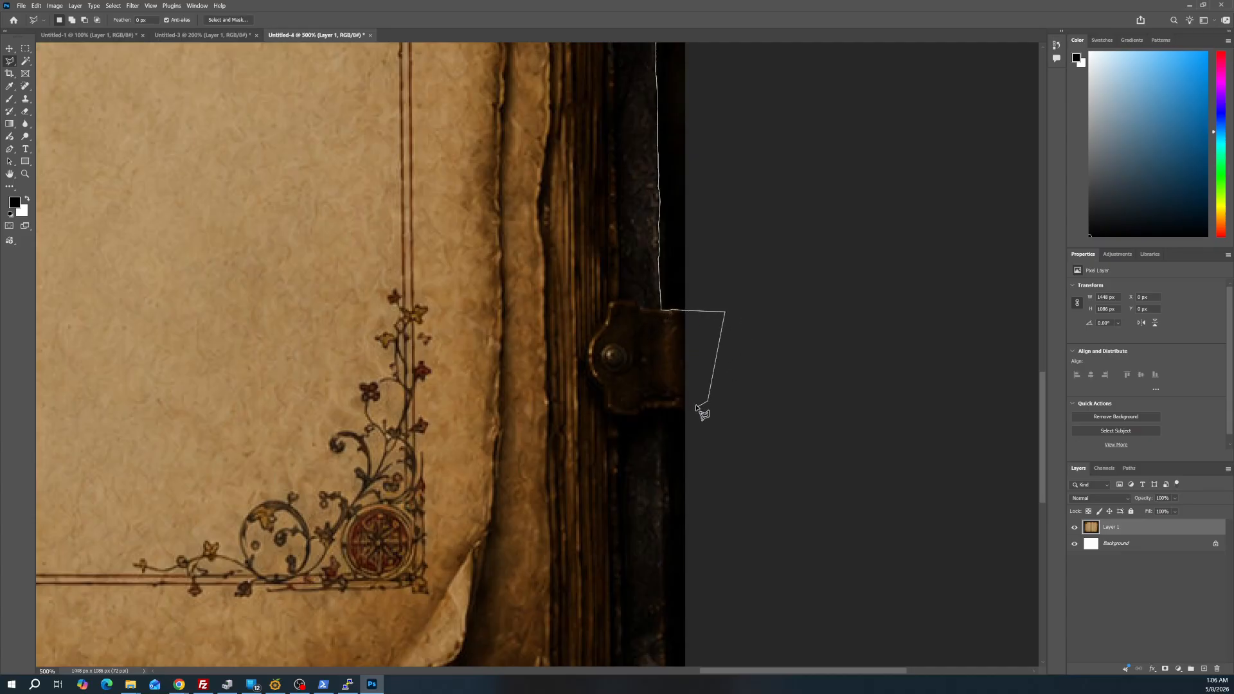
click(664, 409)
click(664, 467)
click(662, 591)
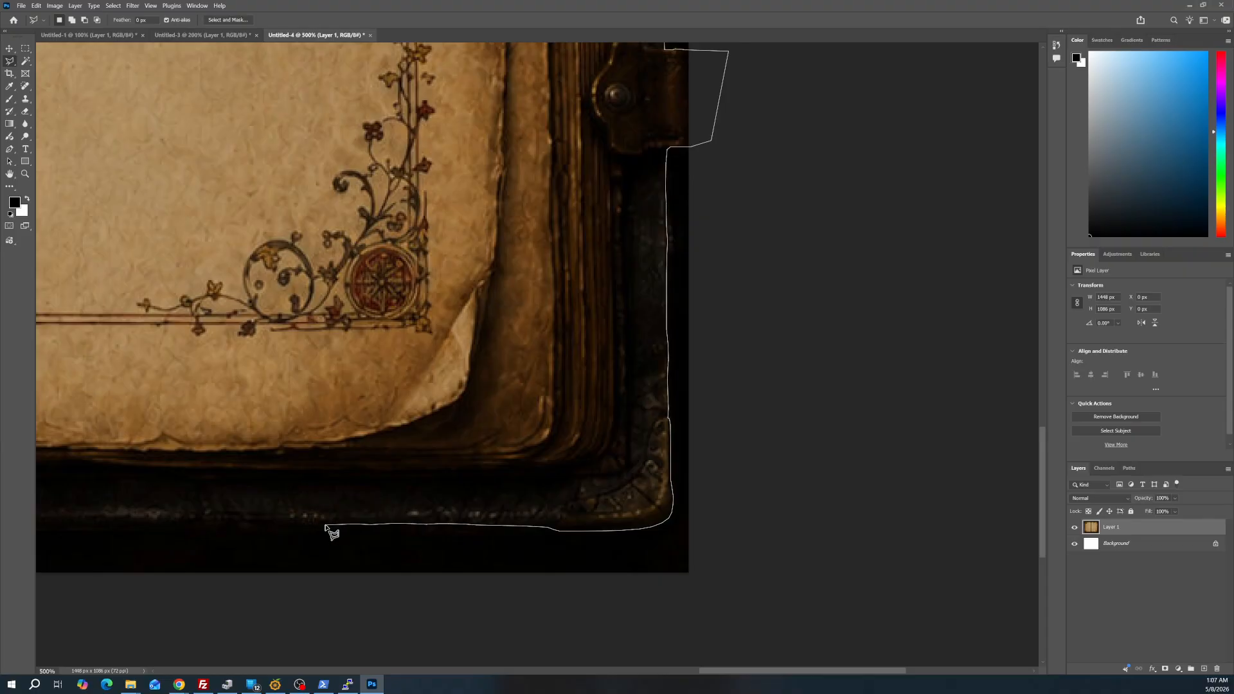
Extend the lasso outline leftward along the book's lower cover edge, past the spine and around the lower left corner
click(280, 524)
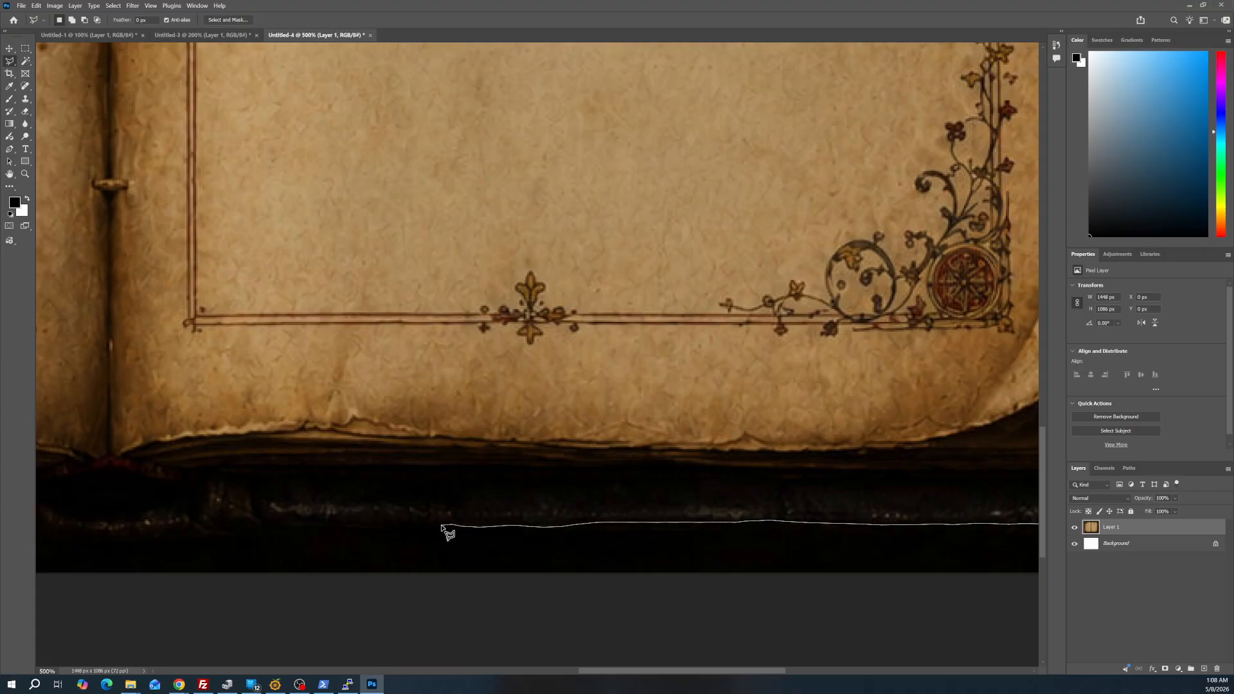
click(433, 524)
drag(390, 524, 376, 524)
click(375, 523)
mouse_move(352, 524)
mouse_down()
mouse_move(47, 510)
mouse_move(28, 522)
mouse_move(401, 521)
mouse_move(491, 537)
mouse_move(465, 521)
mouse_move(344, 536)
mouse_up()
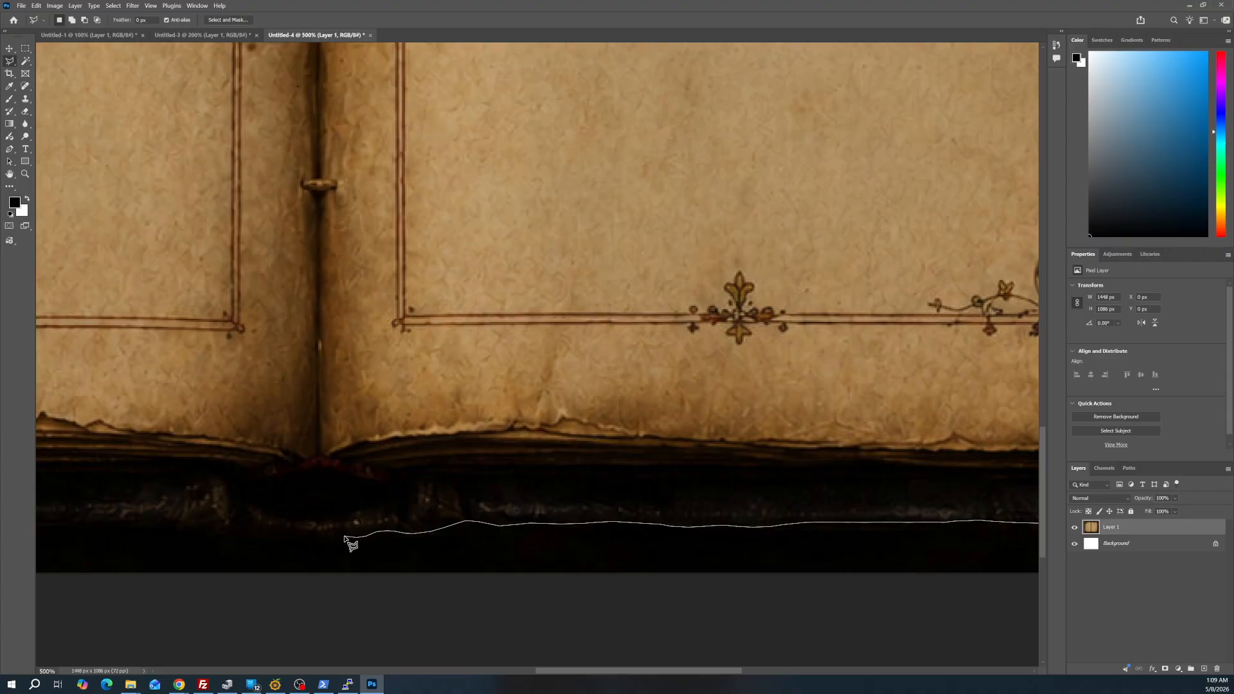
click(344, 535)
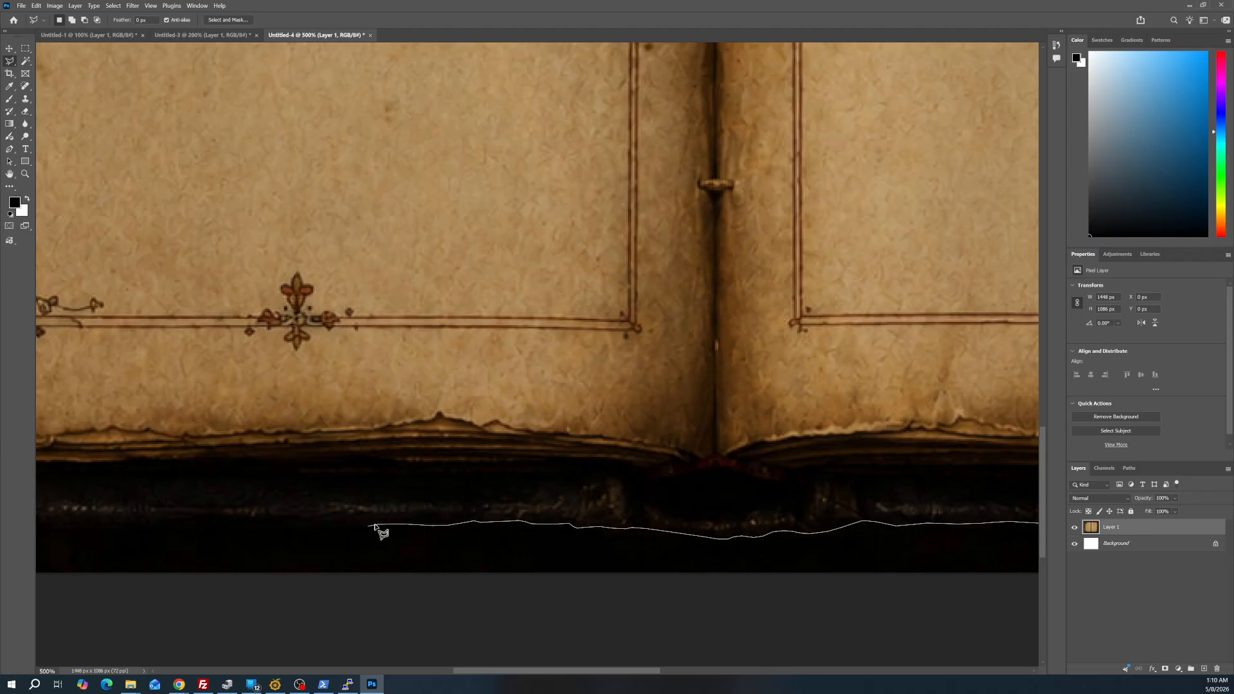
scroll(378, 529, left, 5)
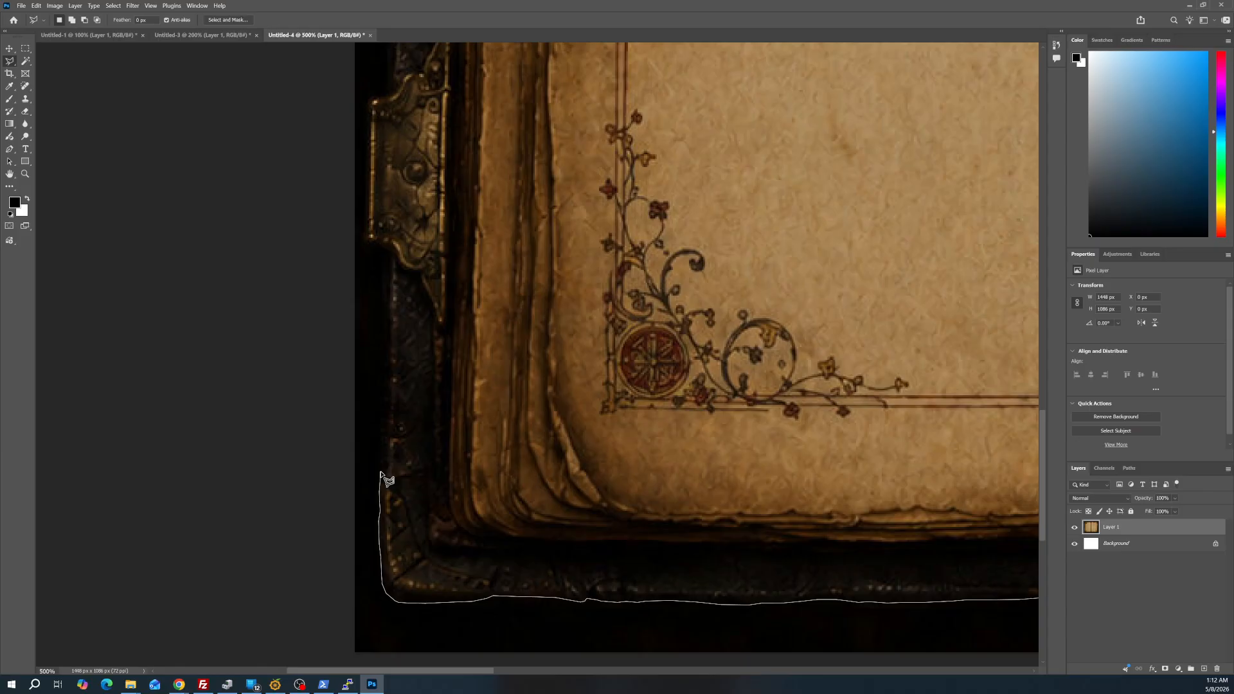
Trace the lasso outline up the lower left cover edge and around the lower left metal clasp
click(382, 446)
scroll(373, 115, up, 3)
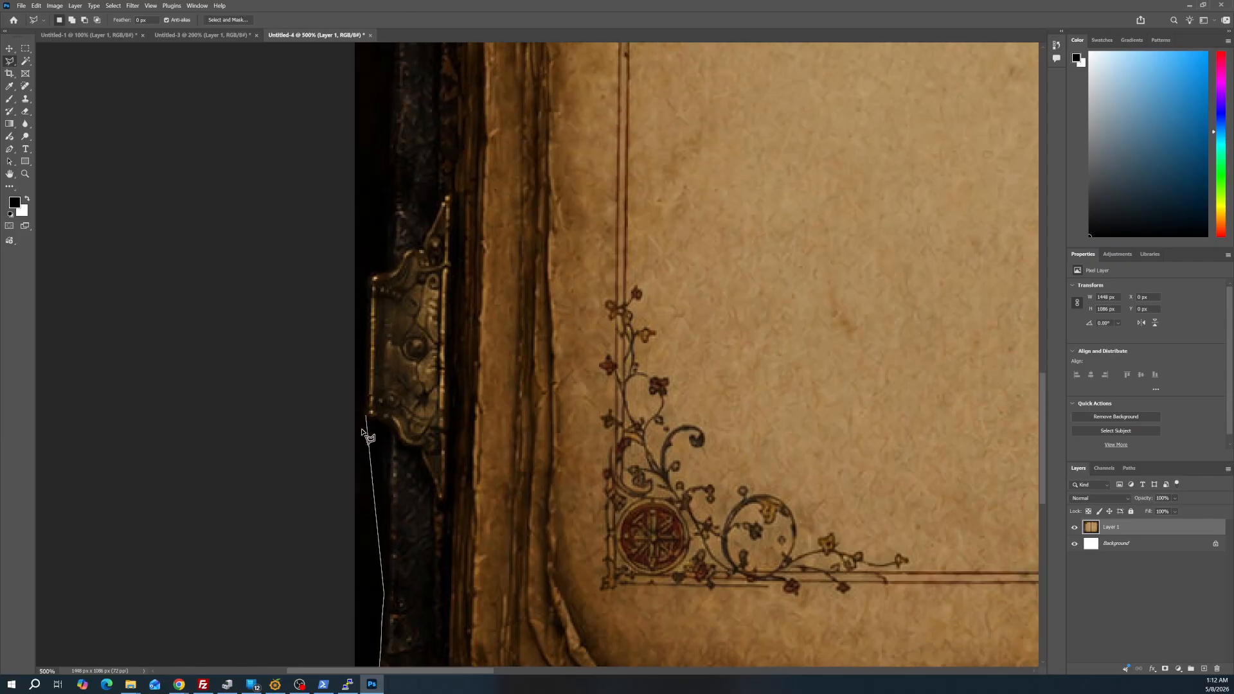
scroll(366, 437, down, 3)
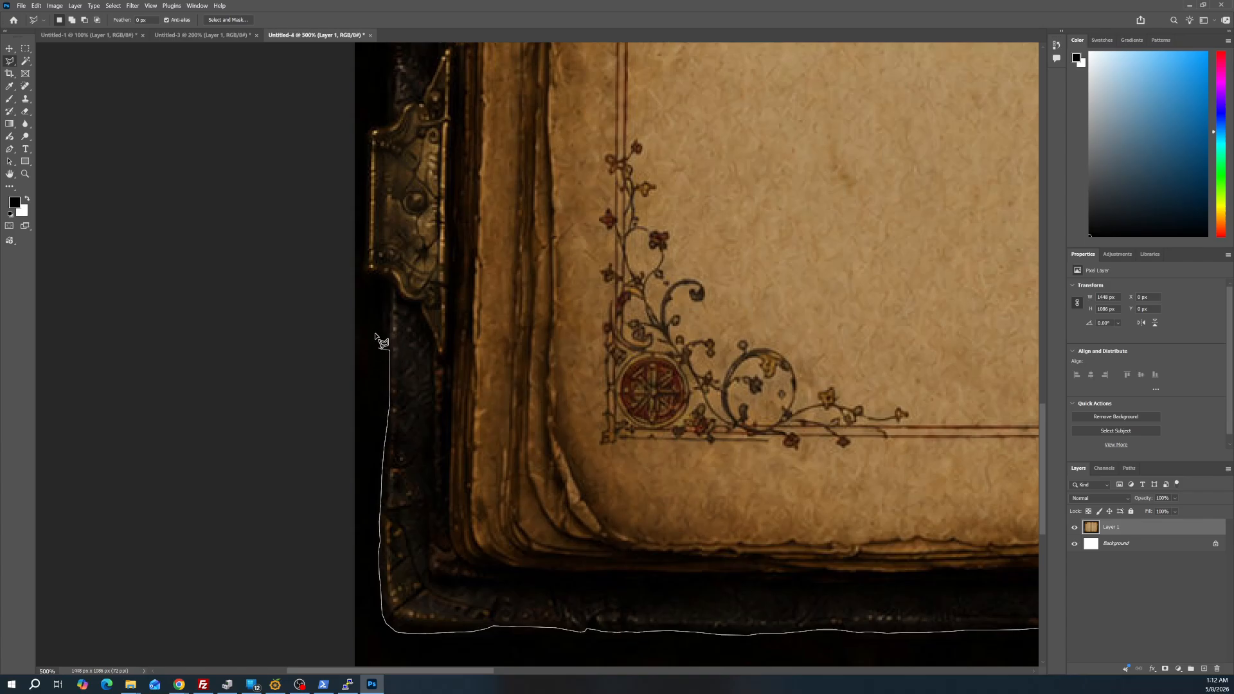
click(384, 310)
scroll(379, 213, up, 5)
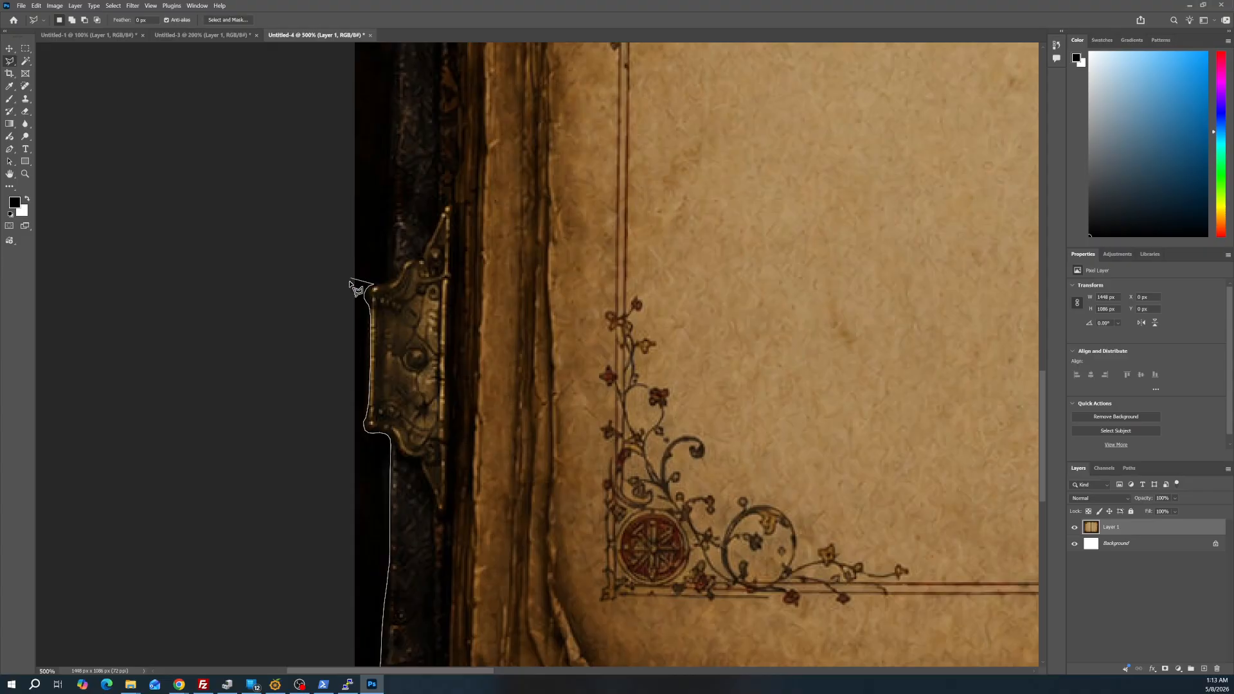
Continue the lasso outline up the left cover edge and close it at its starting point below the upper left clasp
scroll(425, 154, up, 2)
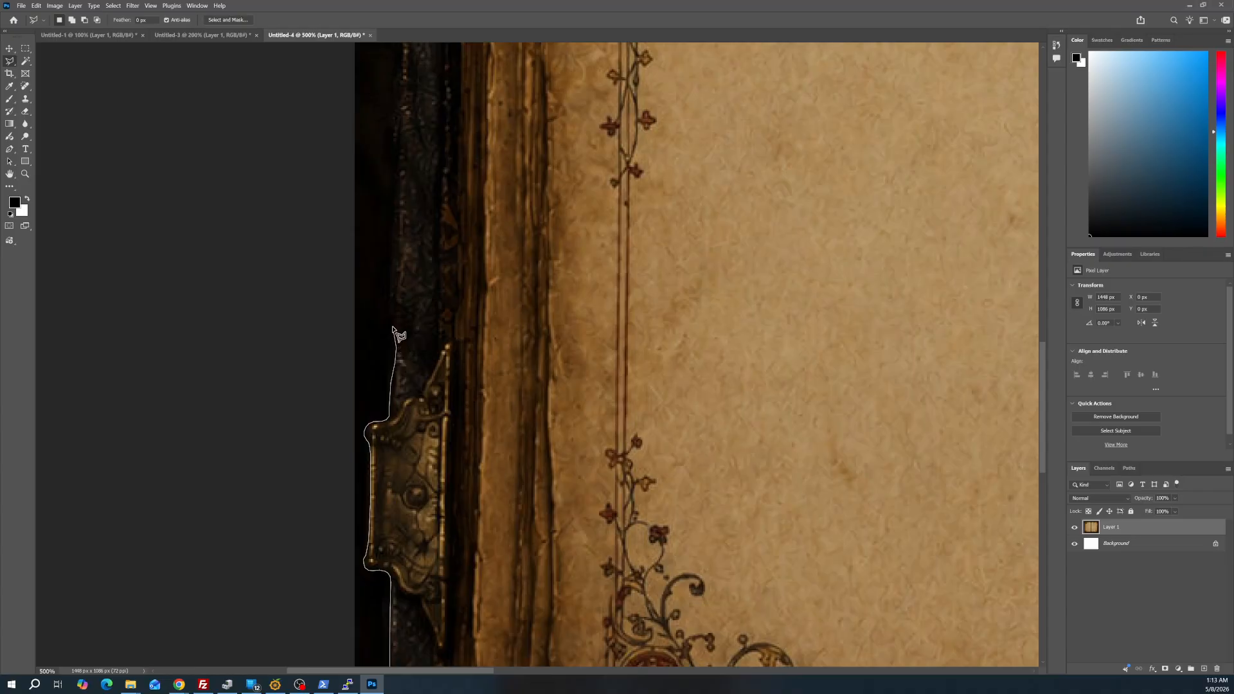
scroll(425, 148, up, 3)
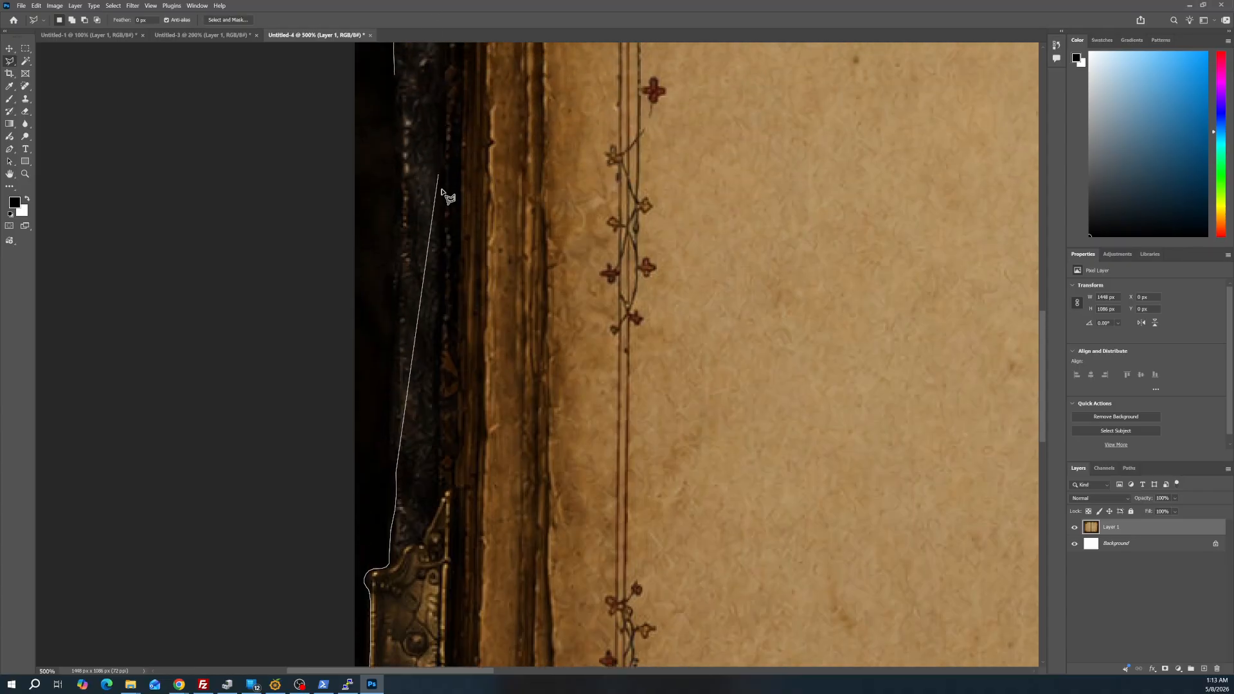
scroll(444, 225, up, 2)
scroll(419, 441, down, 2)
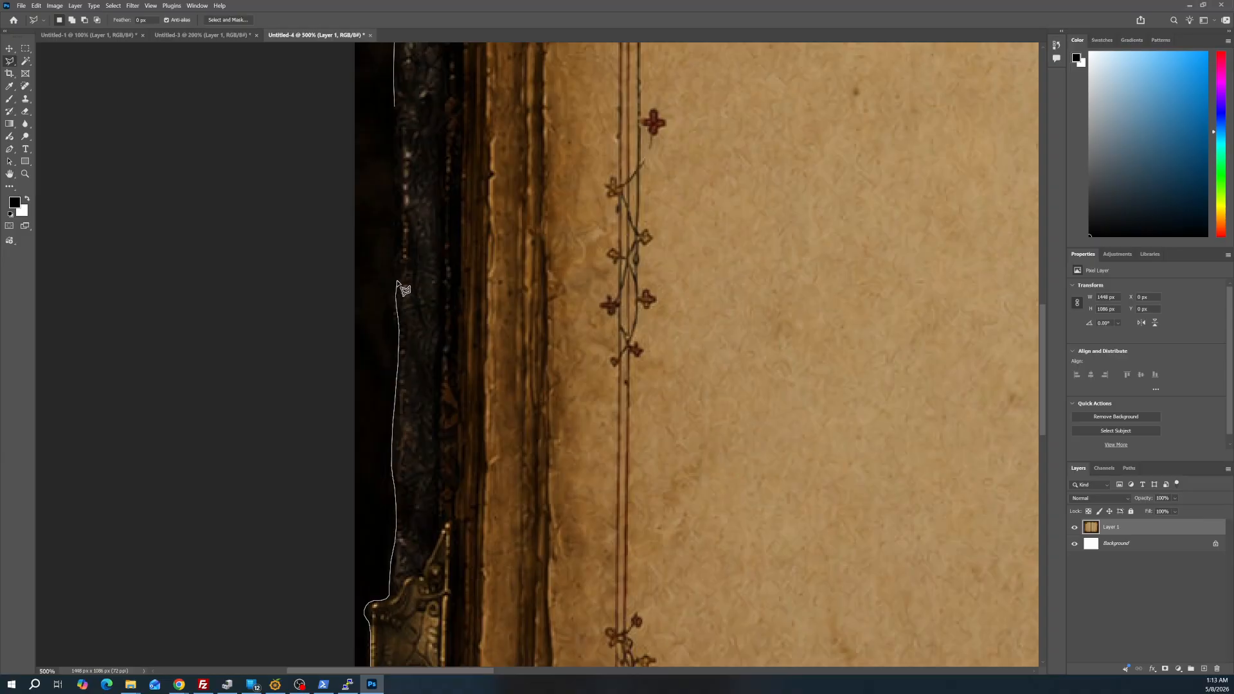
scroll(398, 244, up, 3)
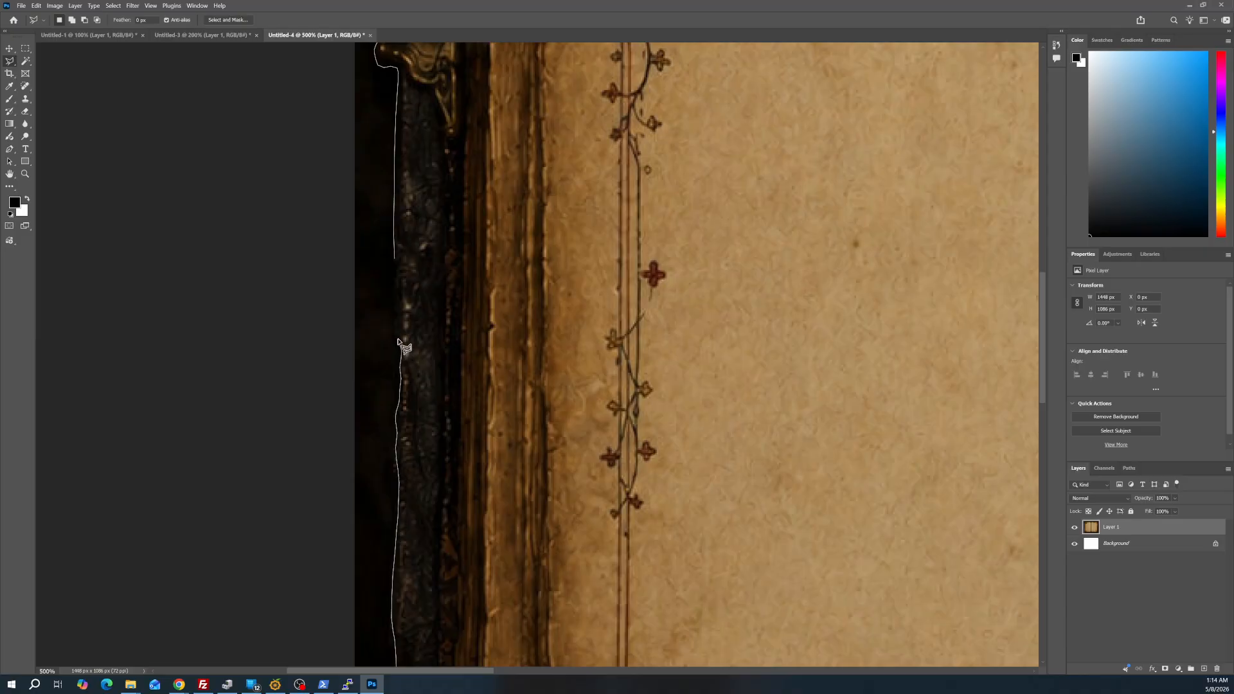
double_click(396, 264)
Try clearing the dark background outside the book selection on Layer 1, and undo the removal
click(25, 174)
right_click(581, 248)
click(592, 254)
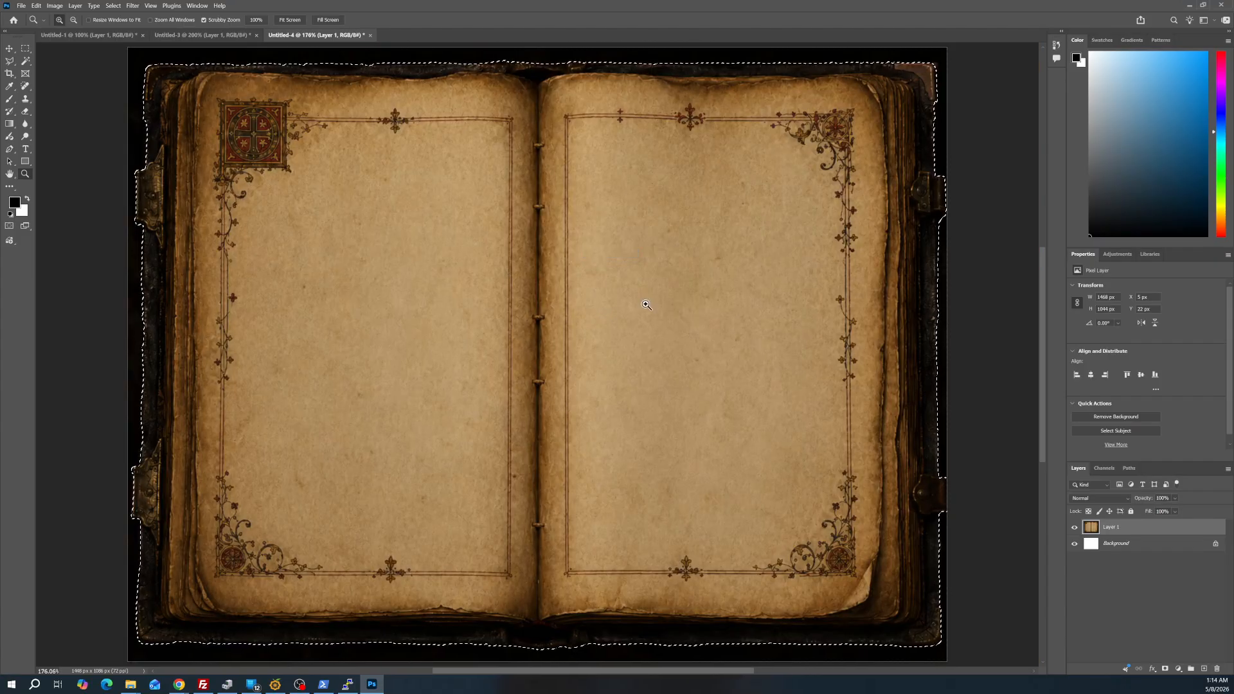
key(ctrl+shift+n)
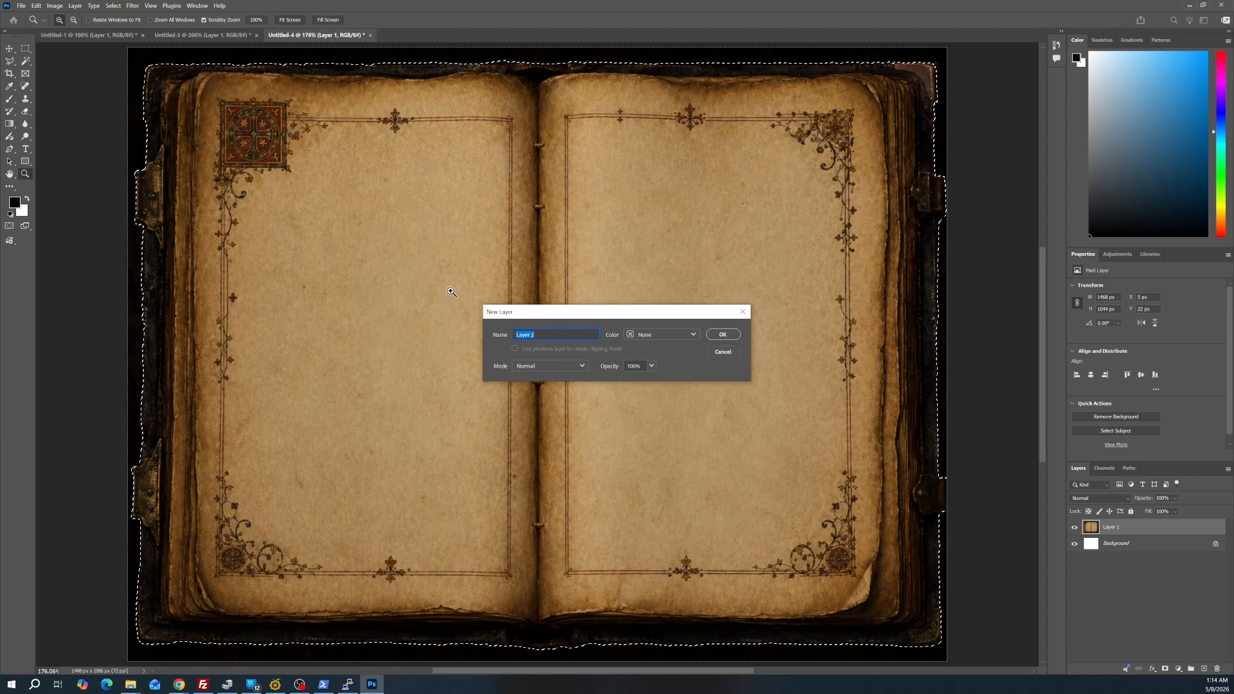
click(733, 354)
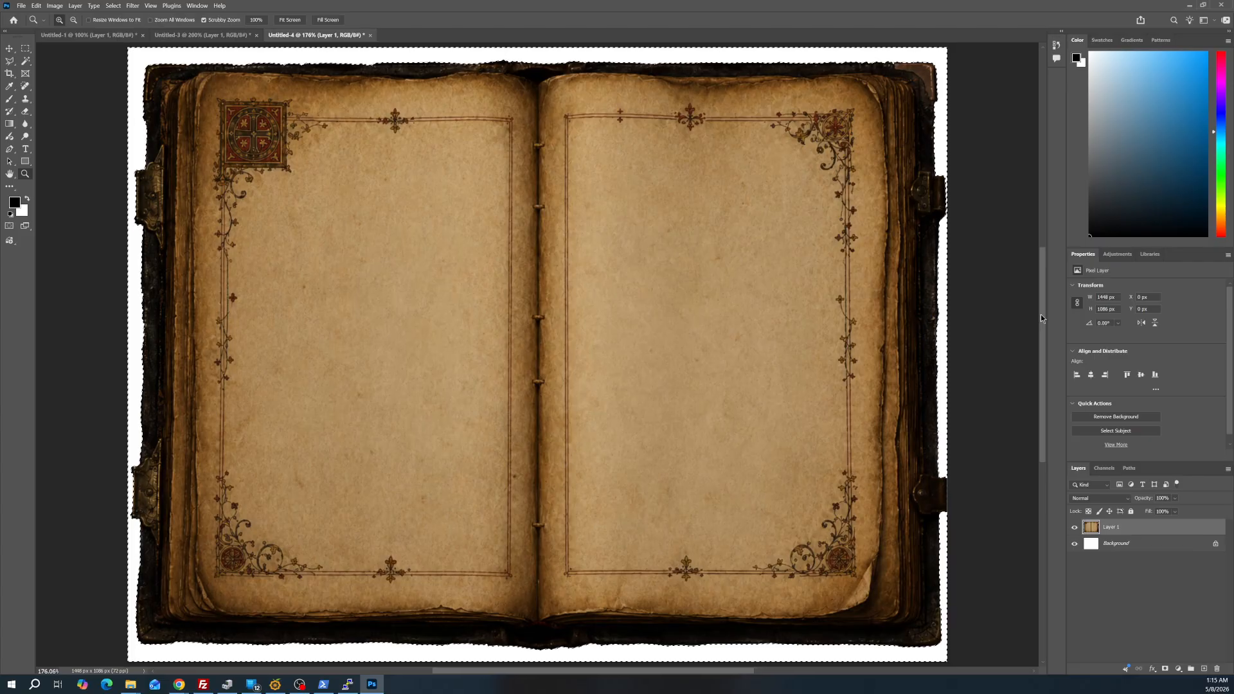
key(ctrl+z)
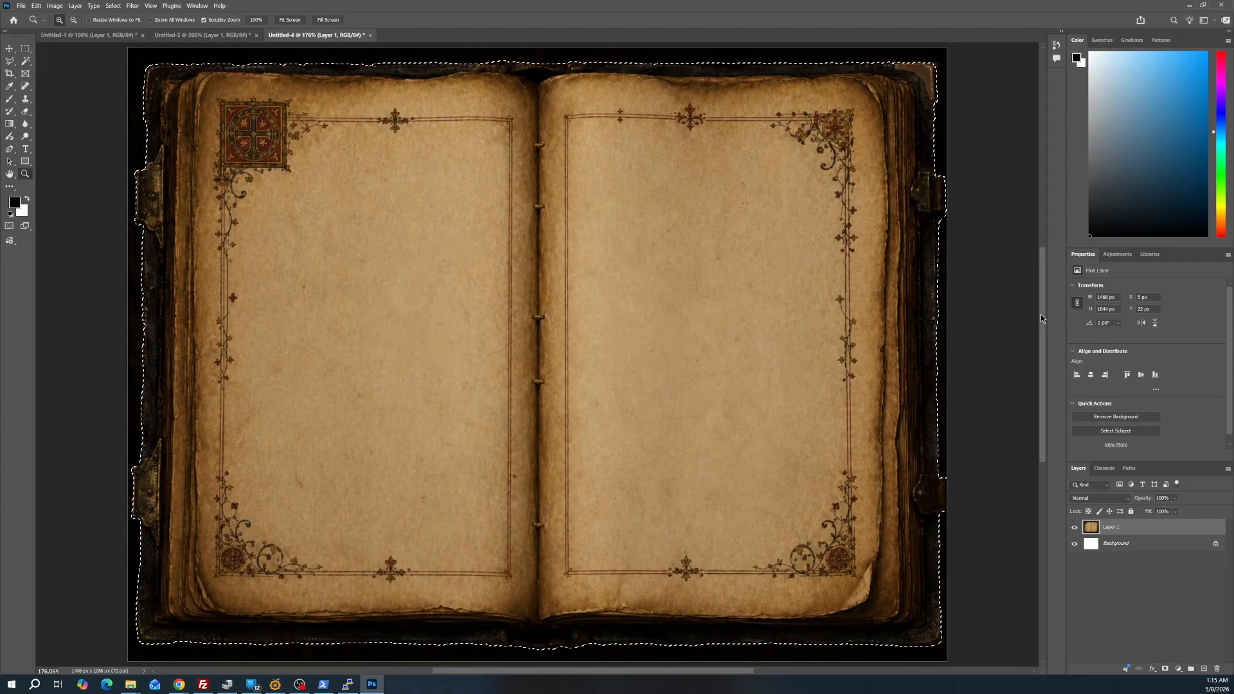
Copy the selected book onto a new layer, and briefly hide Layer 1 to check the cutout against white
key(ctrl+j)
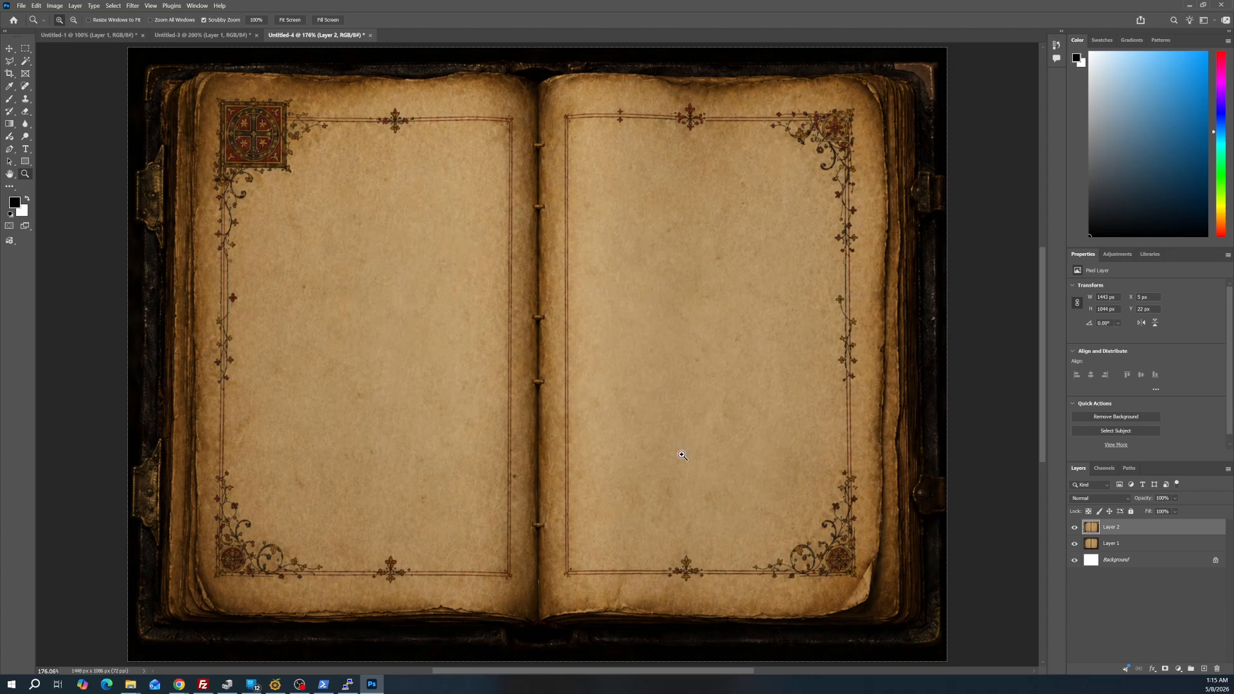
drag(548, 449, 581, 427)
key(ctrl+z)
click(1074, 544)
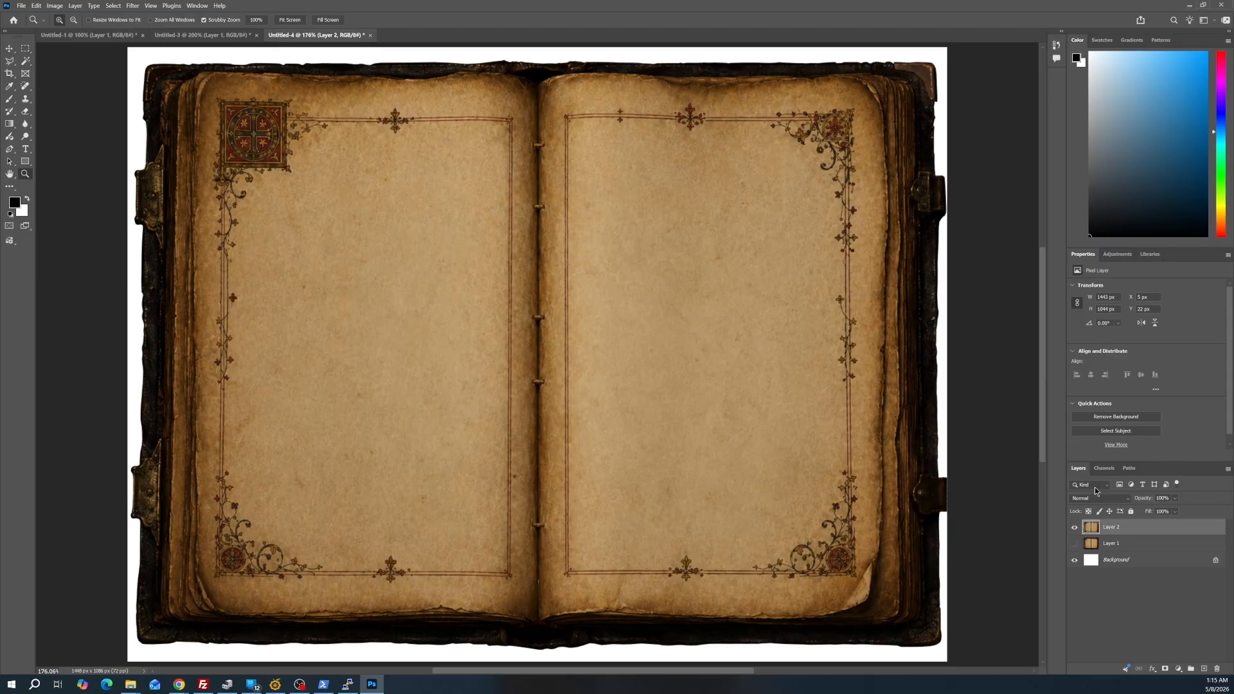
click(1075, 544)
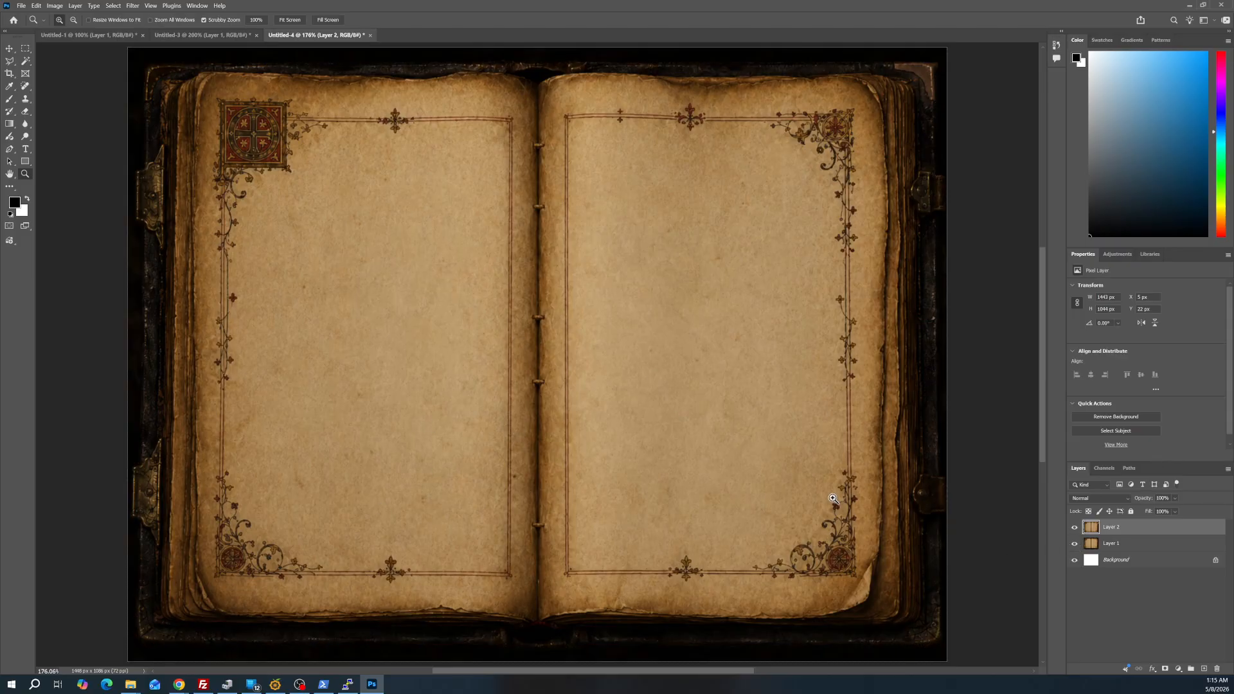
Bring back the selection around the book's outline while Layer 2 stays the active layer
drag(627, 406, 612, 378)
key(ctrl+z)
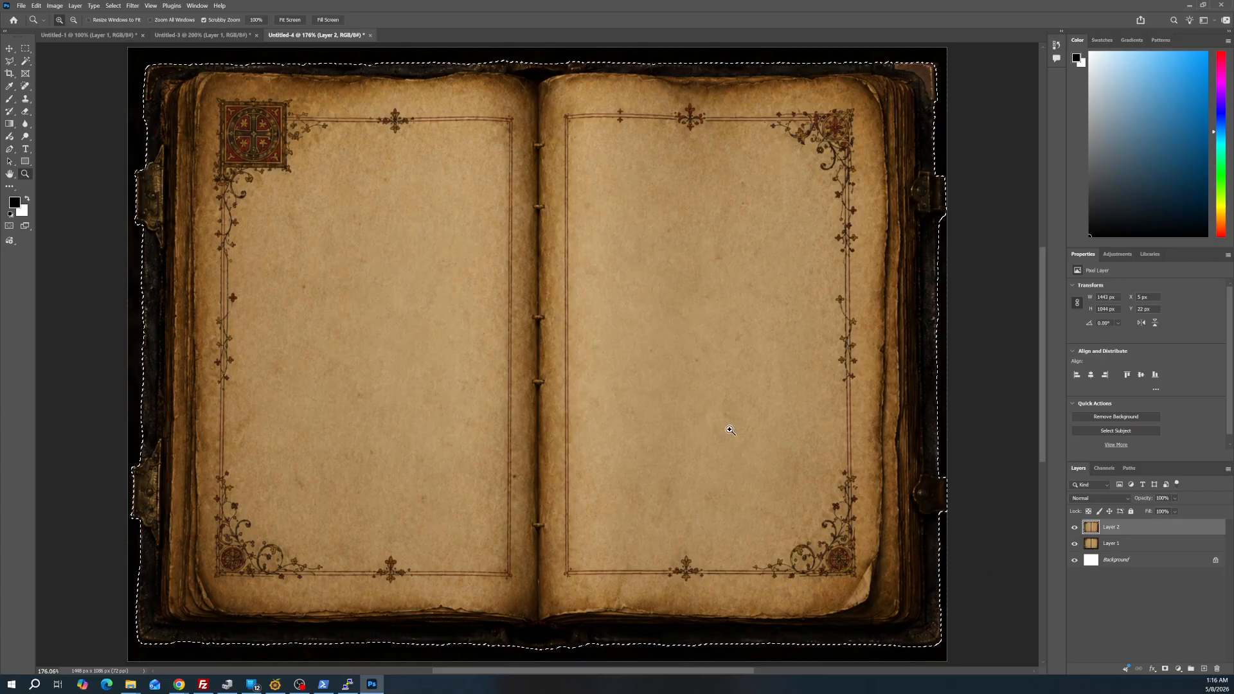
click(24, 50)
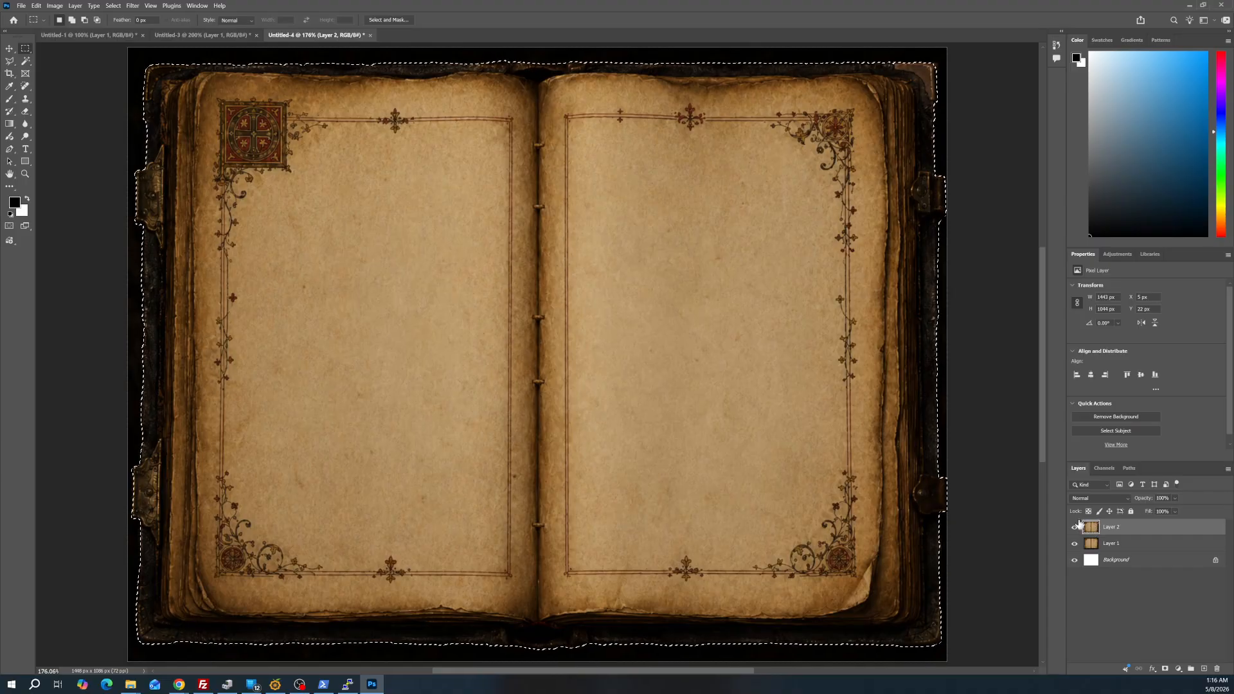
click(24, 175)
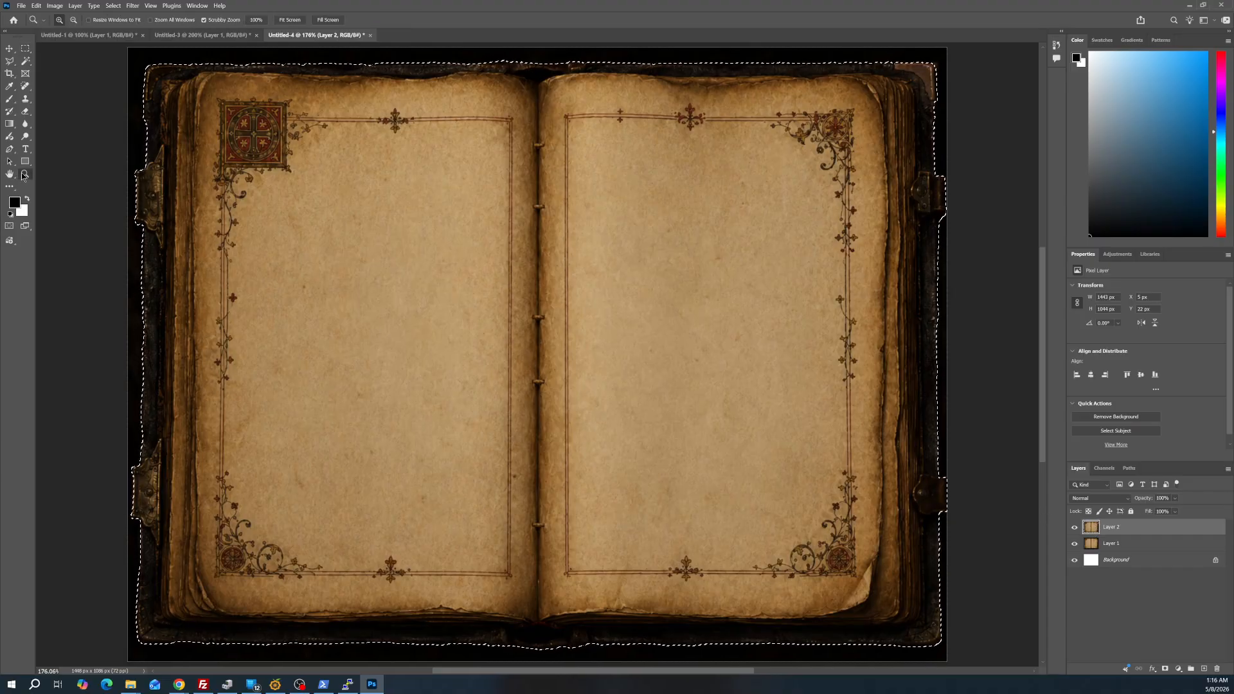
key(ctrl+shift+n)
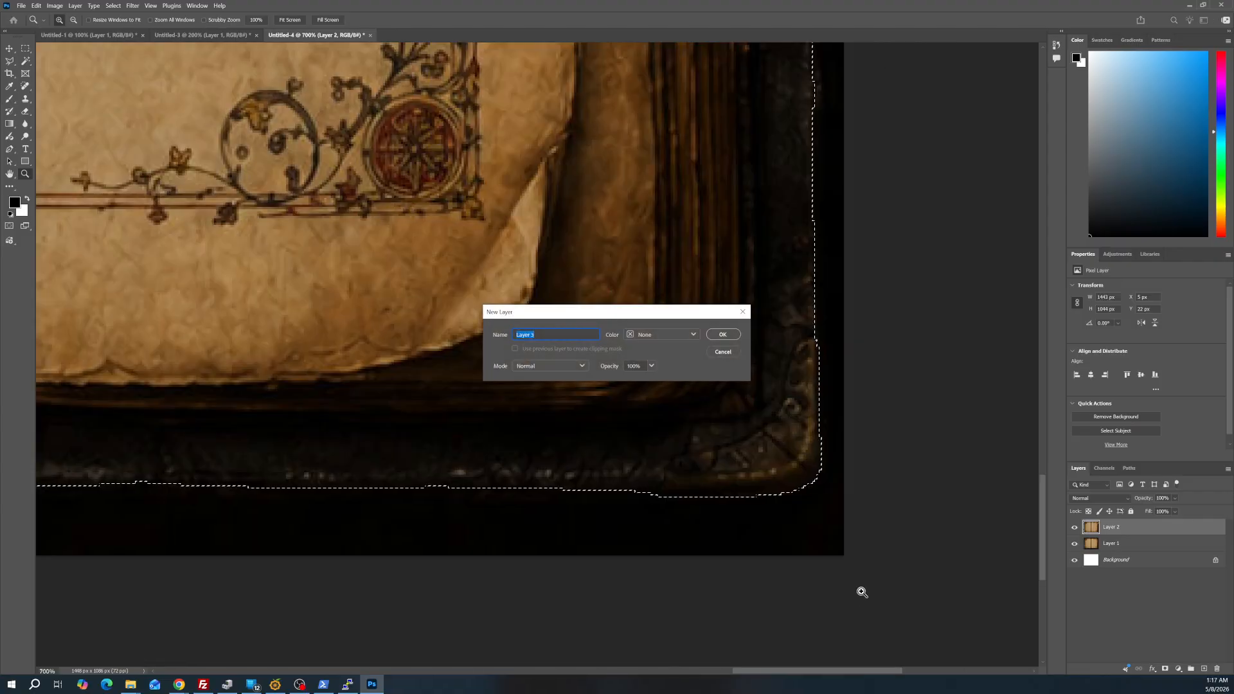
click(723, 352)
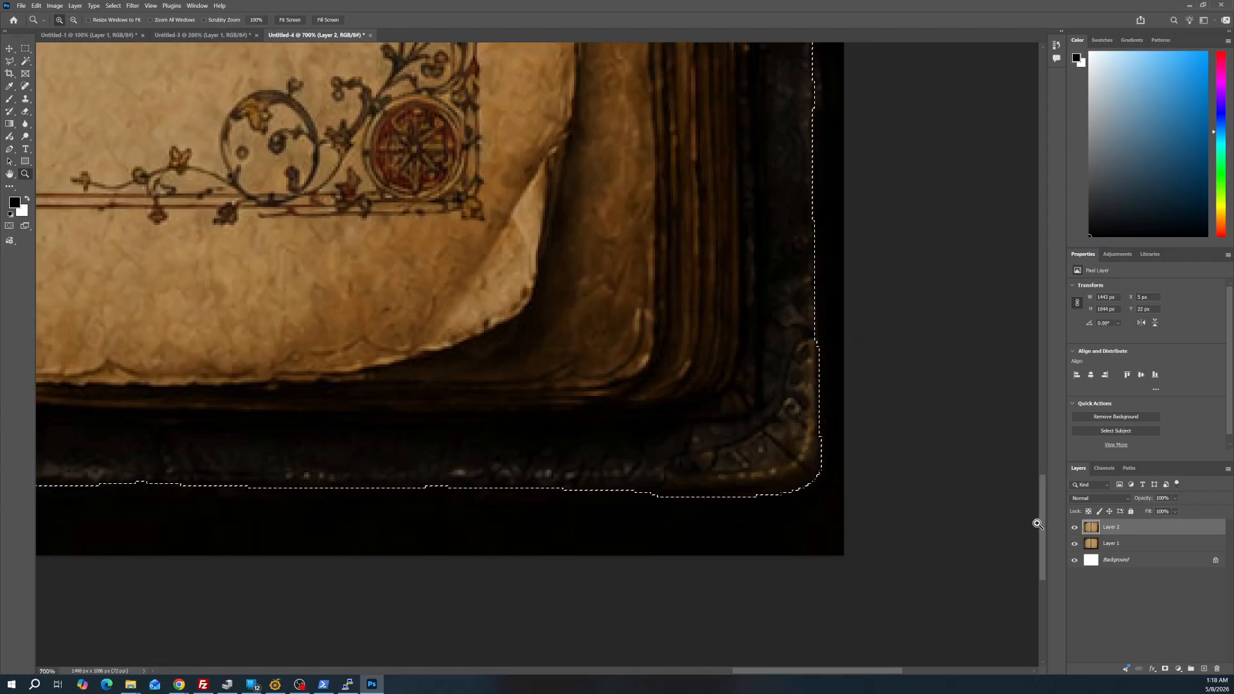
Try to correct the selection around the lower right clasp with Polygonal Lasso loops added to it
drag(1041, 525, 1049, 439)
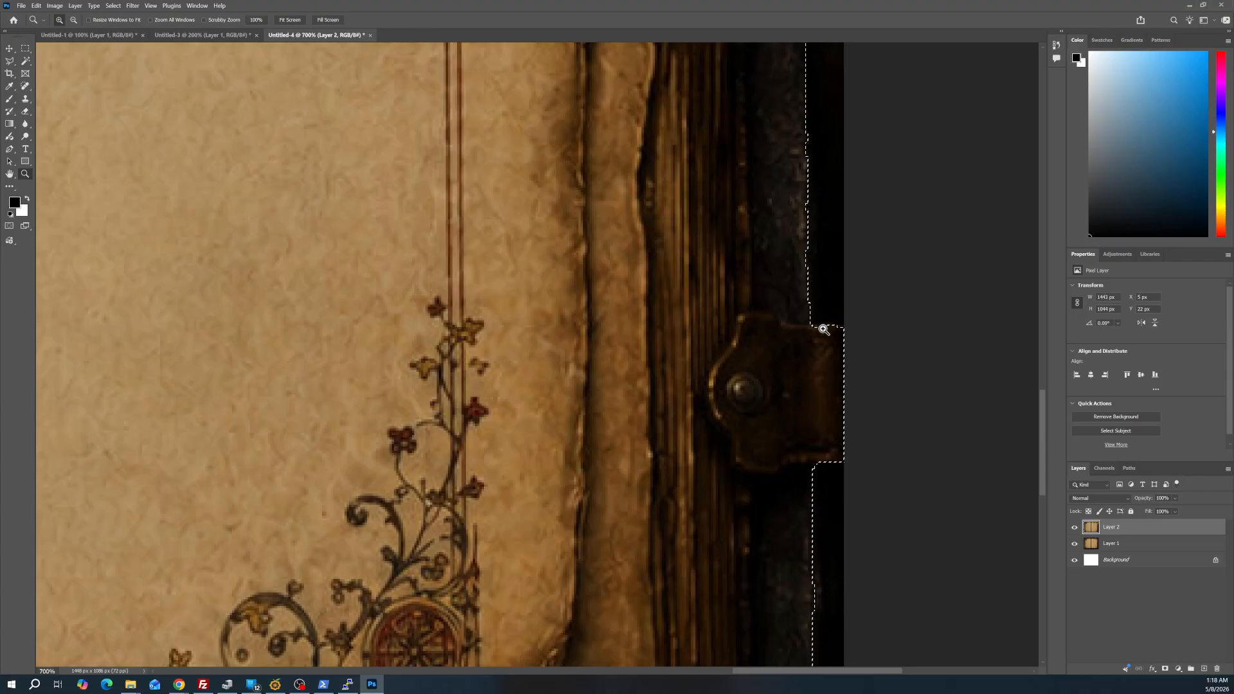
drag(823, 329, 820, 353)
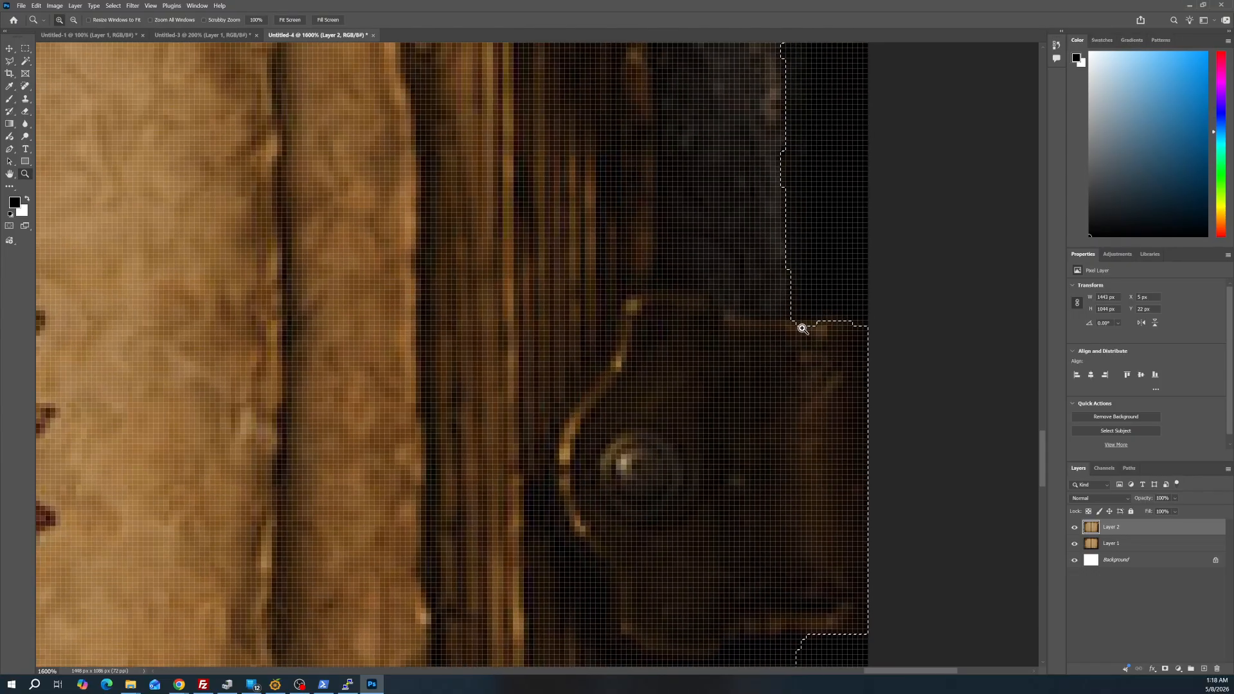
alt+click(815, 321)
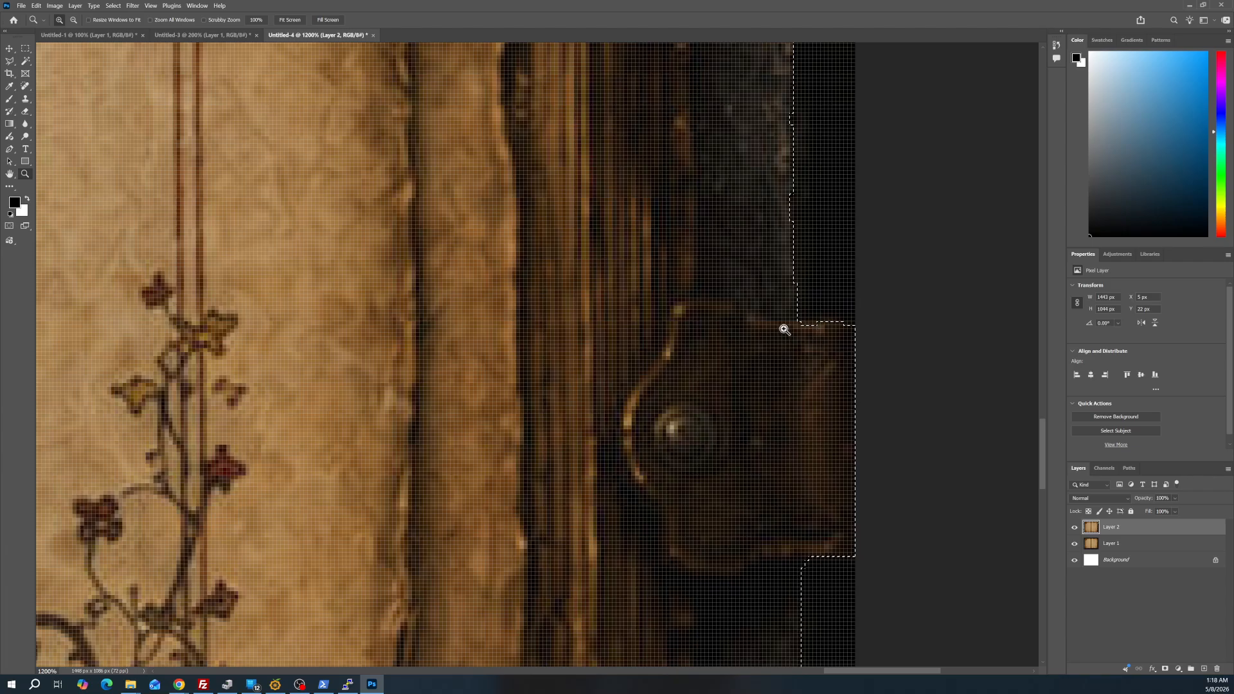
alt+click(812, 327)
alt+click(813, 329)
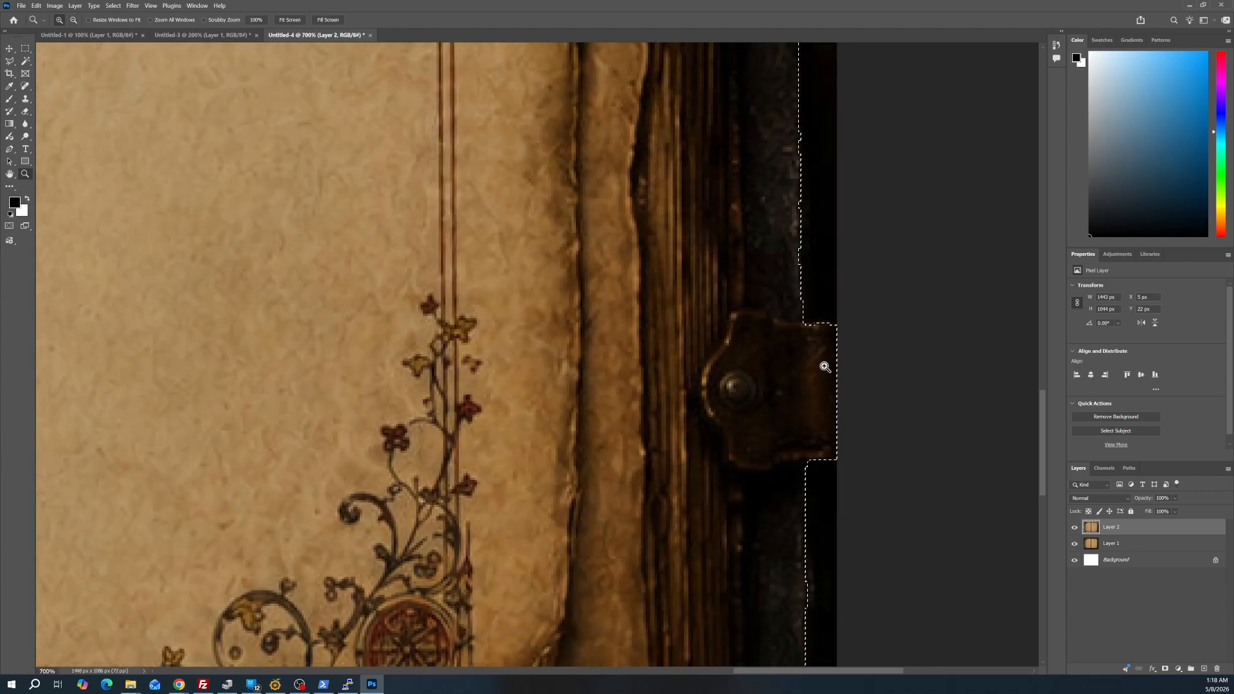
click(9, 62)
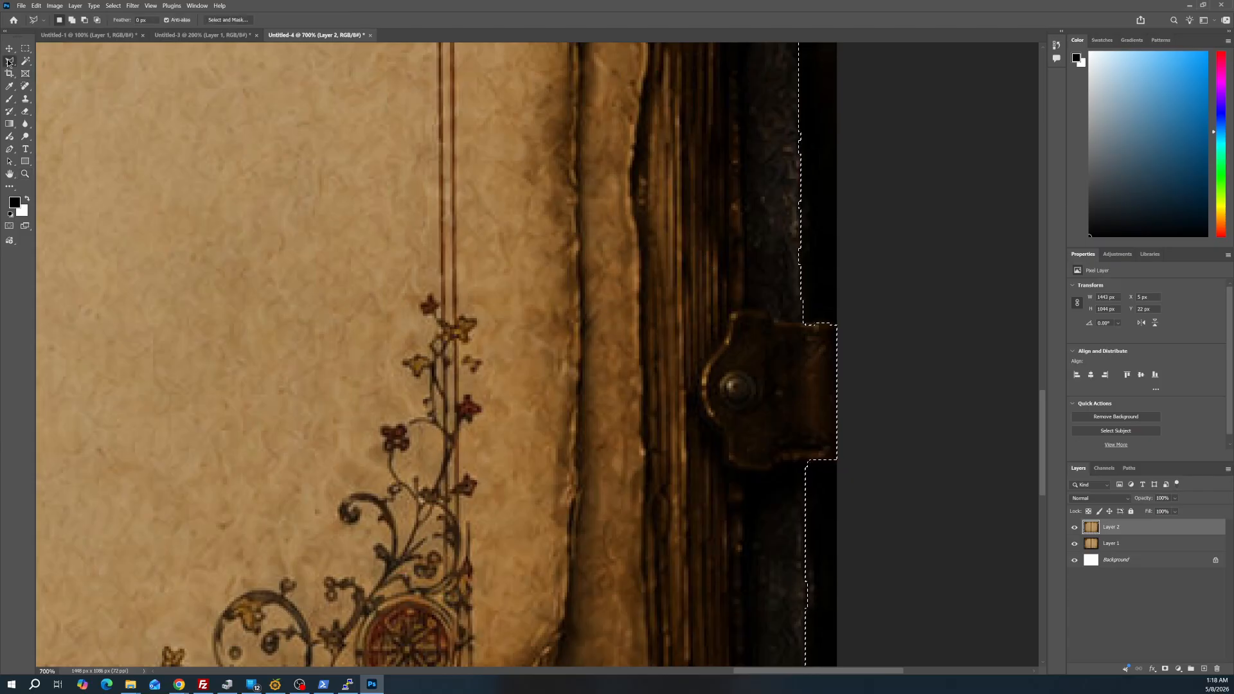
key(shift)
mouse_move(755, 307)
mouse_down()
mouse_move(665, 370)
mouse_move(675, 443)
mouse_up()
click(681, 449)
double_click(746, 377)
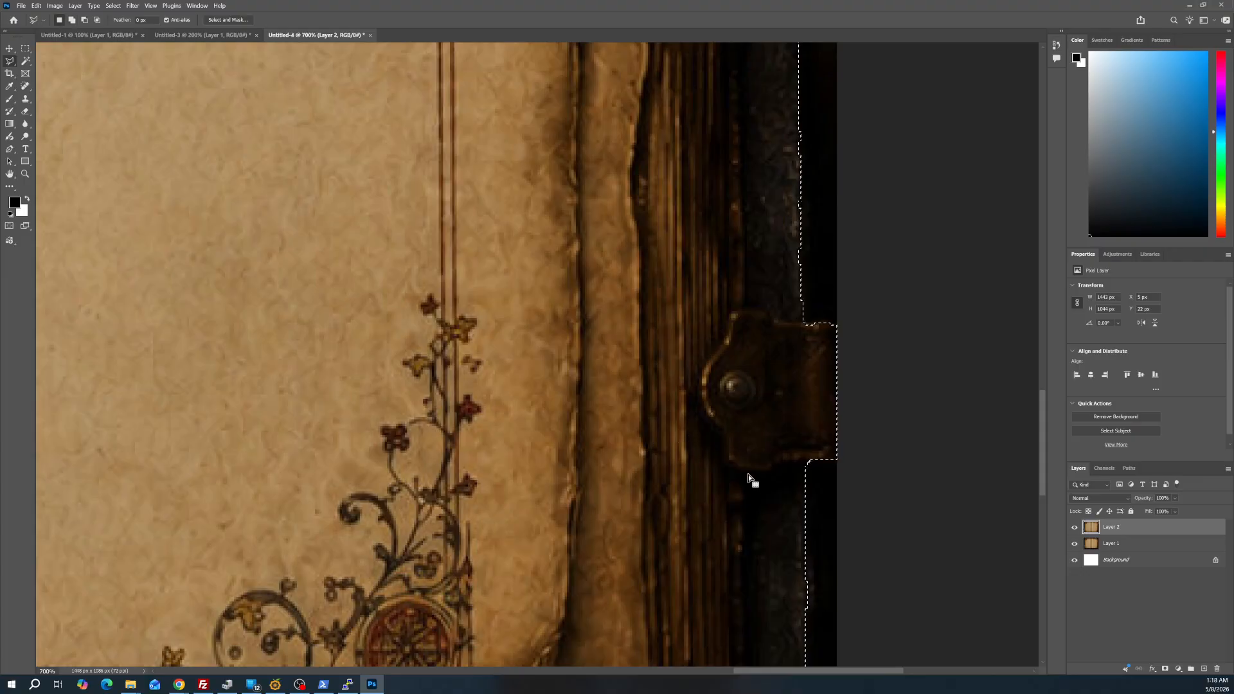
shift+click(733, 322)
click(619, 413)
click(656, 519)
double_click(726, 345)
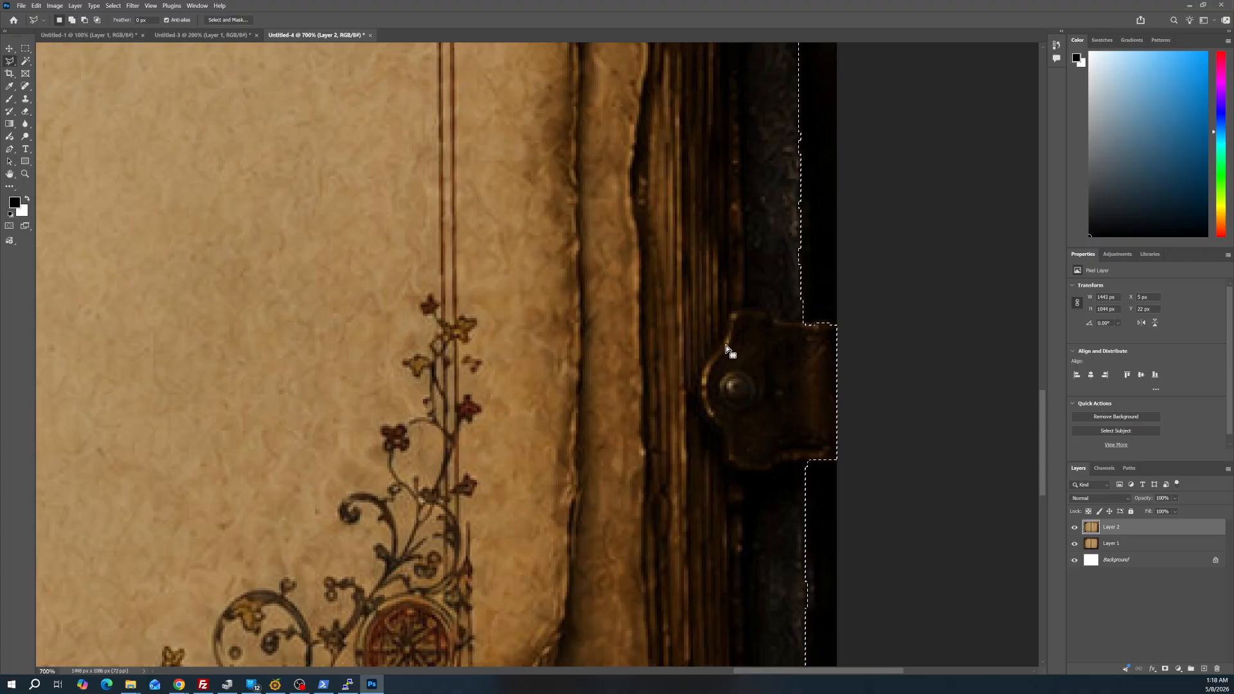
Try adding a polygonal lasso loop over the upper half of the lower right clasp to the selection
shift+click(760, 283)
click(725, 360)
click(762, 374)
click(782, 374)
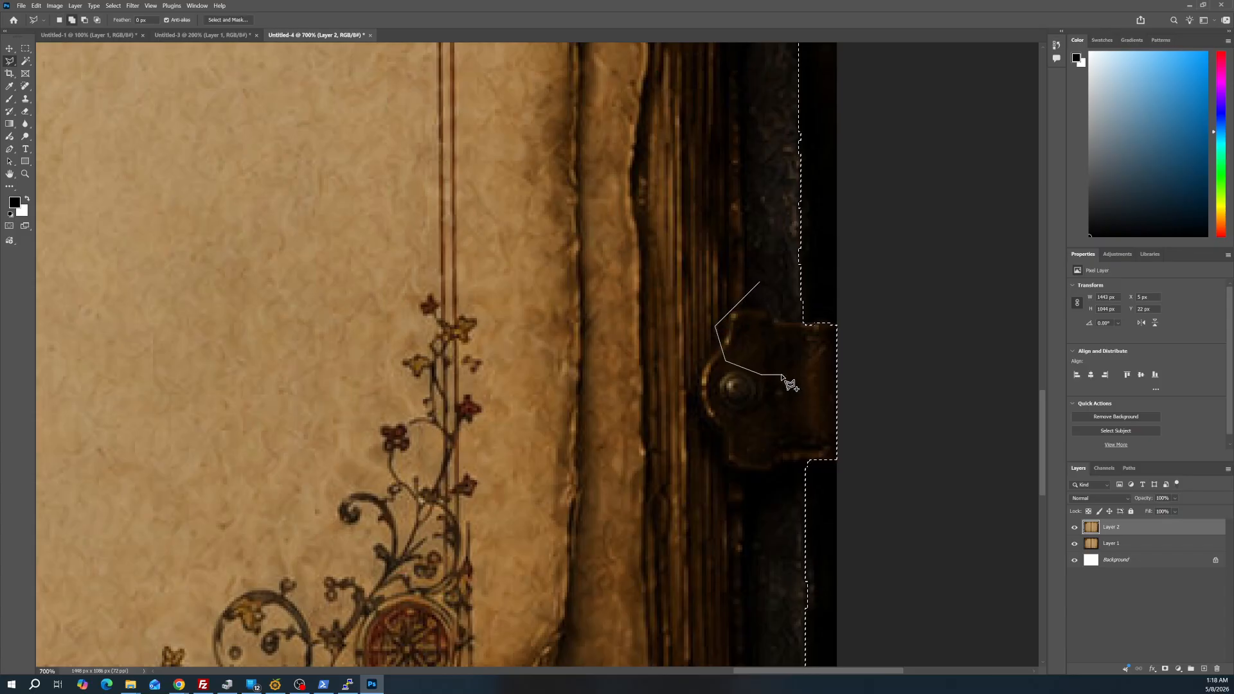
click(801, 363)
click(811, 350)
click(750, 341)
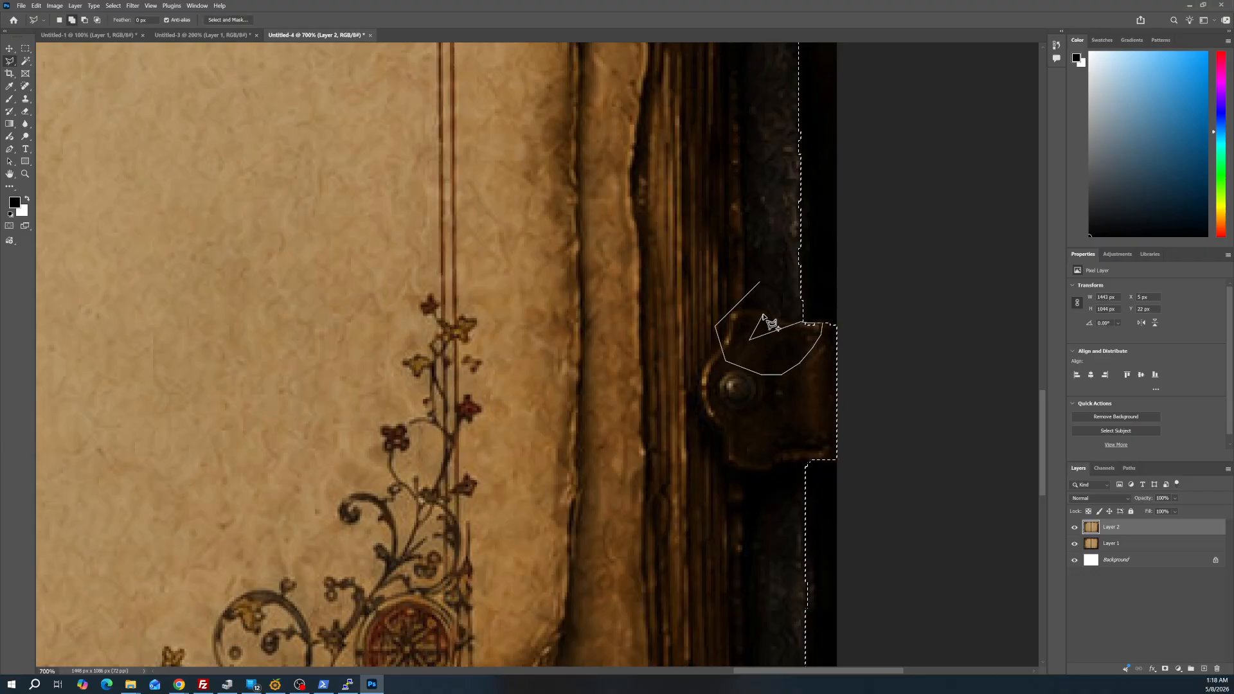
click(782, 304)
click(754, 308)
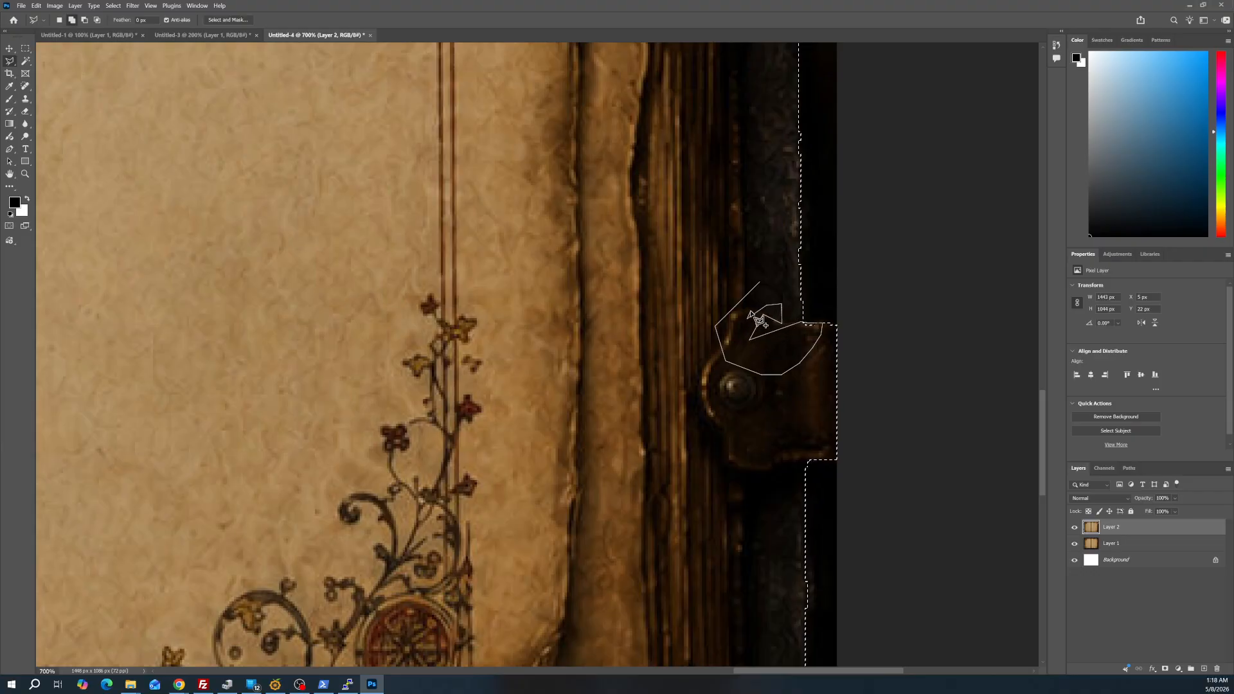
double_click(752, 314)
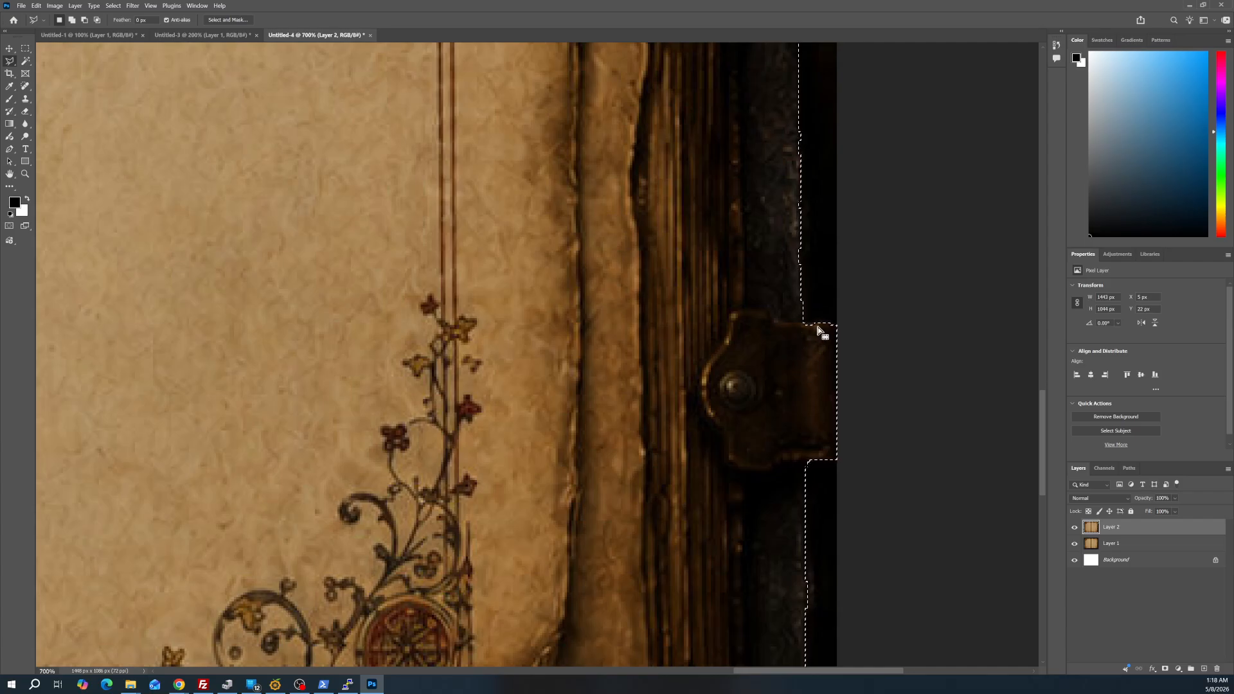
Subtract a rectangle covering the lower right clasp's upper half and the cover edge just above it from the selection
click(26, 50)
drag(715, 262, 876, 403)
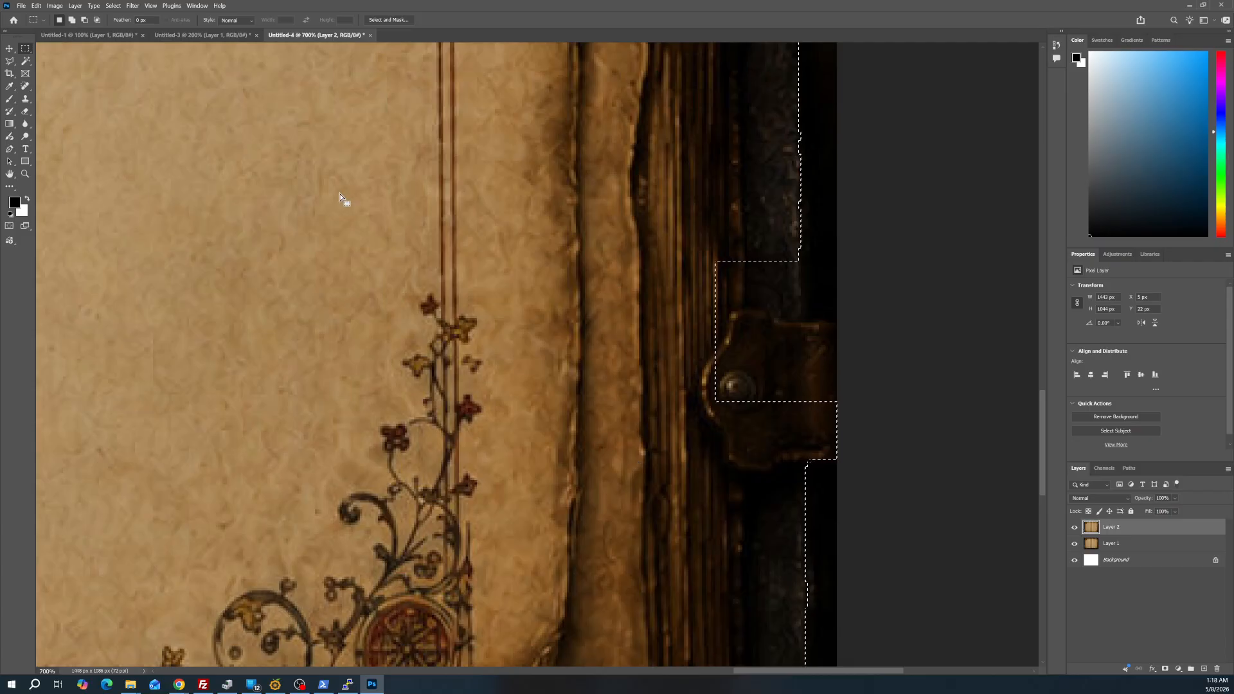
Start a new Polygonal Lasso outline above the lower right clasp to add the removed cover and clasp area back
key(z)
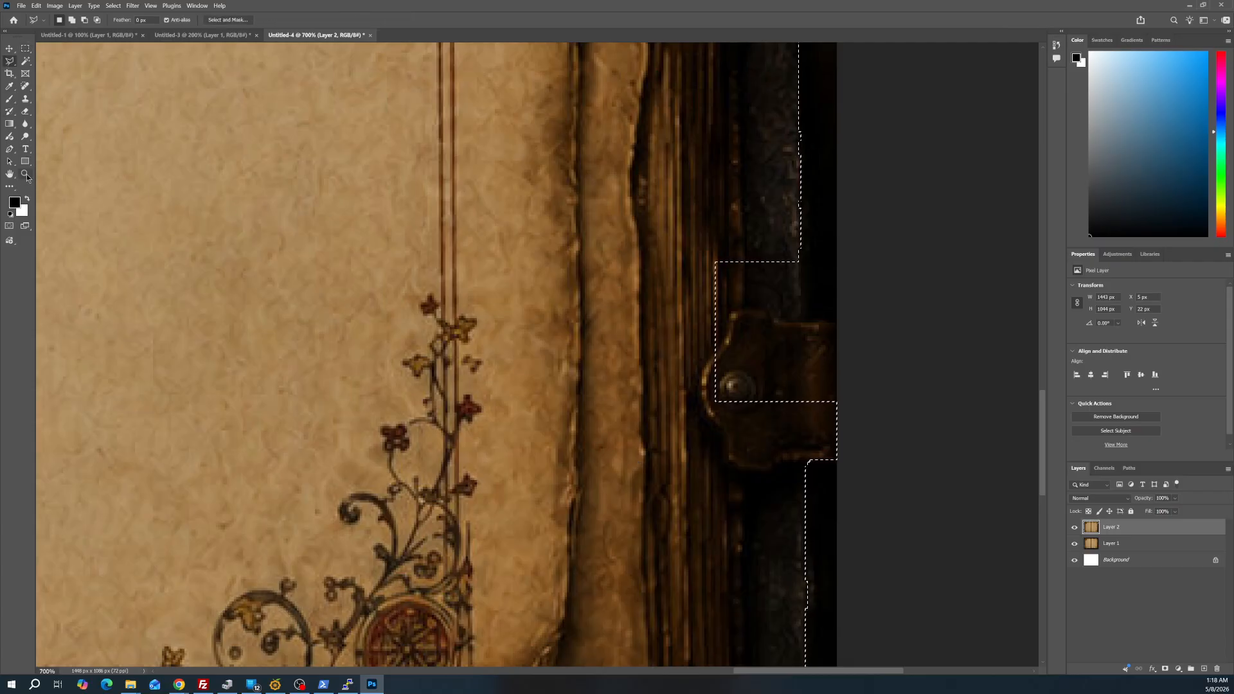
click(830, 313)
click(832, 315)
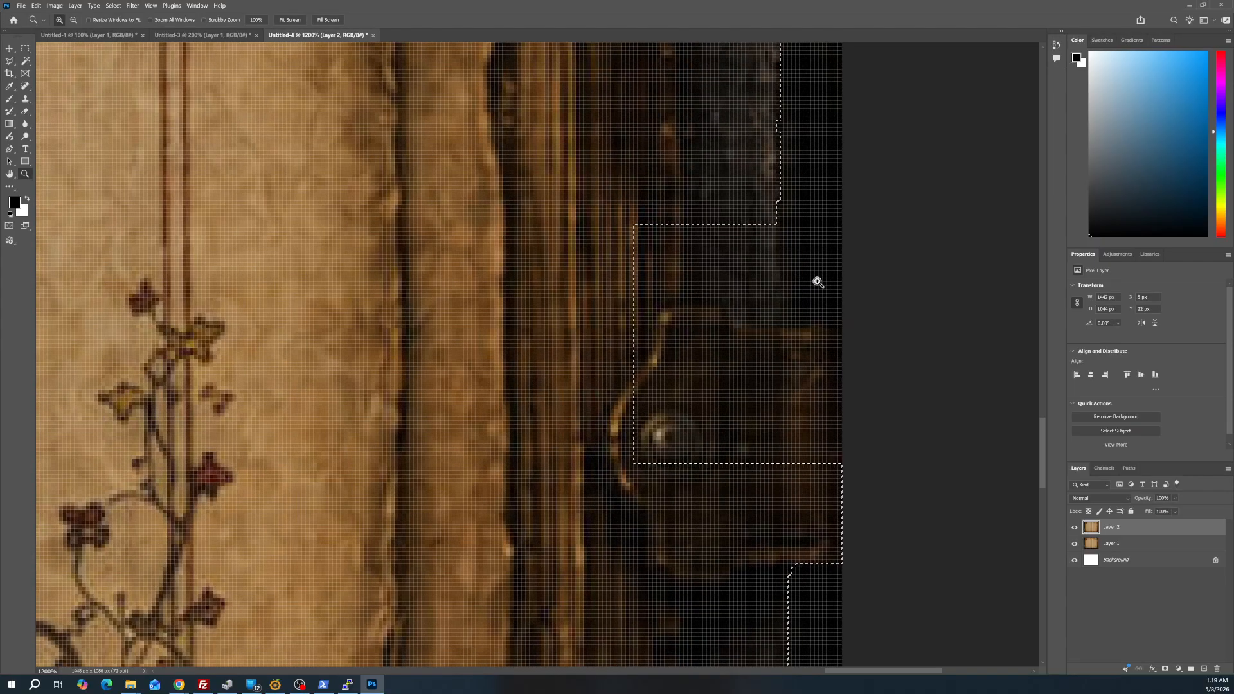
alt+click(814, 279)
key(l)
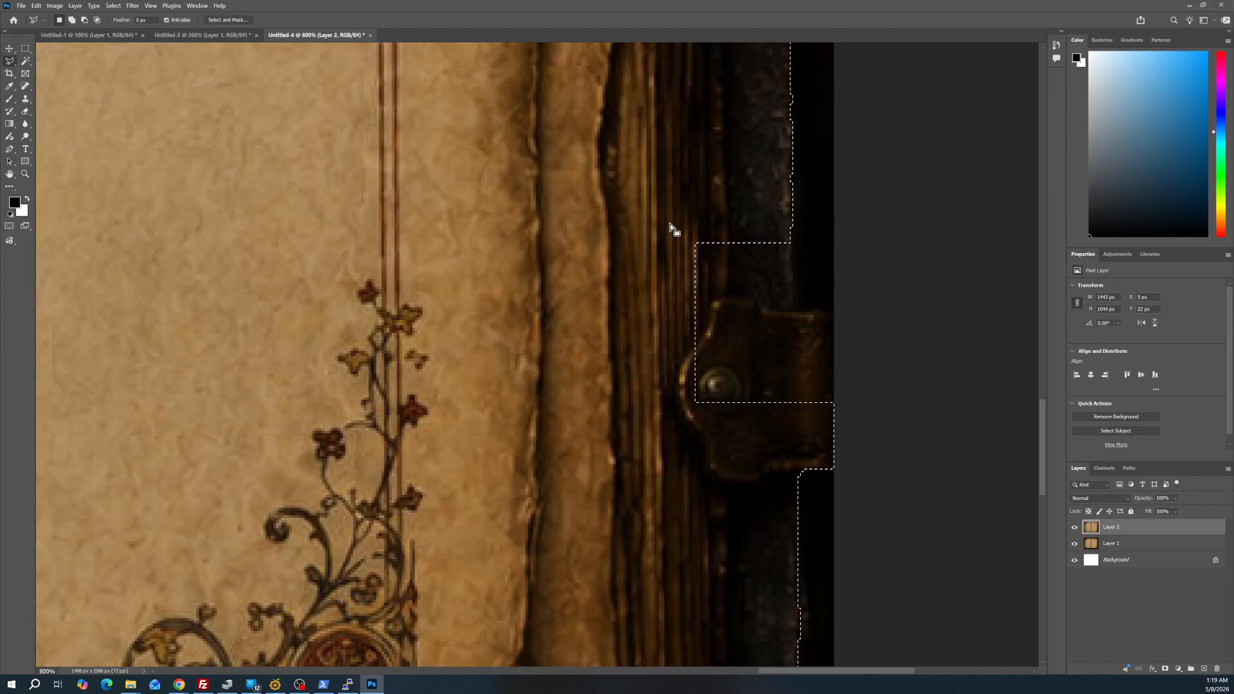
click(707, 162)
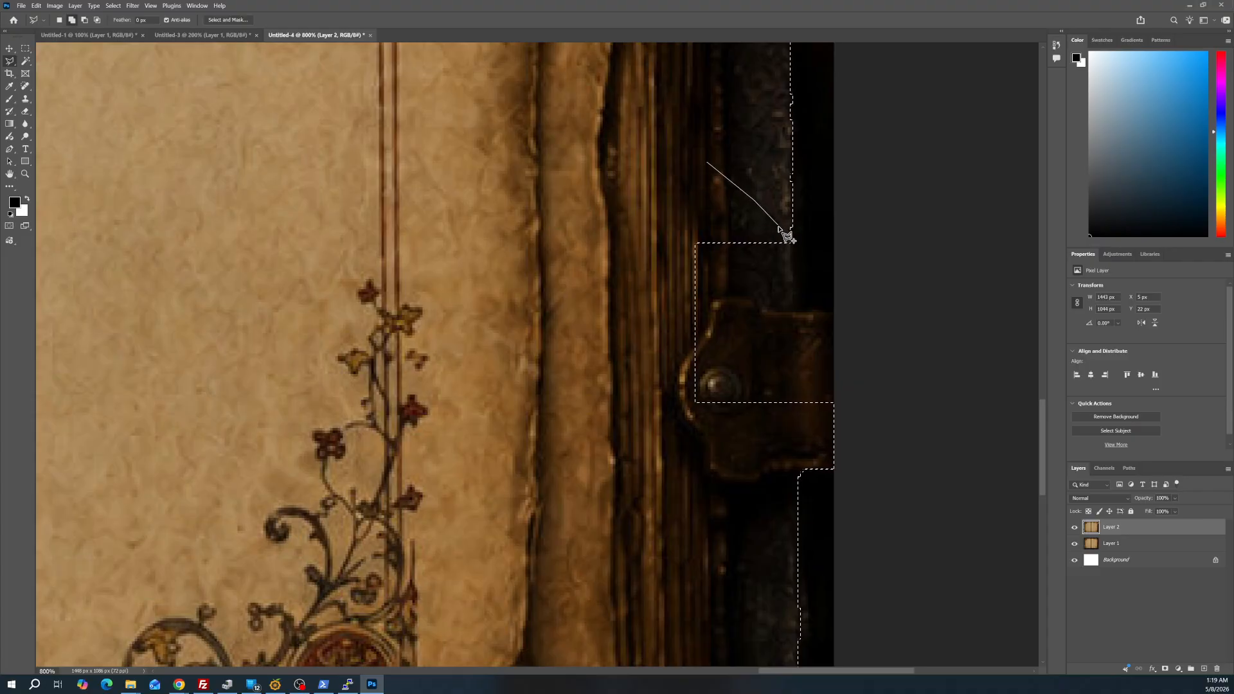
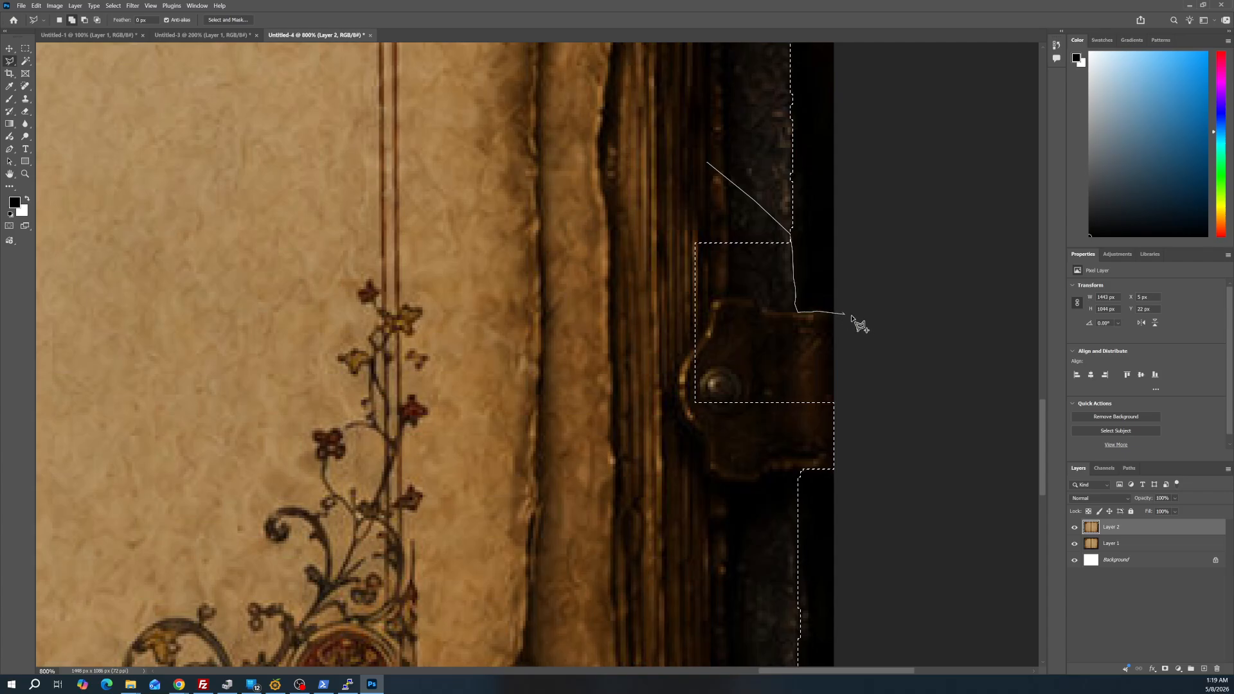
Close the Polygonal Lasso loop around the lower right clasp's upper half and the adjoining cover and pages to add them to the selection
click(783, 439)
click(621, 457)
click(558, 245)
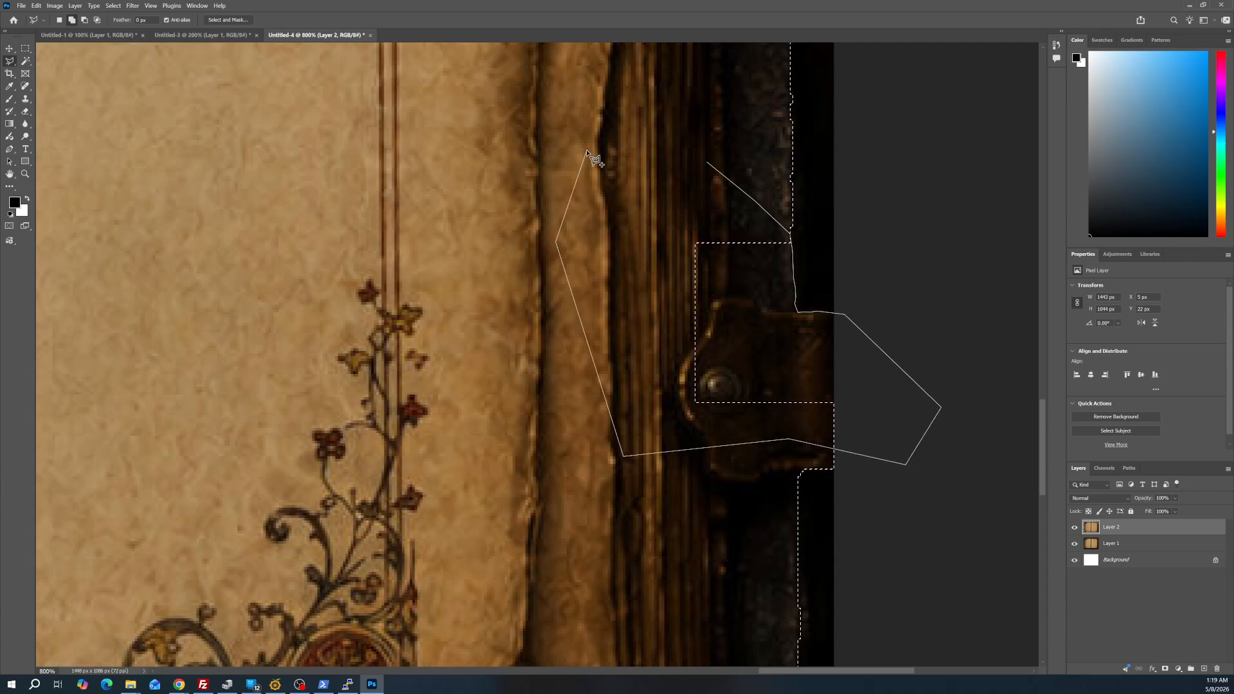
double_click(590, 153)
key(z)
key(ctrl+0)
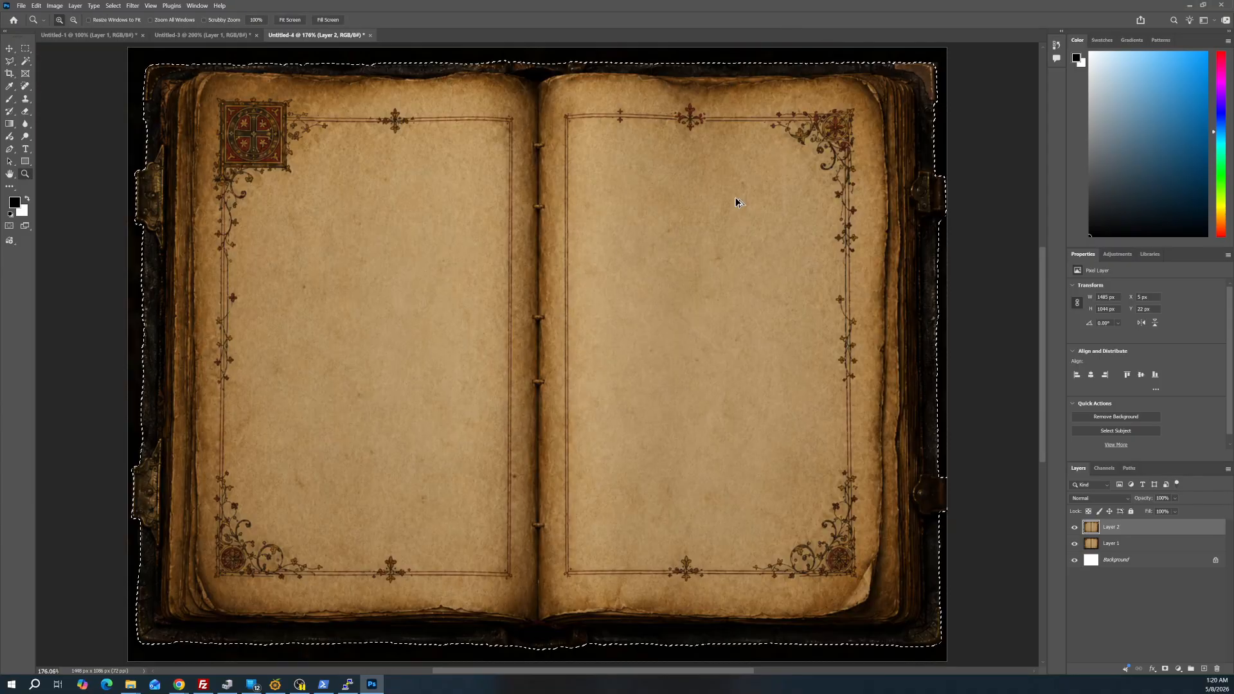
Copy the selected book and paste it into a new 2048 × 2048 px document with a white background
key(ctrl+shift+n)
click(723, 351)
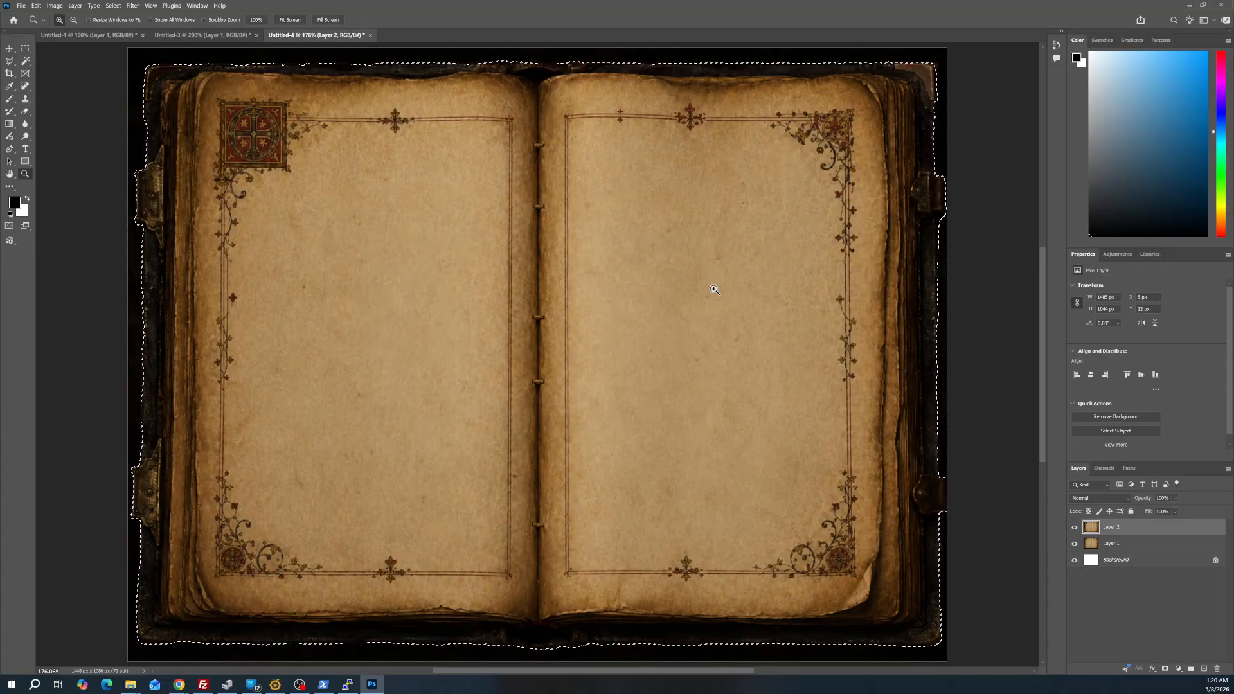
key(ctrl+n)
key(Tab)
key(Tab)
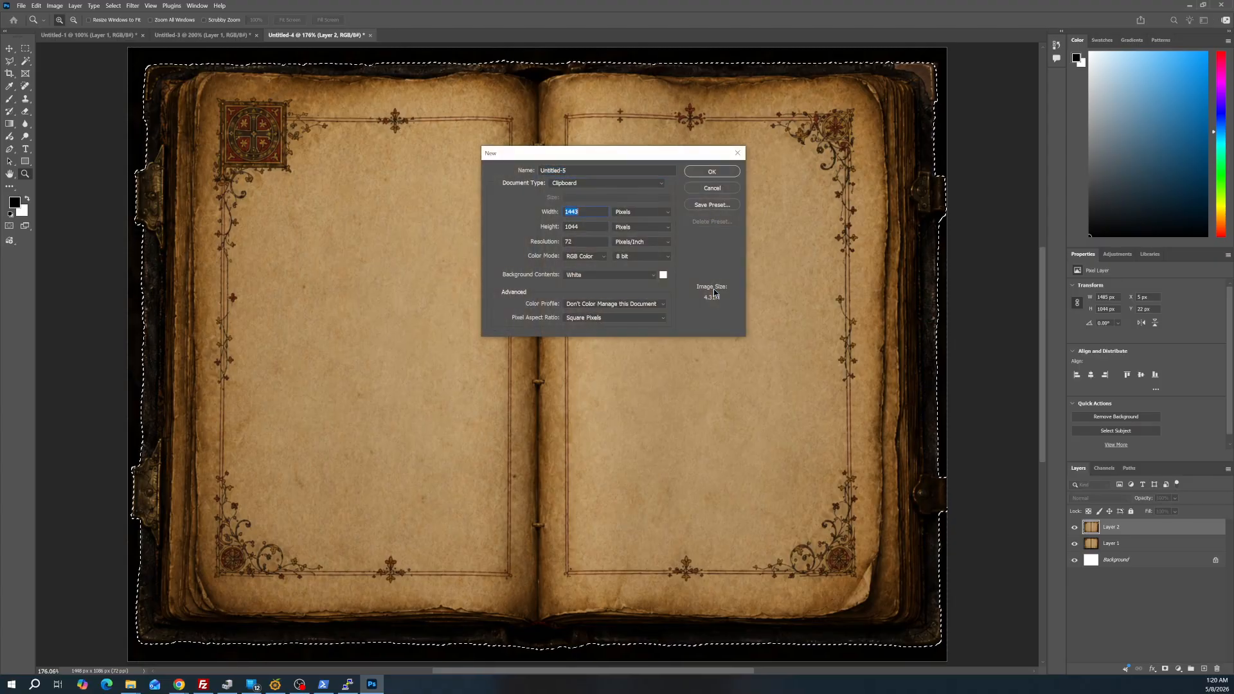
text(2048)
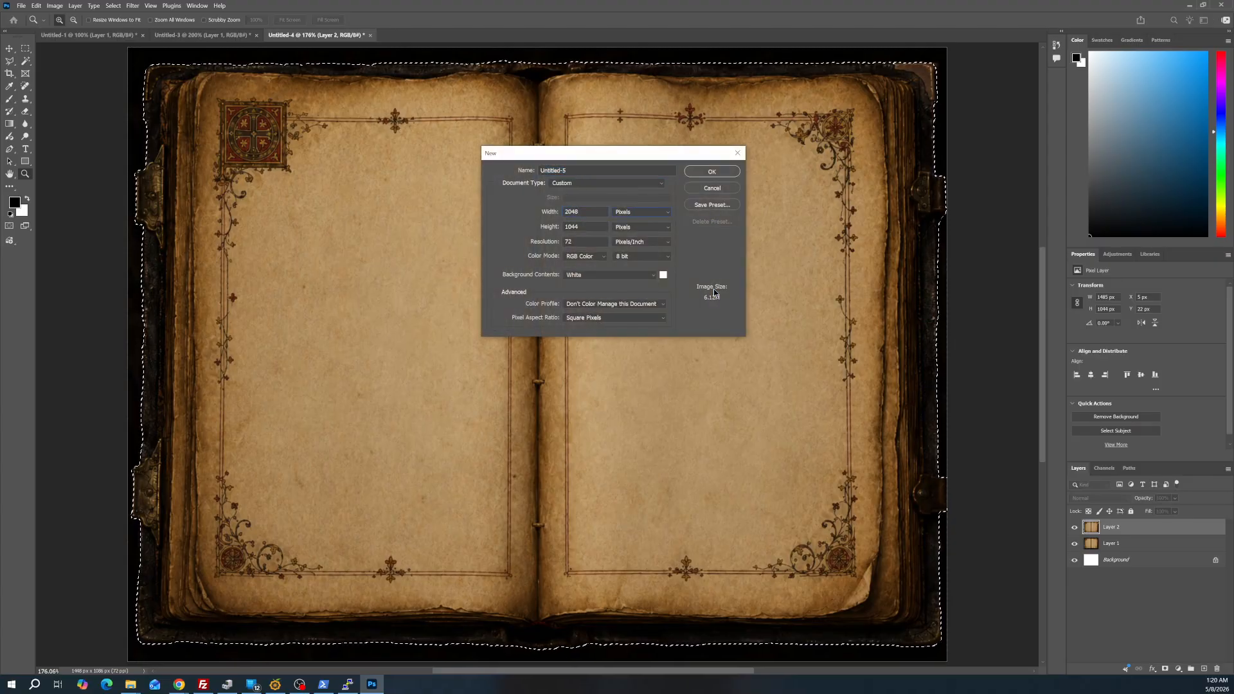
key(Return)
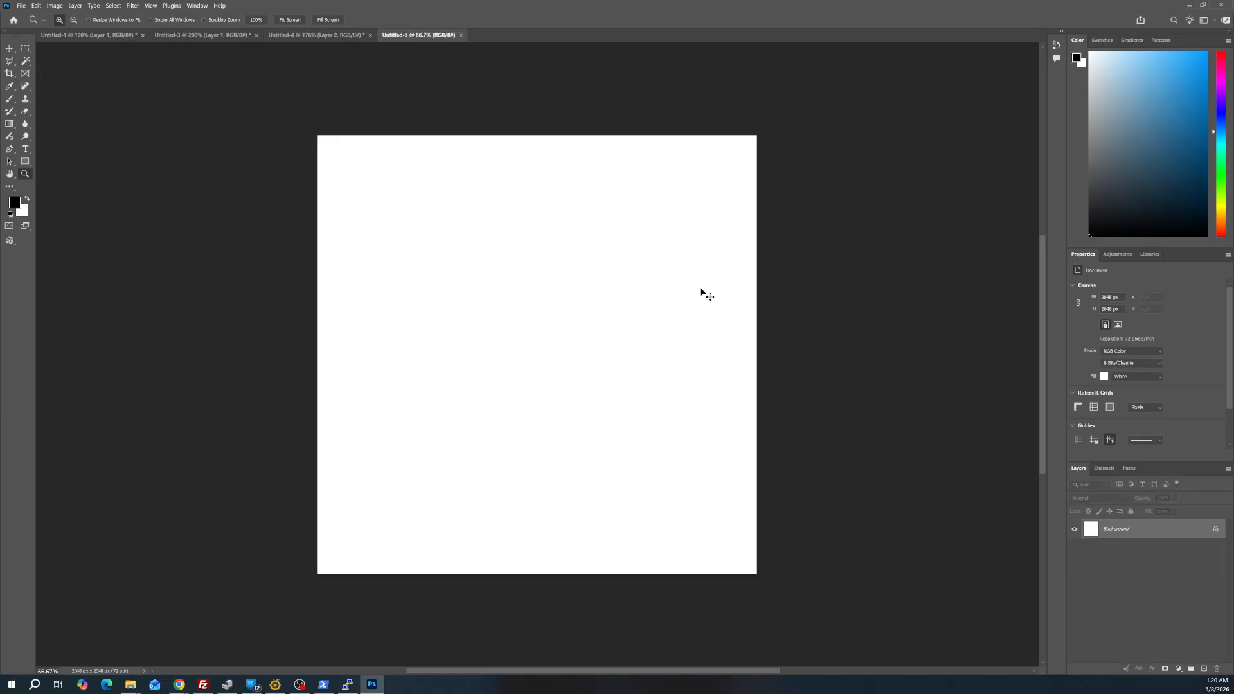
key(ctrl+v)
Examine the pasted book's cutout edge against white, especially along the bottom cover and the lower left corner
click(558, 338)
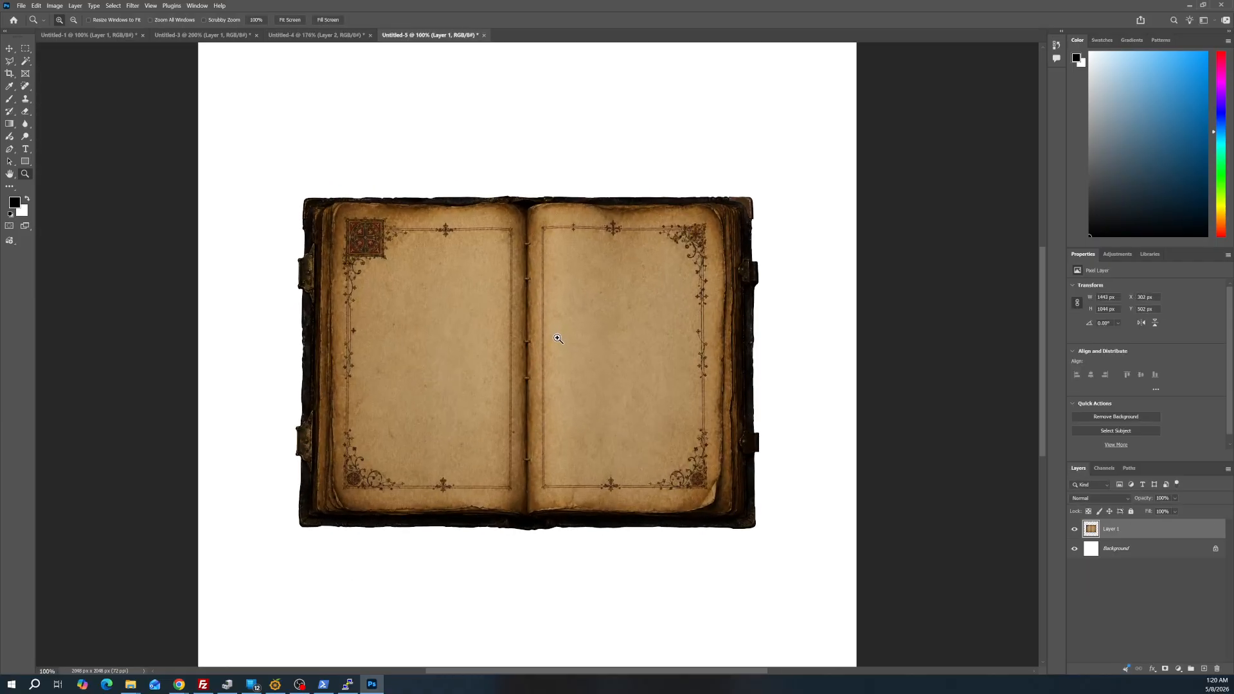
click(558, 339)
scroll(538, 313, down, 1)
alt+click(538, 313)
click(539, 313)
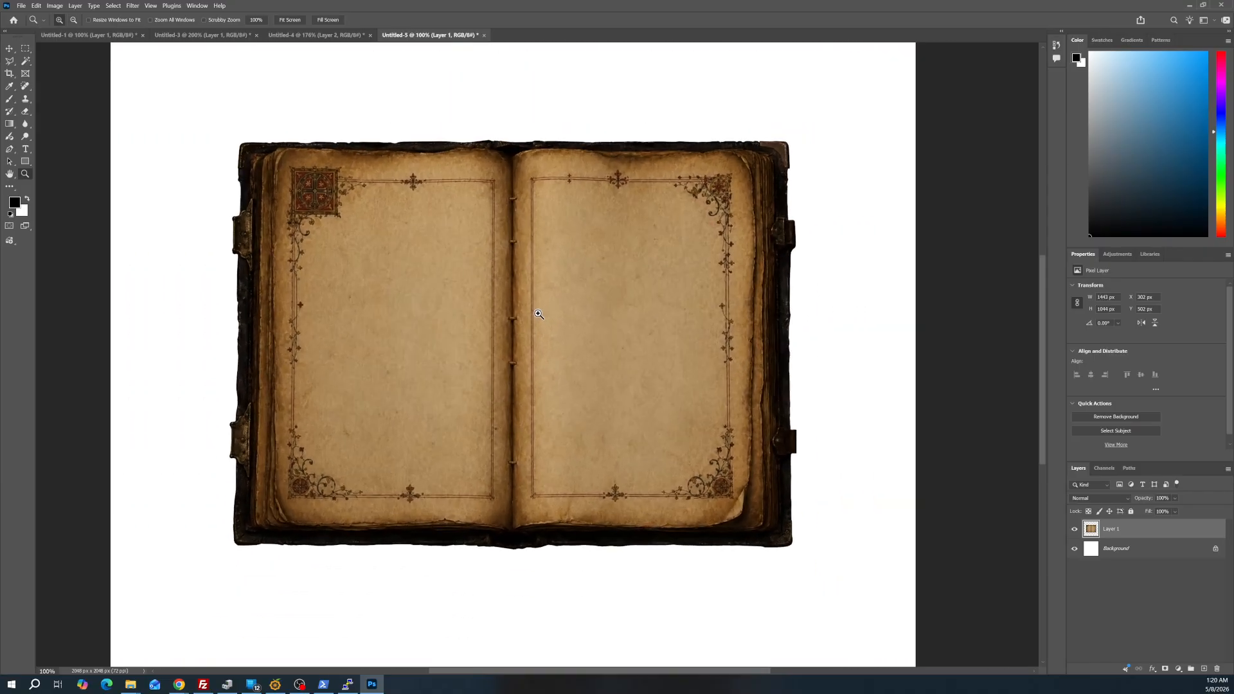
scroll(551, 371, down, 4)
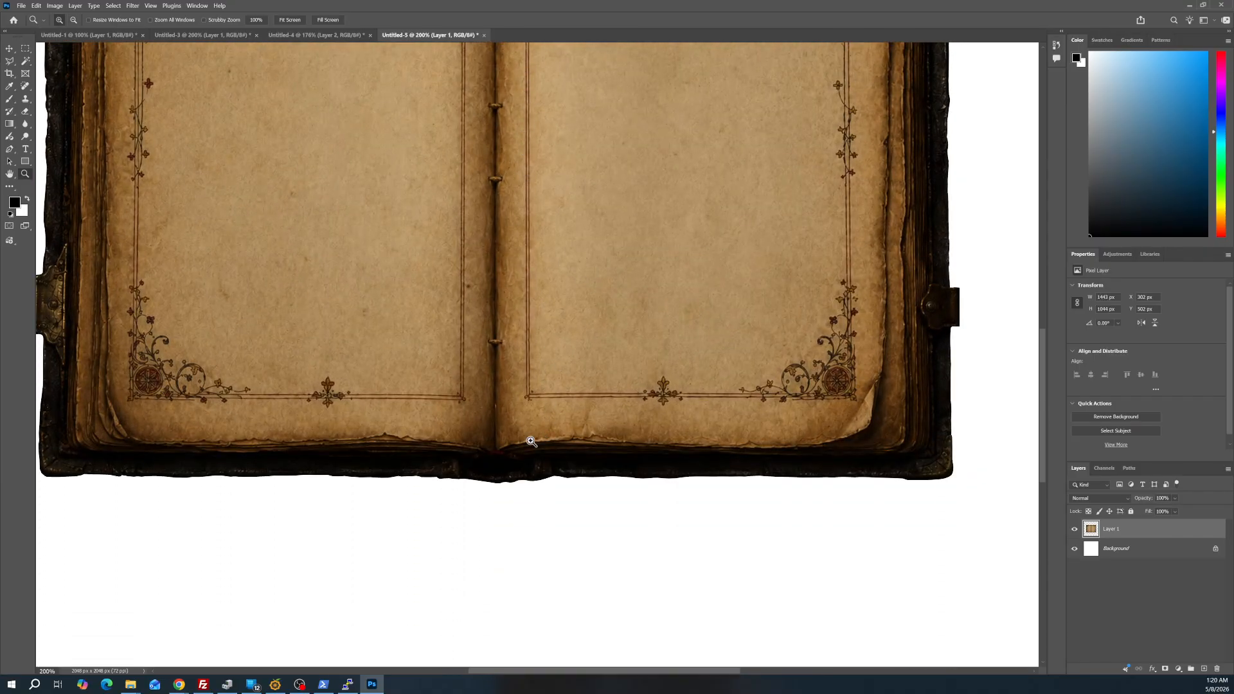
click(423, 483)
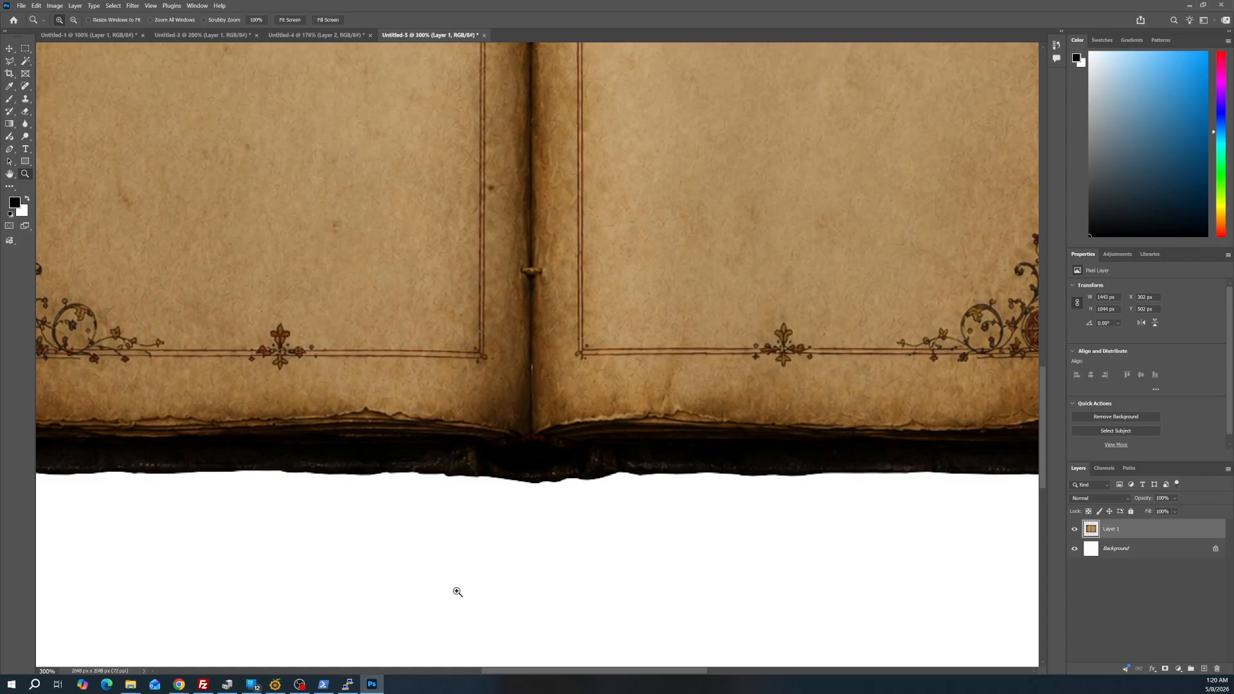
drag(518, 673, 432, 648)
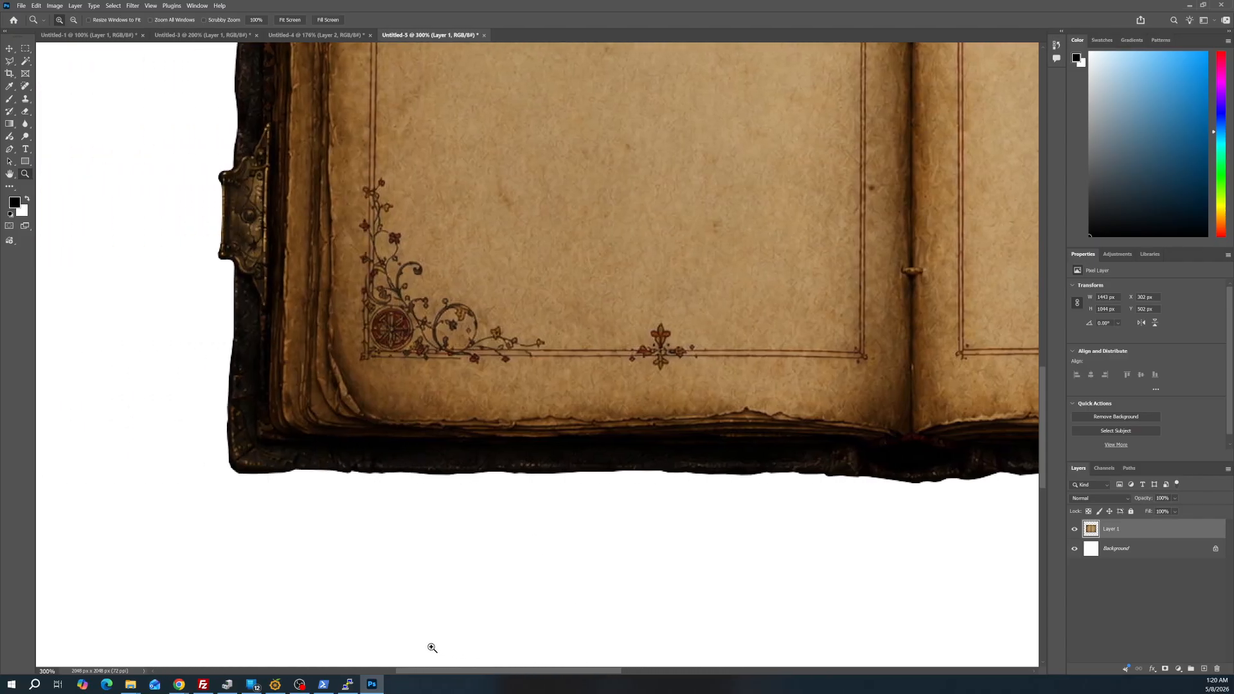
click(279, 464)
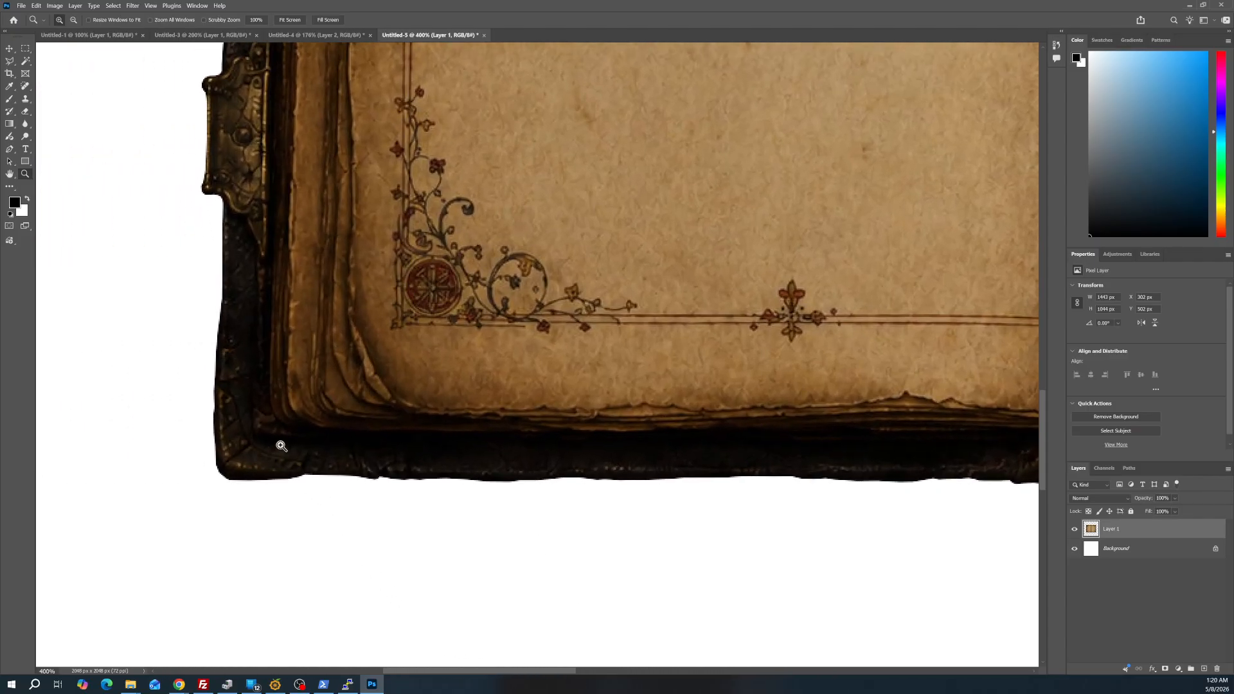
click(326, 454)
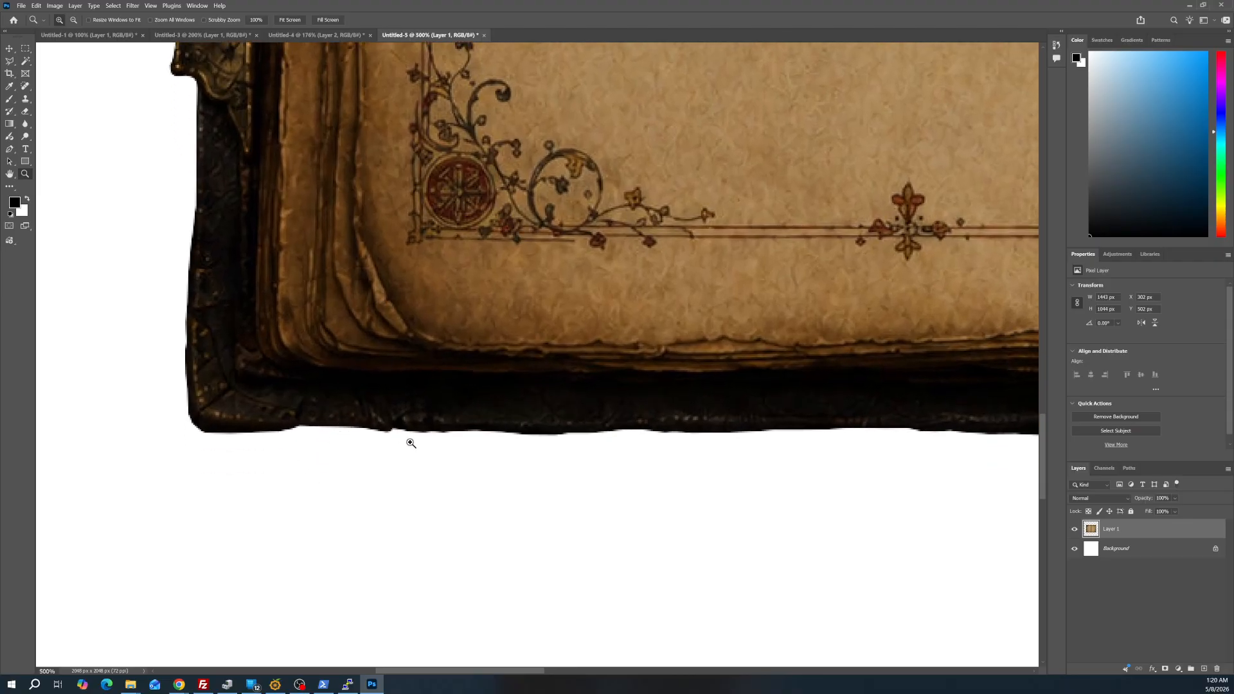
alt+click(347, 431)
alt+click(377, 433)
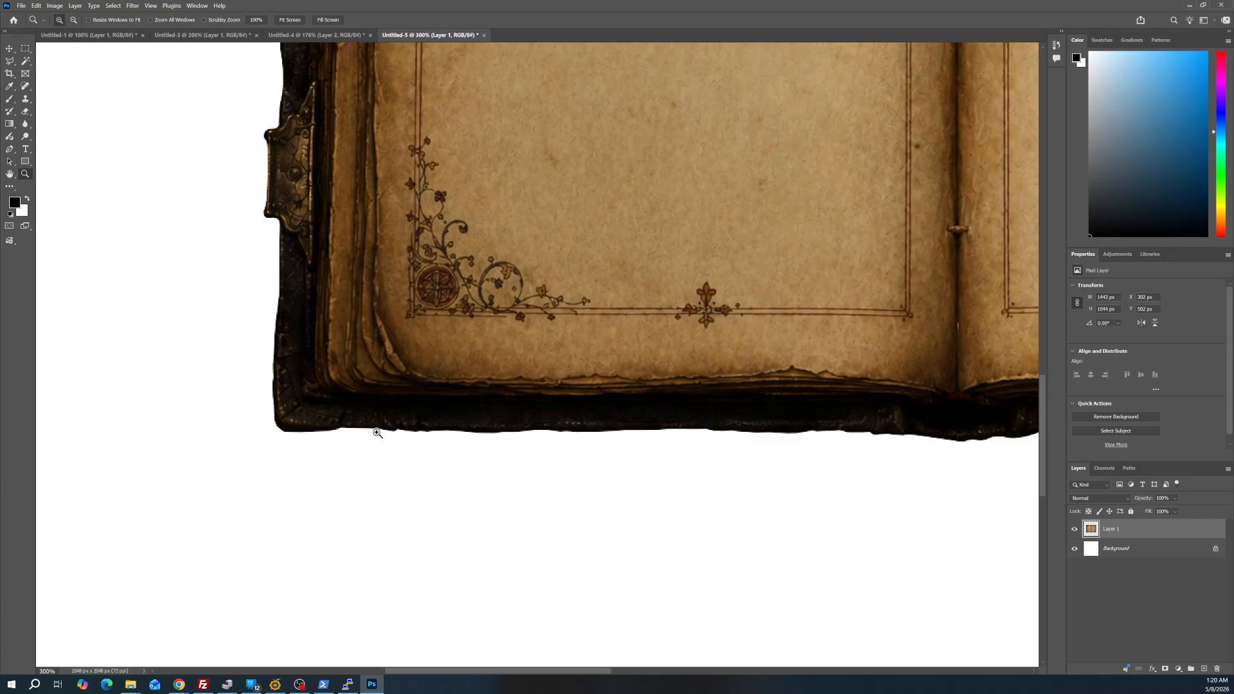
Compare the selection outline along the lower left cover edge in Untitled-4 with the cutout in Untitled-5
click(310, 35)
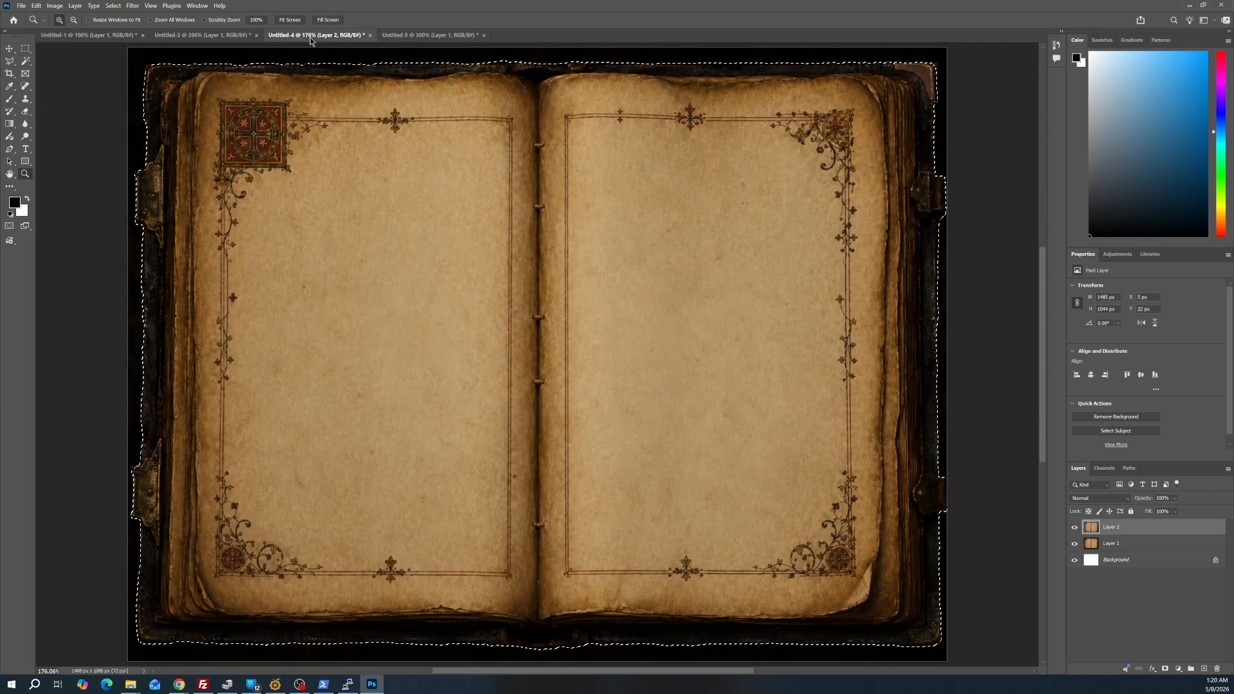
click(196, 647)
click(188, 603)
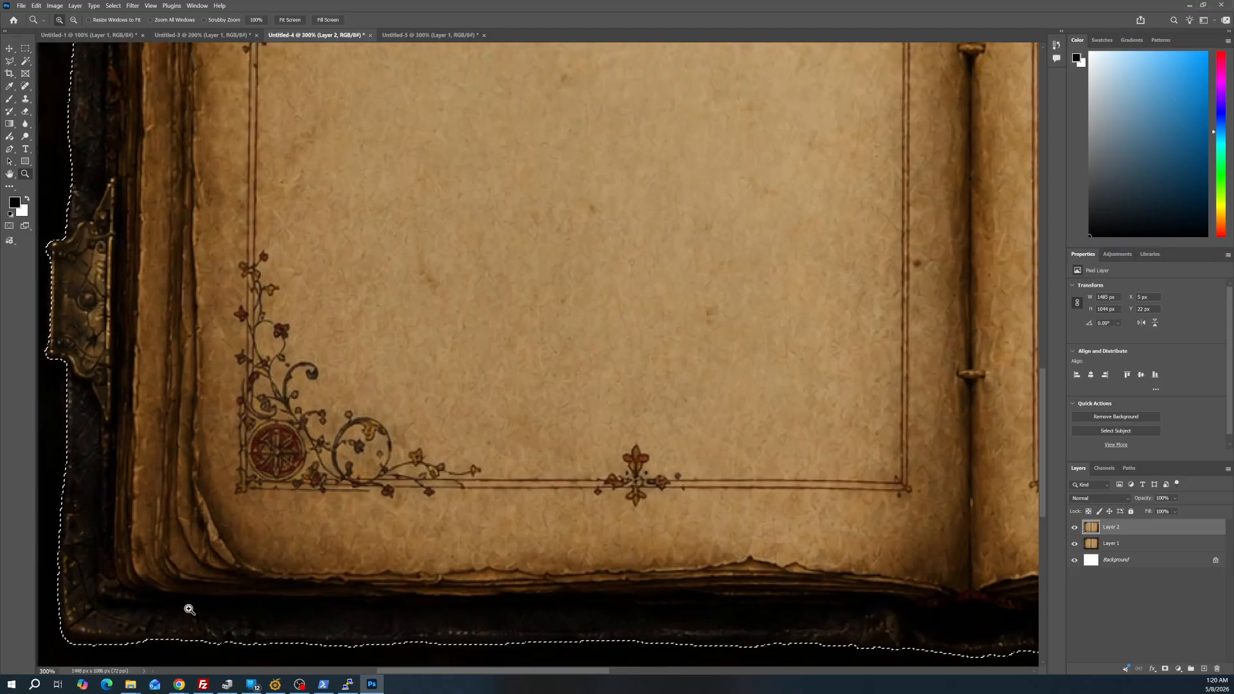
click(133, 639)
click(165, 587)
click(172, 580)
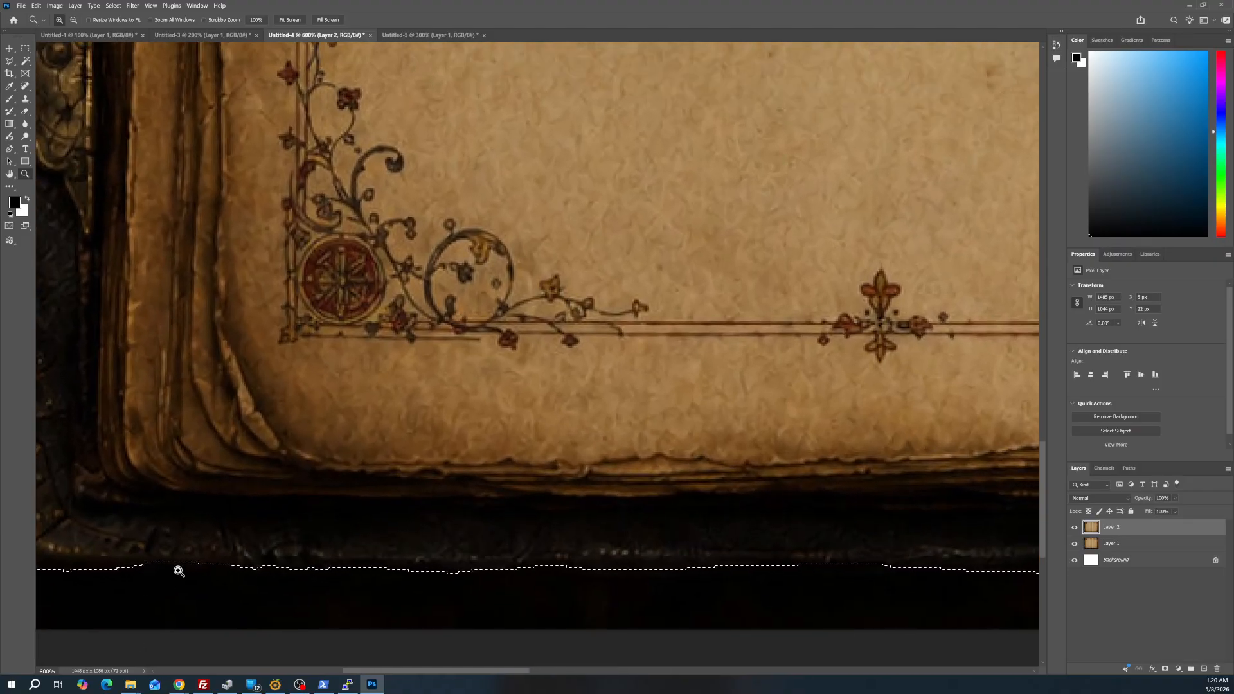
click(401, 36)
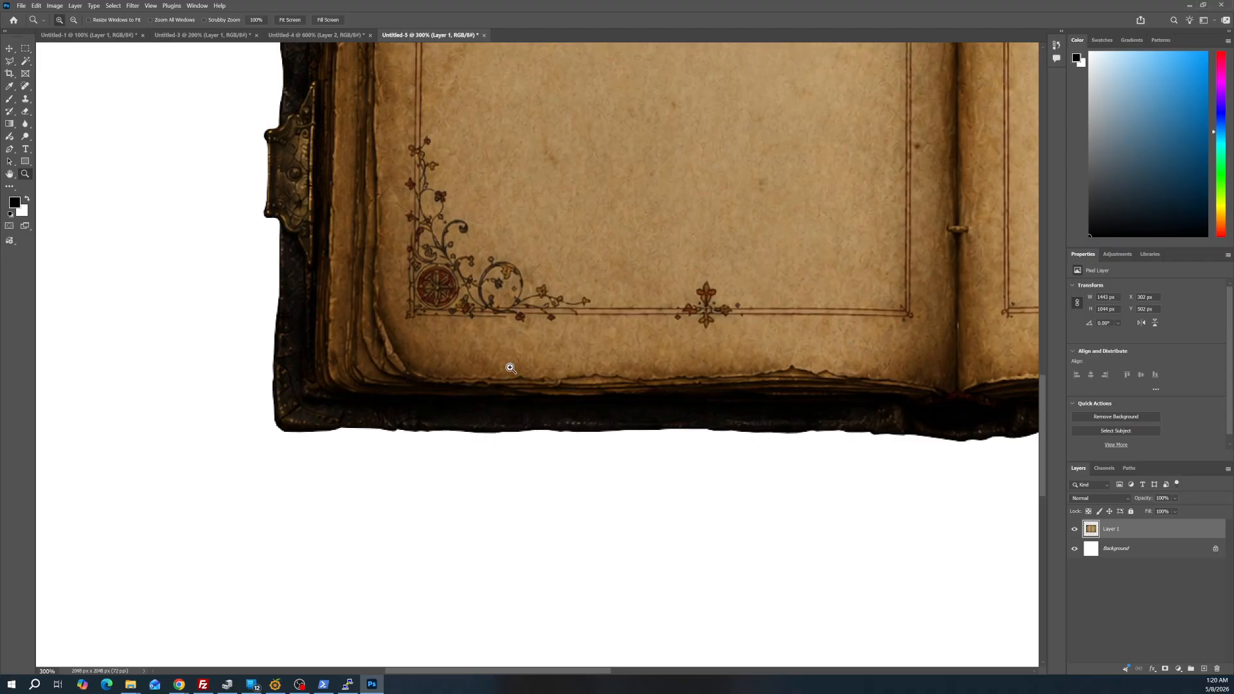
In Untitled-4, subtract a Polygonal Lasso area over the bottom cover edge, from the lower left corner to just before the left page's bottom fleur ornament
click(310, 37)
scroll(212, 389, down, 3)
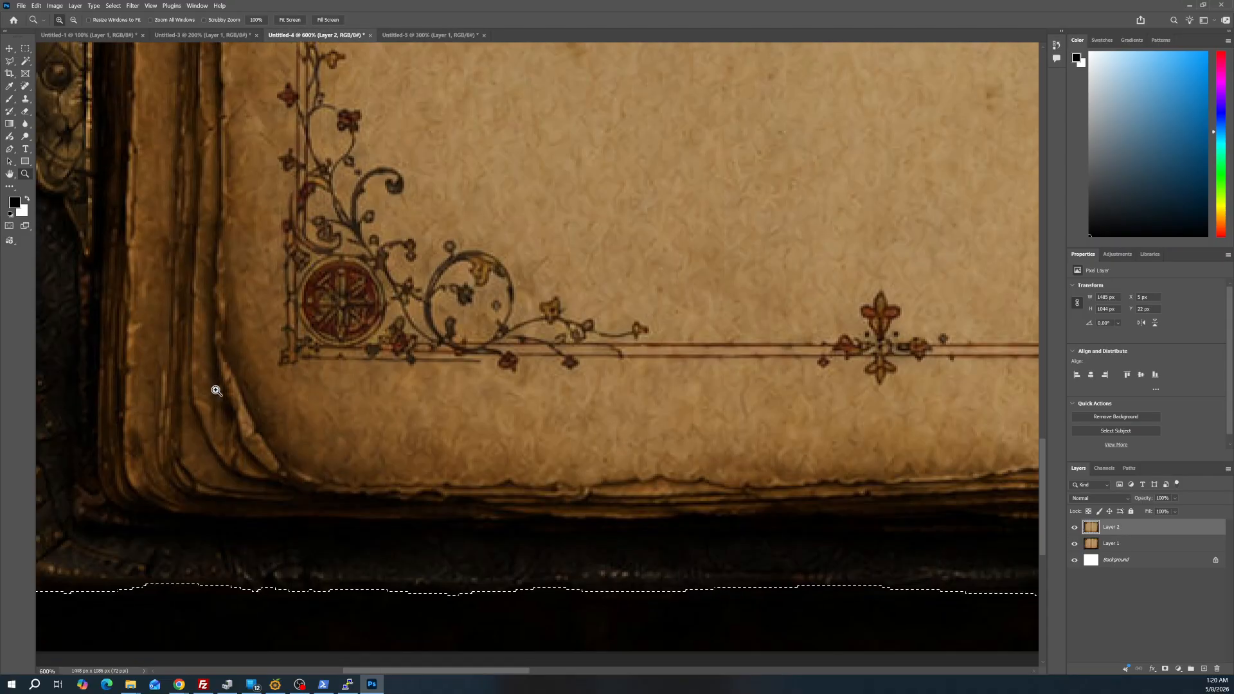
drag(464, 671, 443, 671)
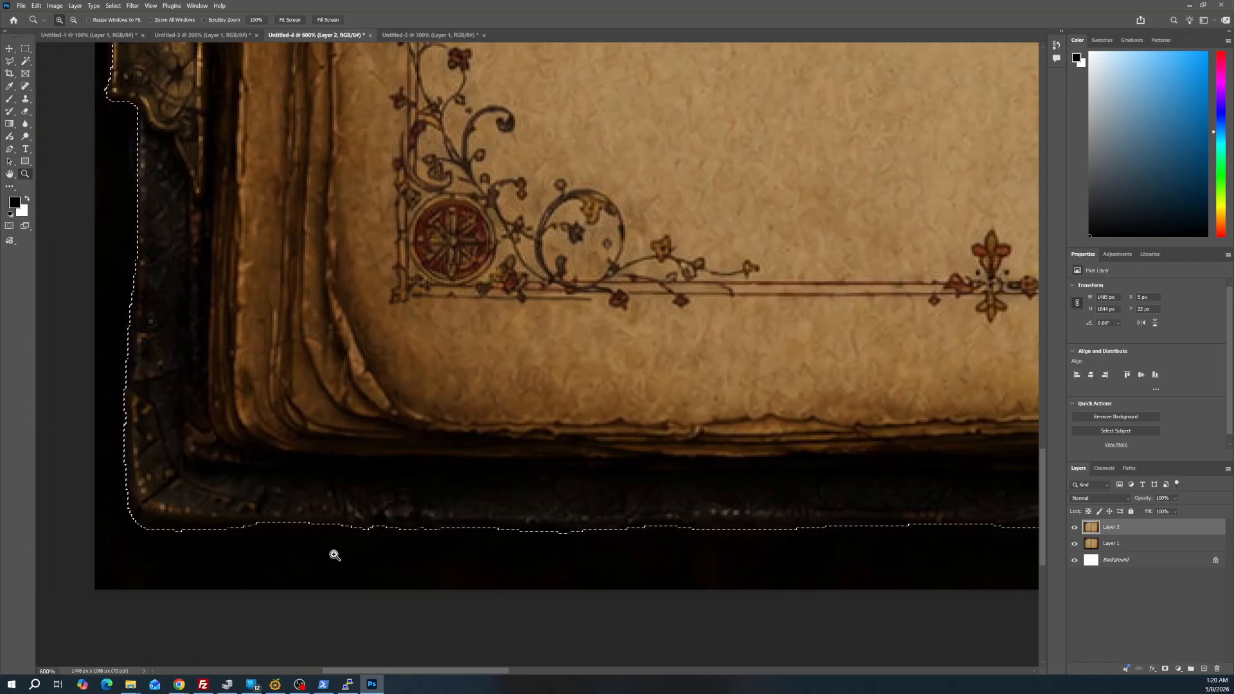
click(9, 60)
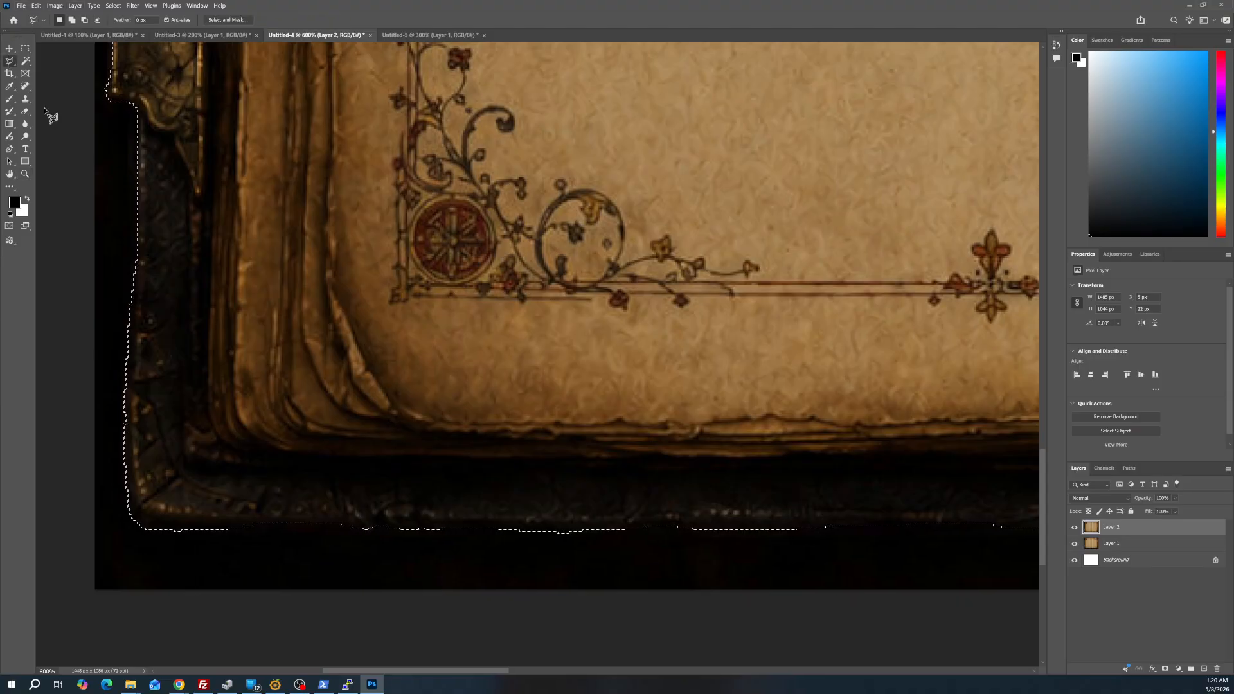
alt+click(160, 545)
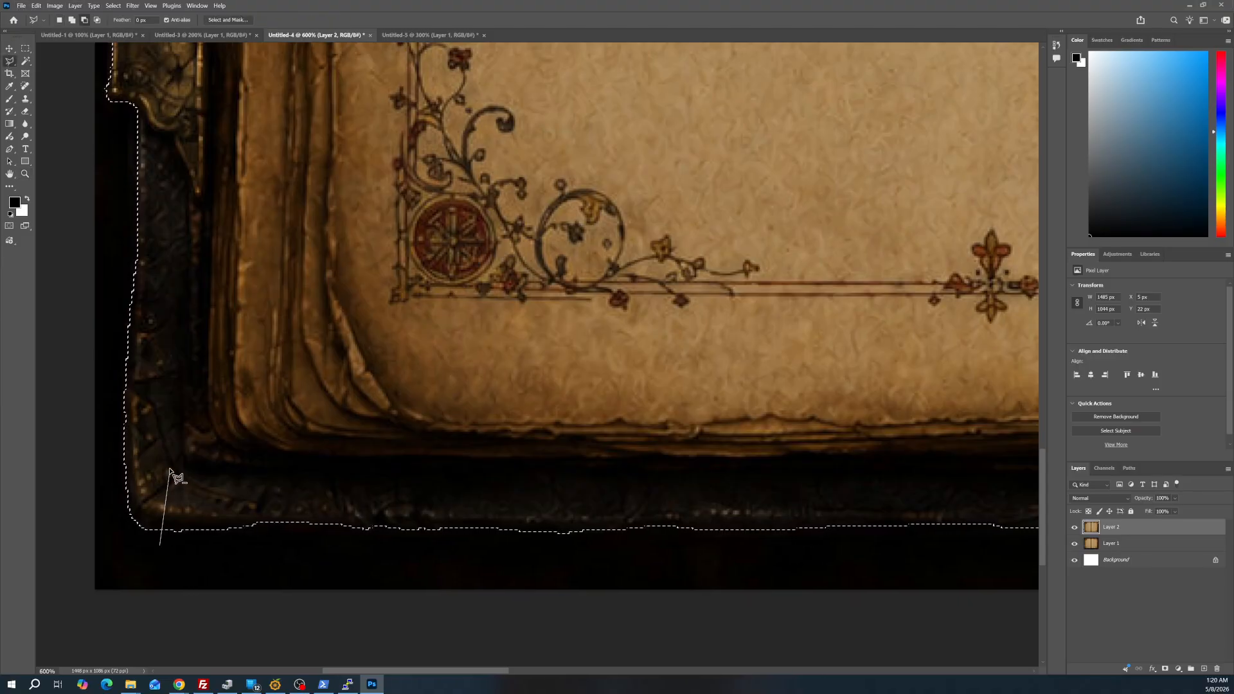
click(169, 469)
click(286, 426)
click(437, 419)
click(581, 426)
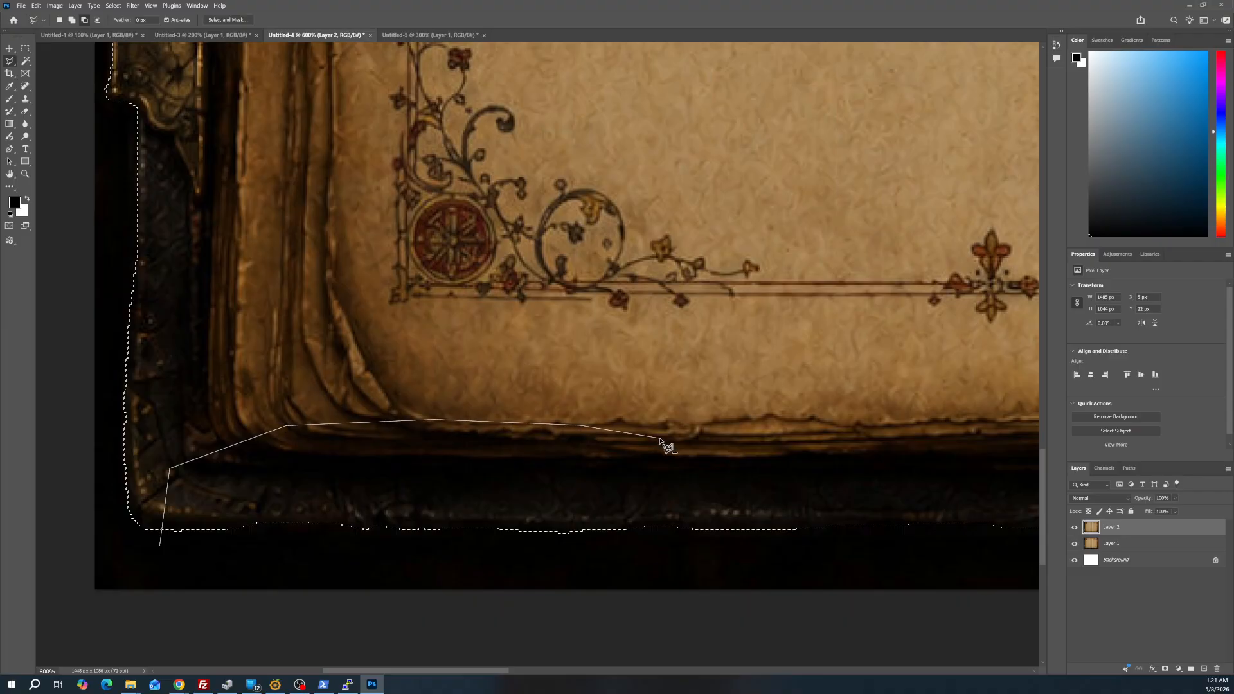
click(659, 439)
click(718, 463)
click(795, 565)
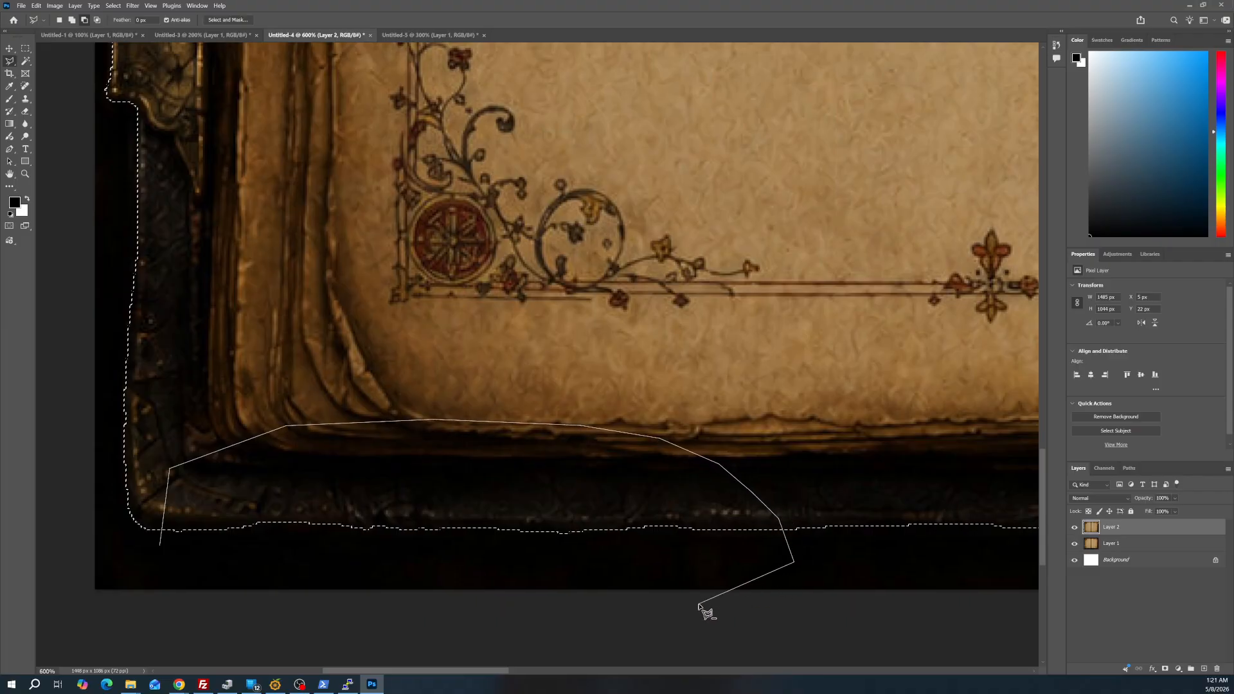
click(705, 604)
double_click(187, 606)
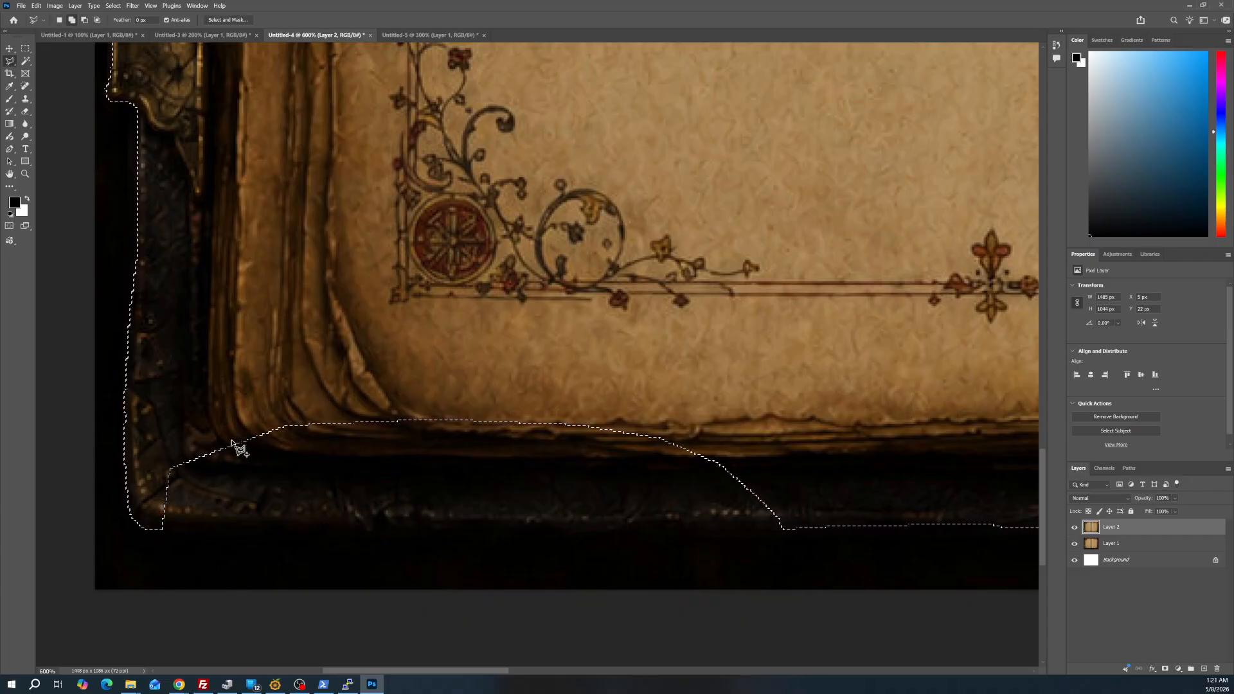
Add the removed bottom cover area back to the selection with a Polygonal Lasso outline that closely follows the cover's lower edge
shift+click(157, 433)
click(152, 524)
drag(347, 528, 369, 527)
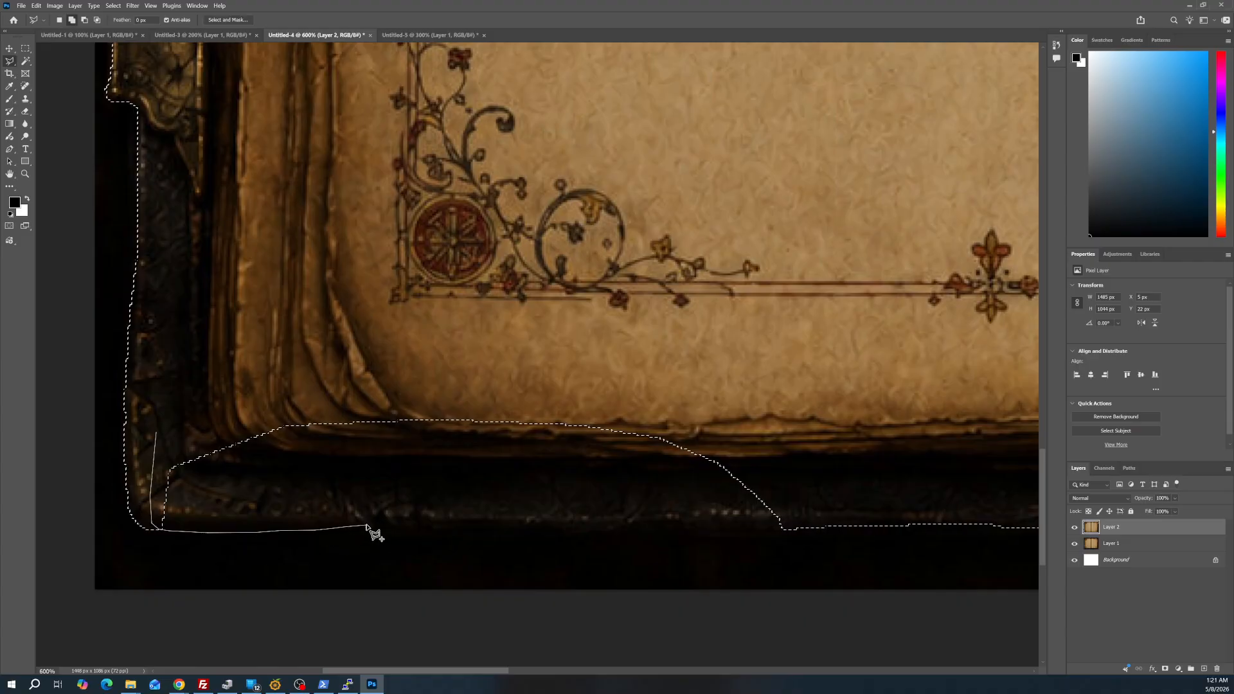
drag(378, 529, 561, 533)
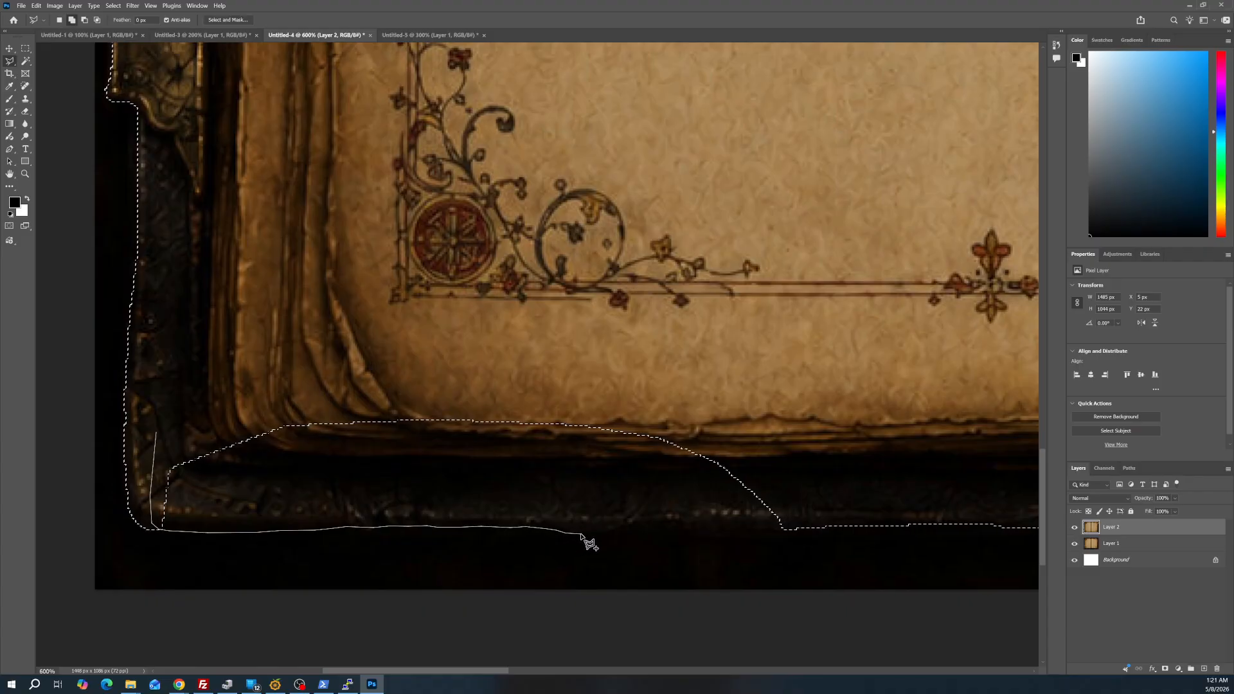
drag(580, 534, 786, 531)
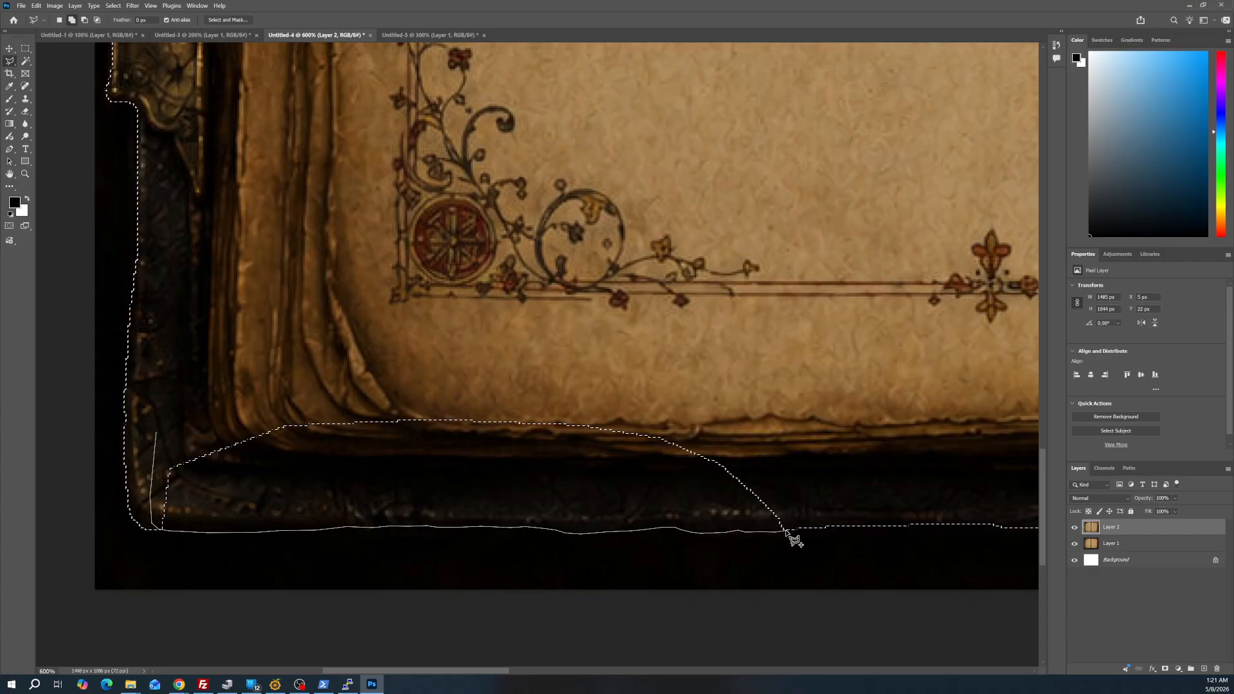
alt+click(792, 410)
double_click(307, 207)
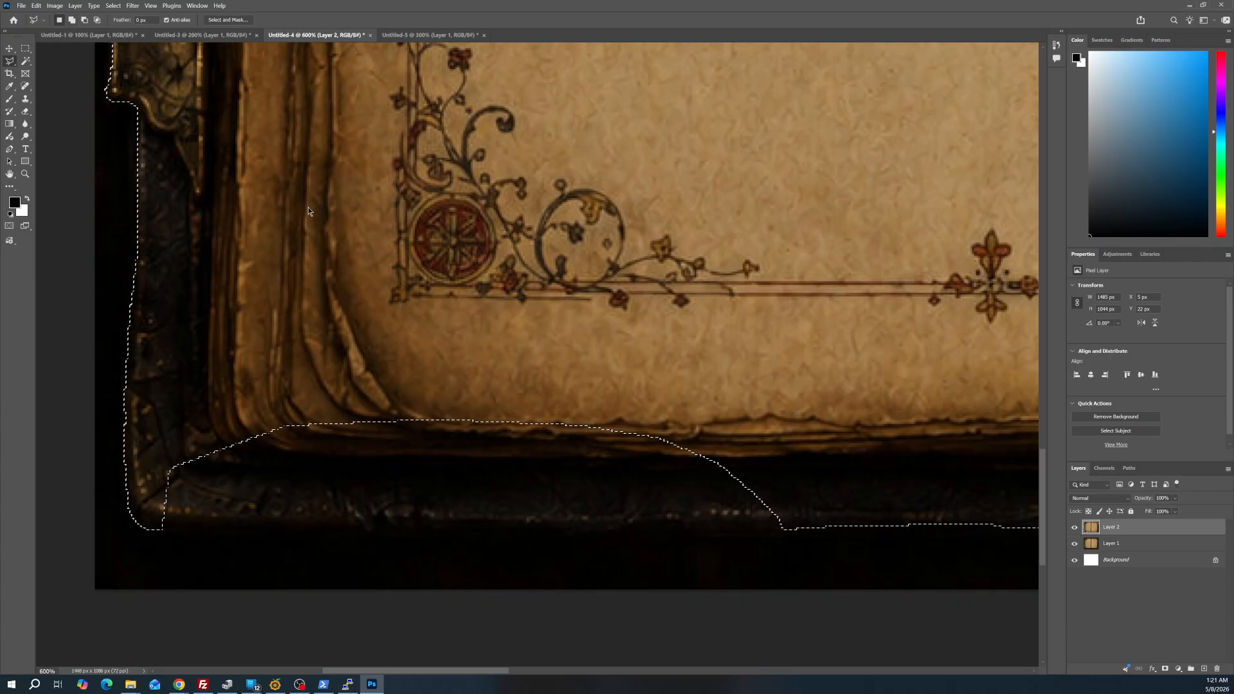
Copy the book with the corrected selection and paste it as a second layer into Untitled-5
click(25, 173)
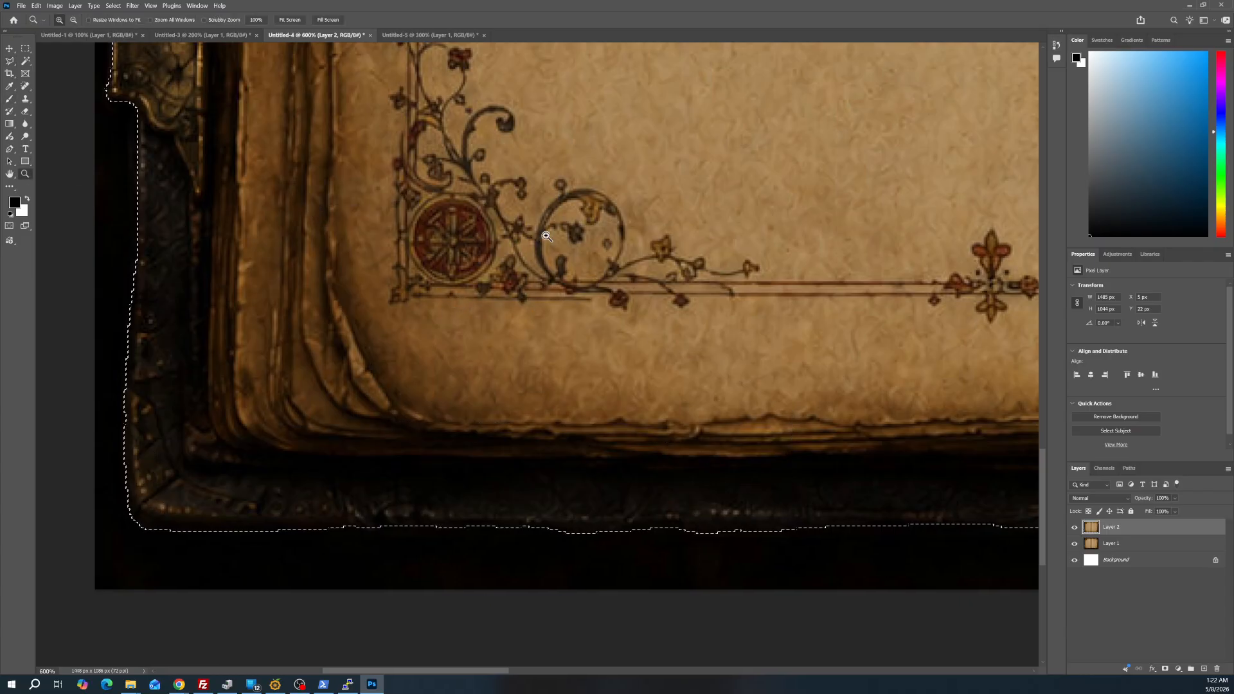
right_click(542, 231)
click(563, 236)
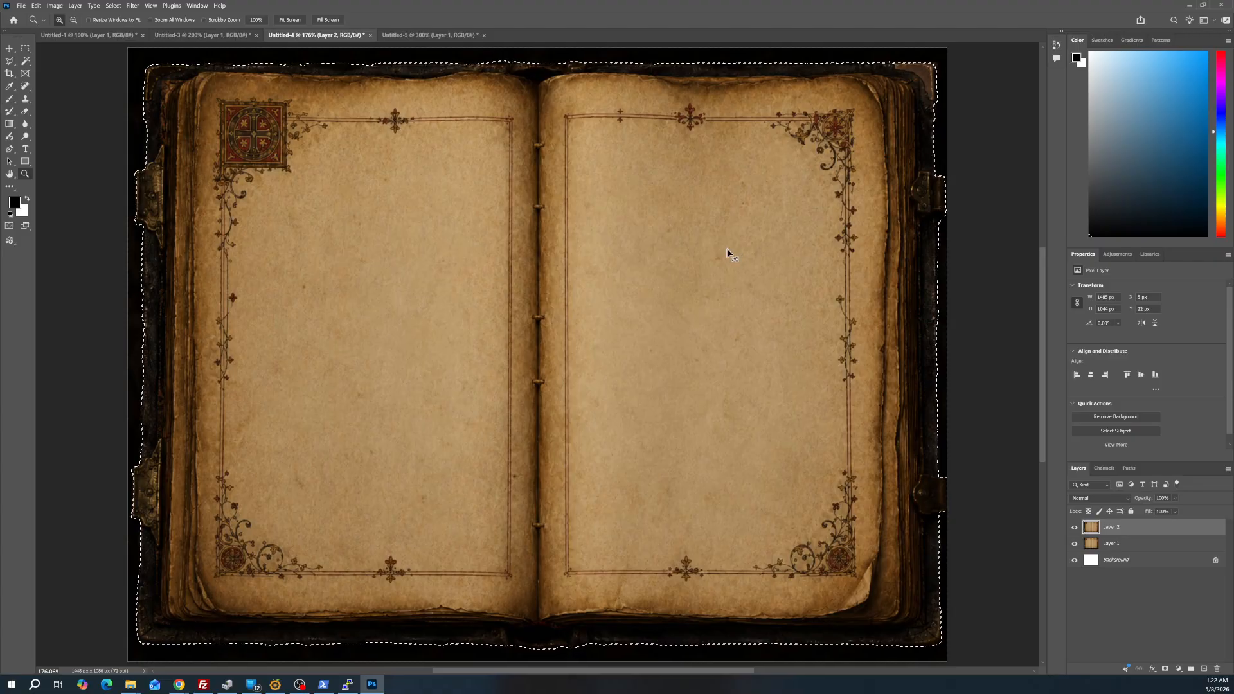
key(ctrl+Tab)
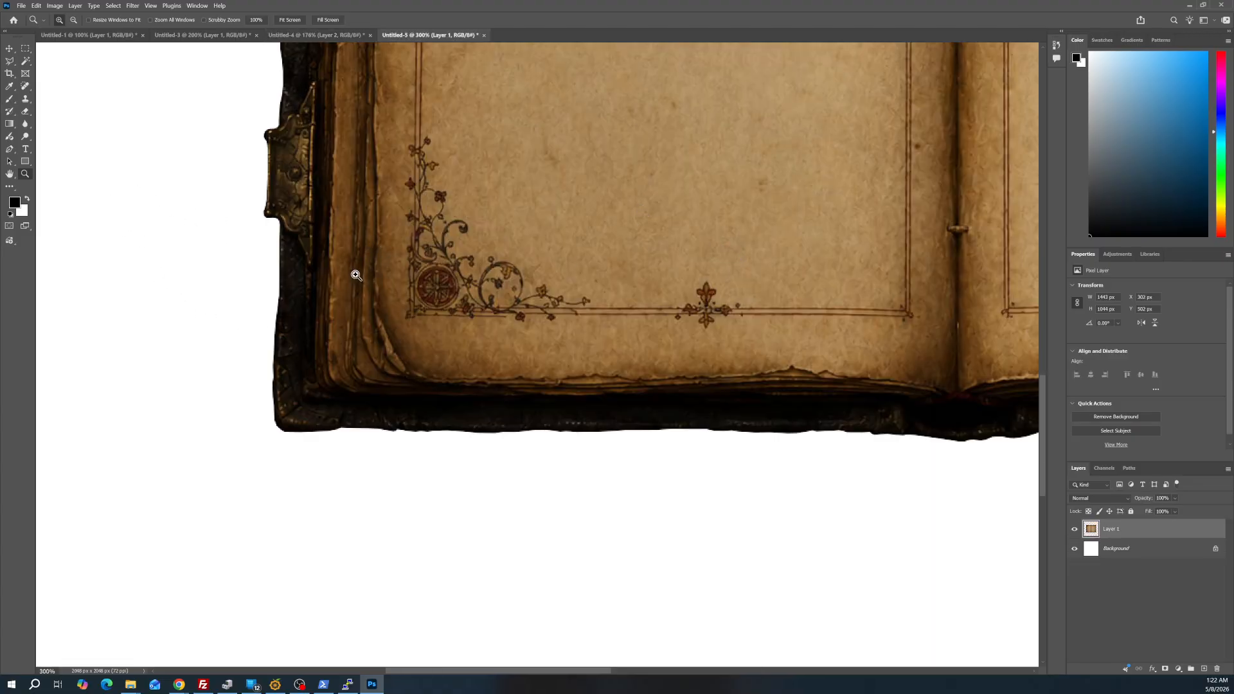
key(ctrl+0)
key(ctrl+v)
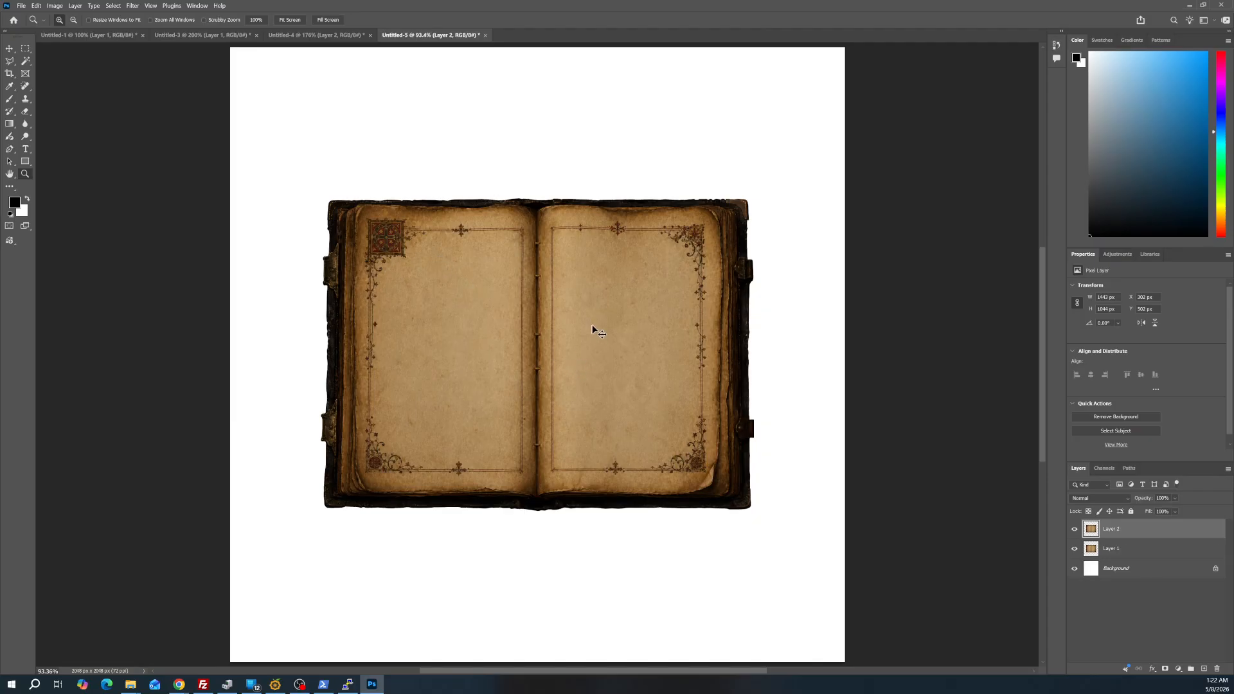
Move the newly pasted book down and the earlier book on Layer 1 up so the two cutouts no longer overlap
drag(594, 298, 605, 441)
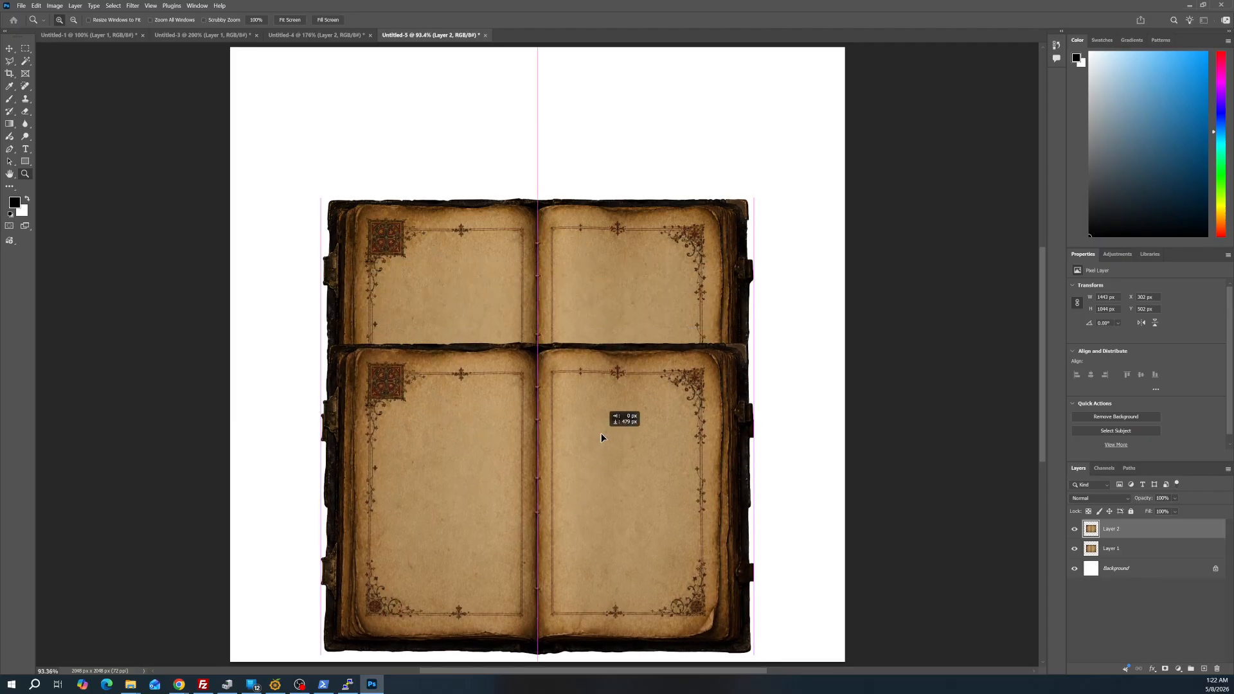
click(1110, 549)
drag(672, 494, 652, 297)
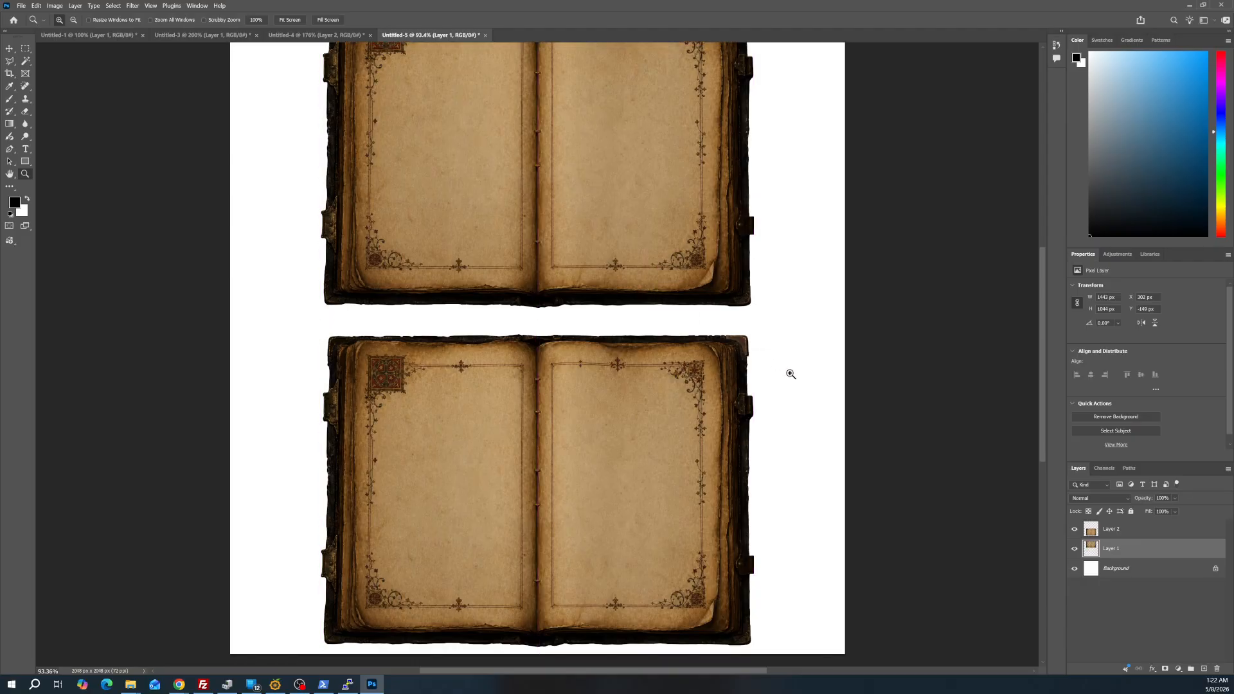
In Untitled-4, subtract a rectangular area from the selection over the bottom cover edge, just left of the book's spine
scroll(790, 374, down, 1)
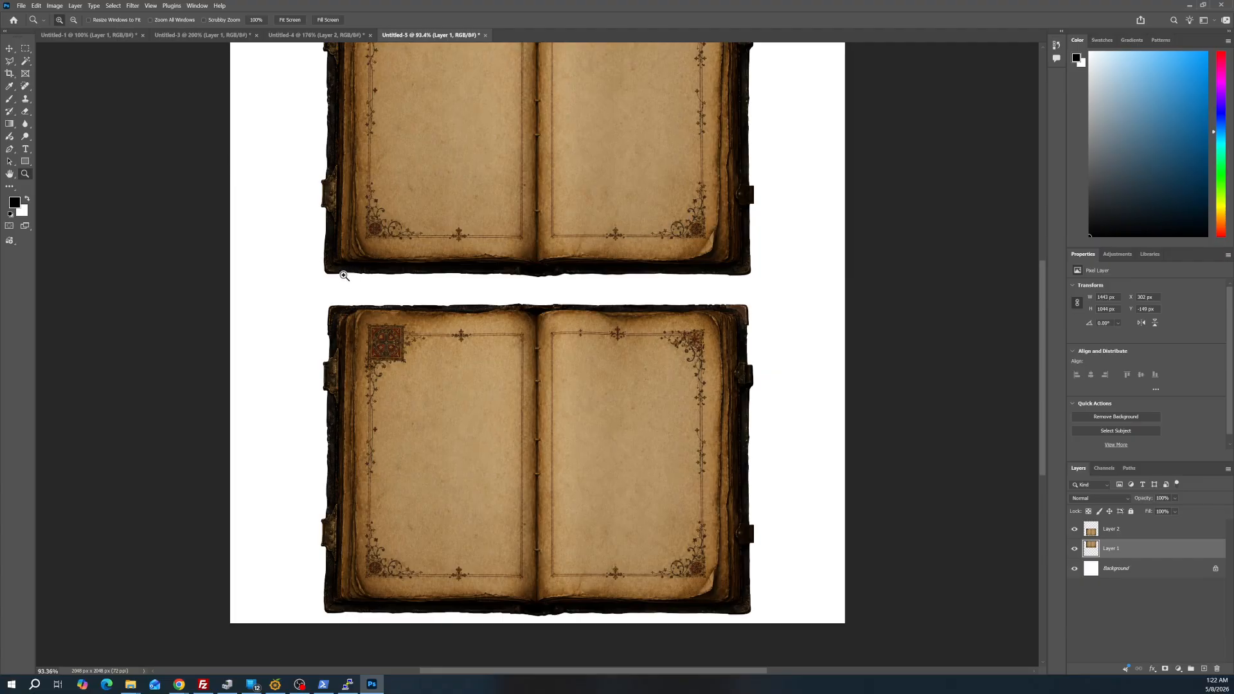
scroll(598, 587, down, 2)
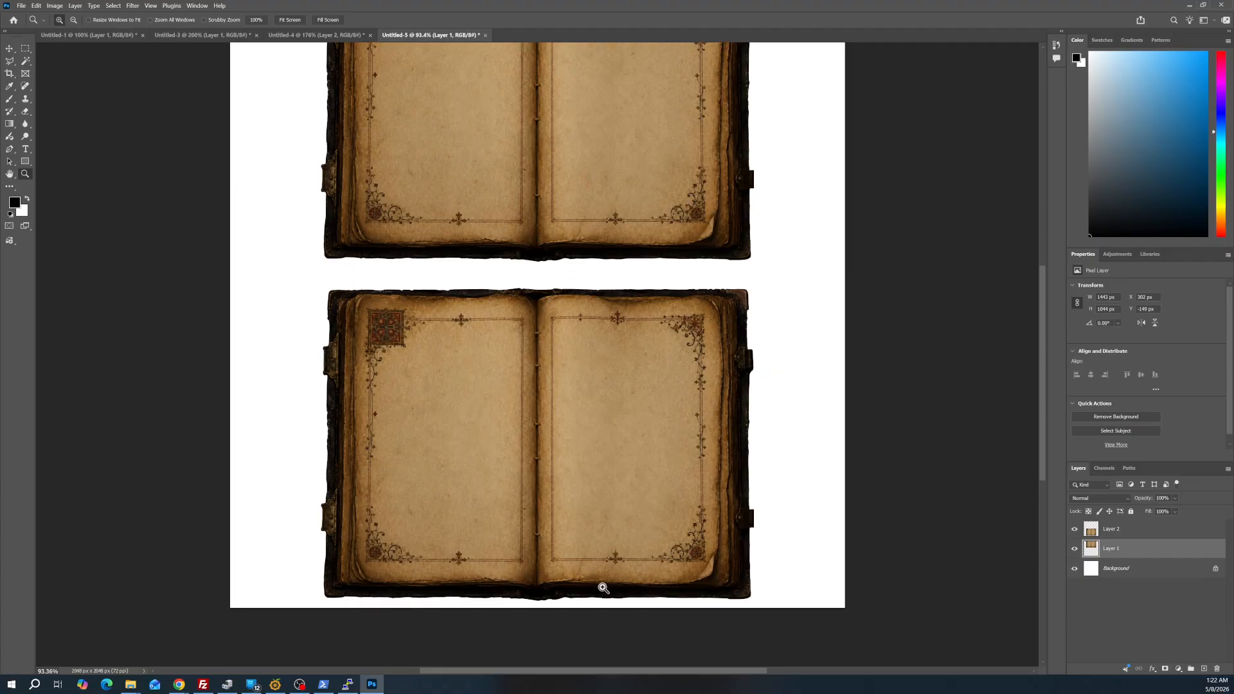
click(559, 587)
click(561, 587)
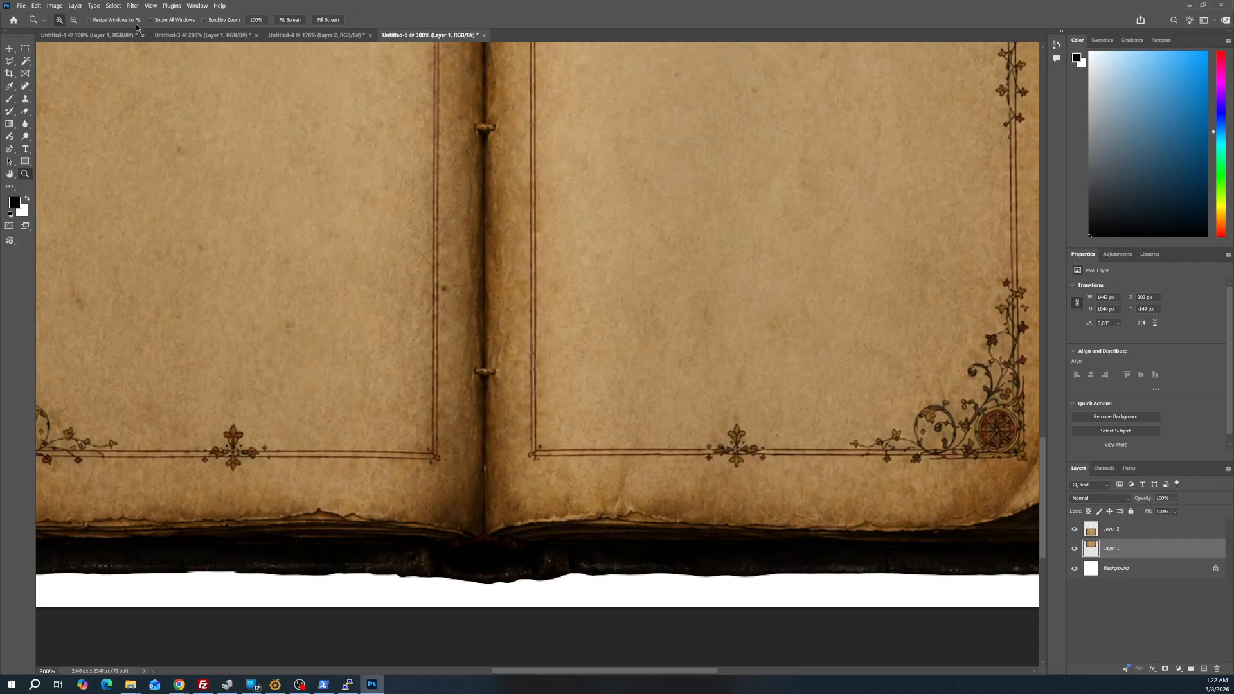
click(283, 35)
scroll(484, 580, down, 2)
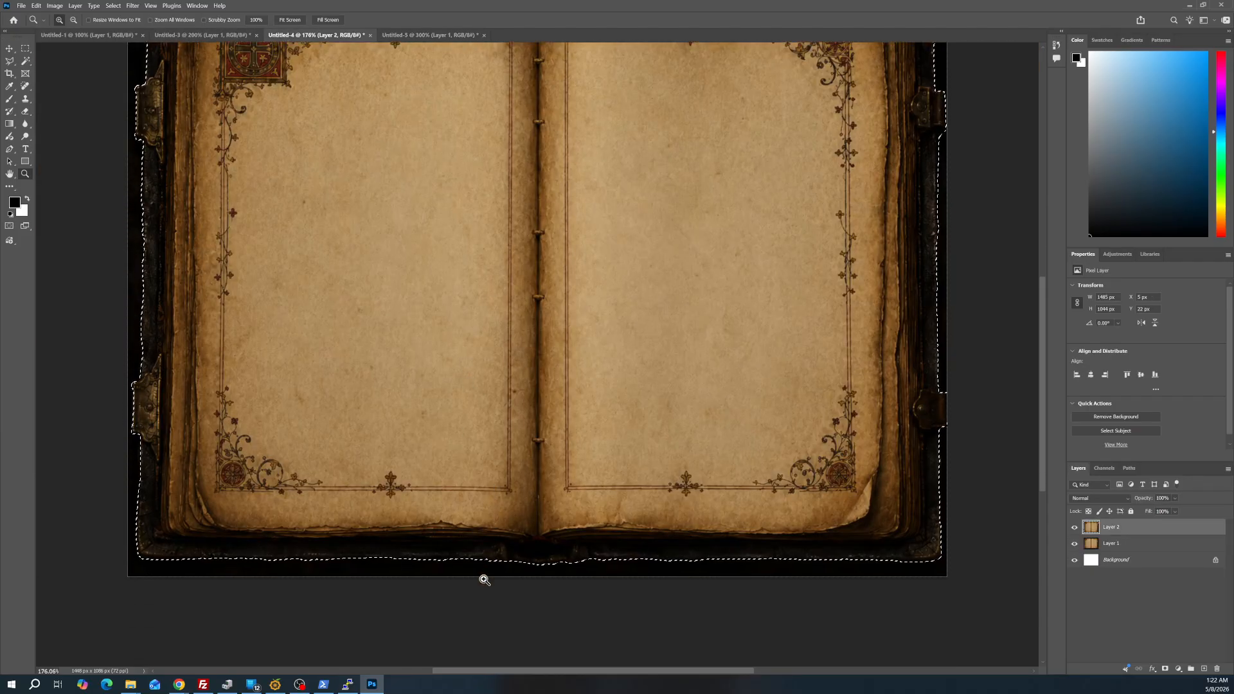
drag(484, 579, 483, 527)
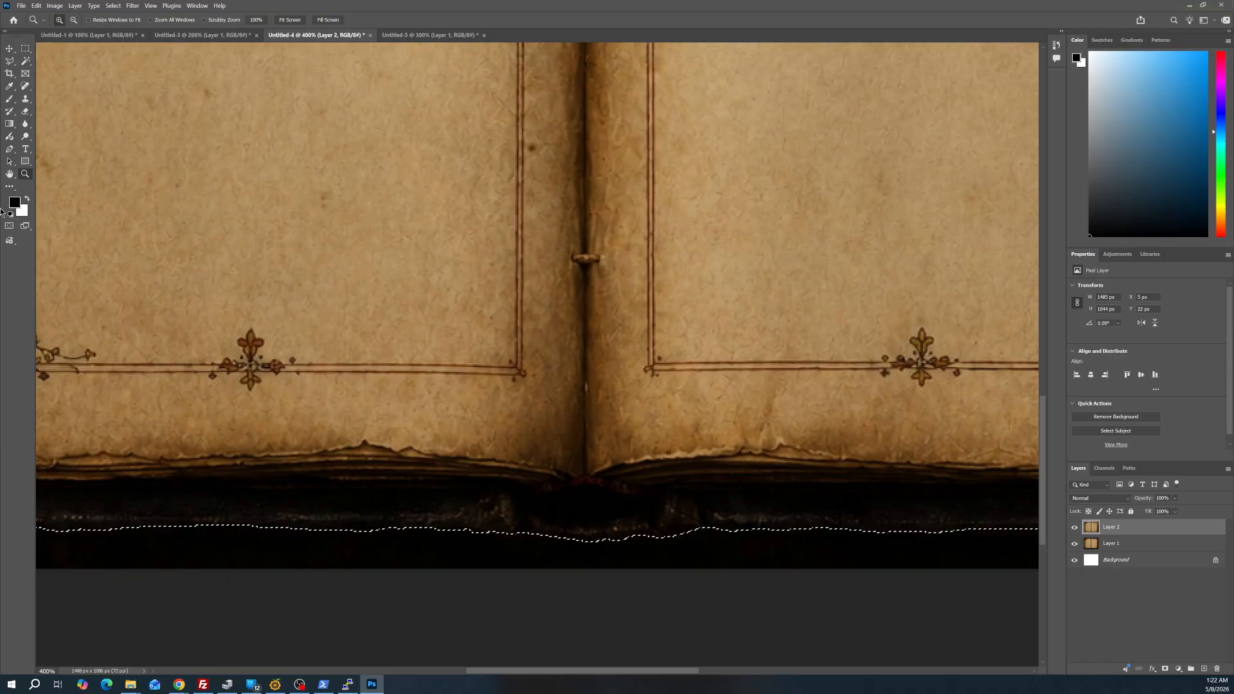
click(25, 48)
drag(361, 490, 565, 572)
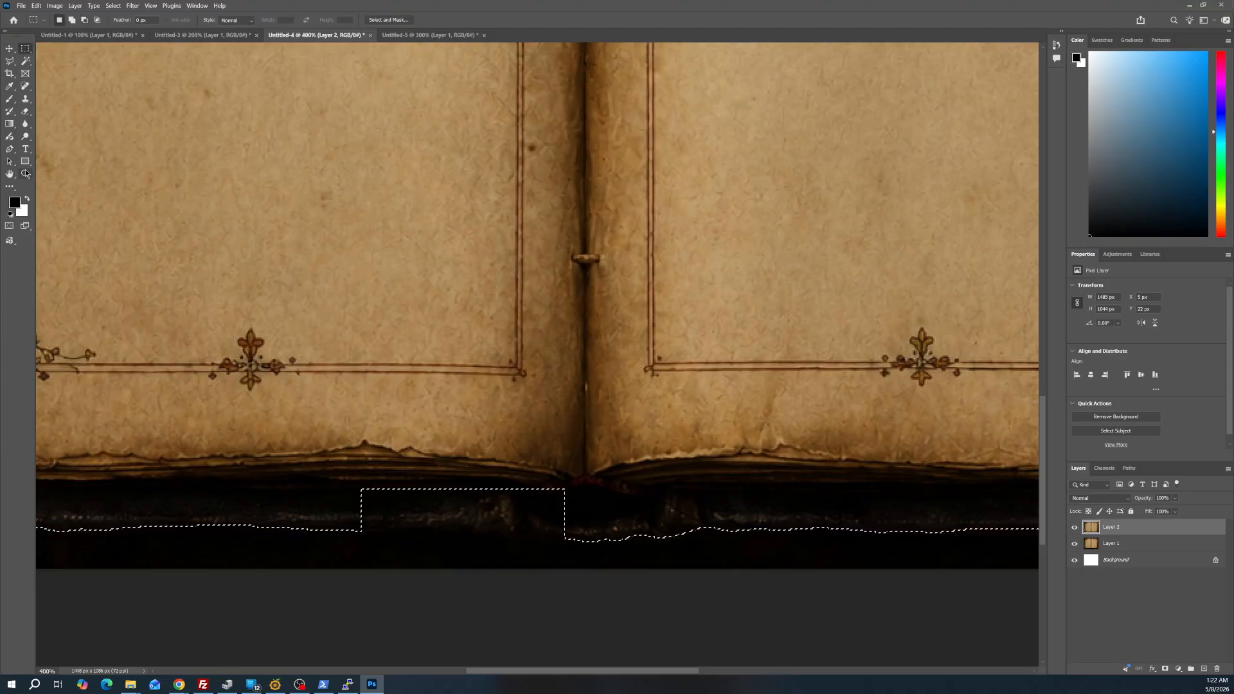
Add the removed rectangle's cover area back with a Polygonal Lasso outline that follows the lower cover edge up to the spine
click(26, 173)
drag(358, 512, 399, 518)
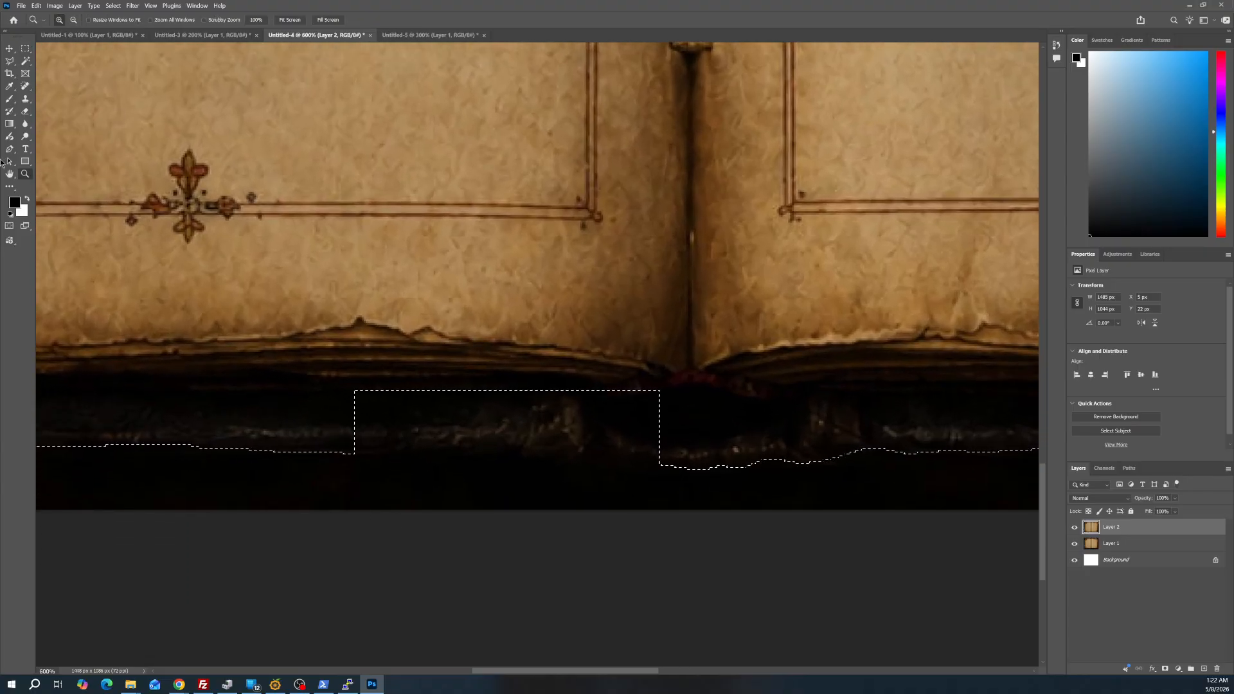
click(10, 60)
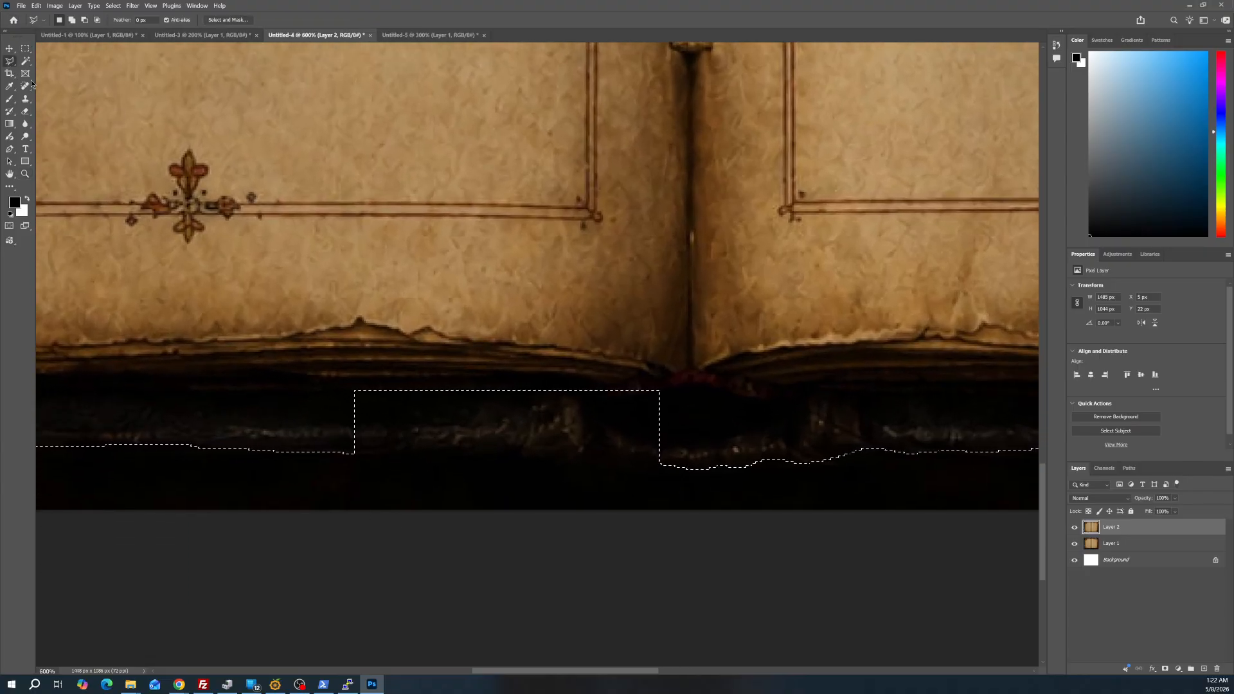
click(312, 420)
mouse_move(355, 454)
mouse_down()
mouse_move(627, 453)
mouse_move(669, 469)
mouse_move(752, 352)
mouse_move(444, 177)
mouse_move(4, 172)
mouse_up()
Replace the Layer 1 book in Untitled-5 with a newly pasted cutout from Untitled-4, placed above the other book
click(26, 174)
right_click(386, 164)
click(412, 168)
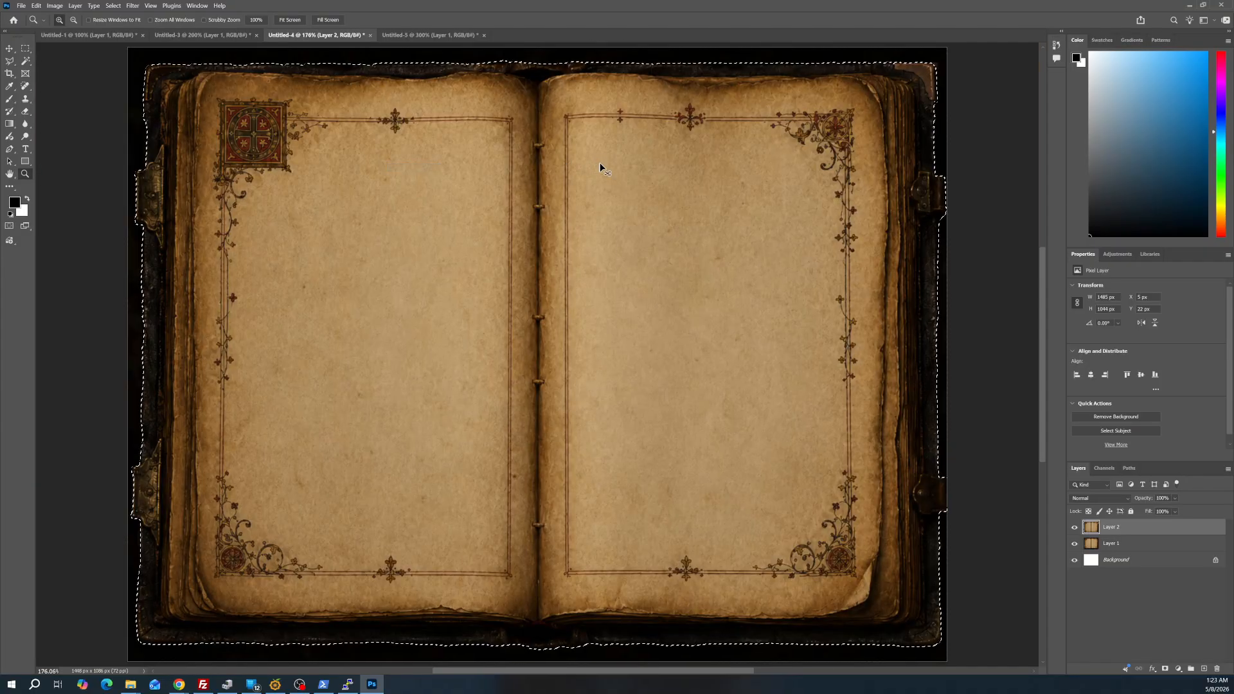
key(ctrl+Tab)
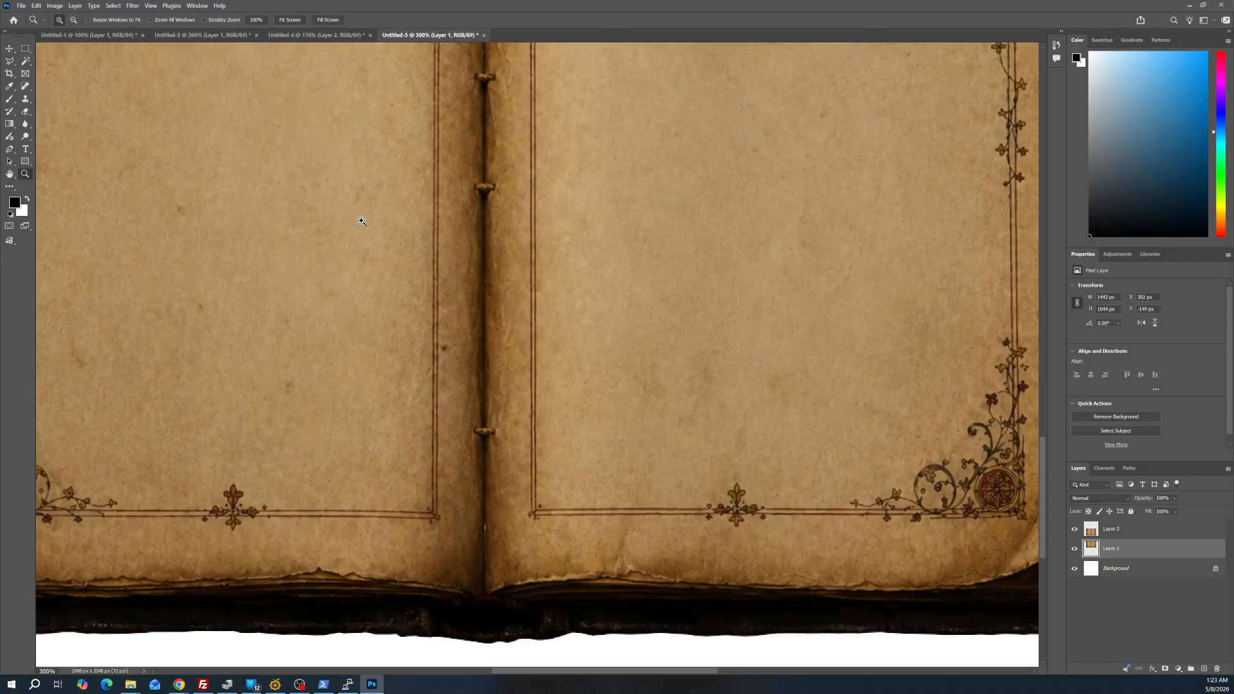
right_click(410, 230)
click(434, 235)
scroll(527, 266, down, 2)
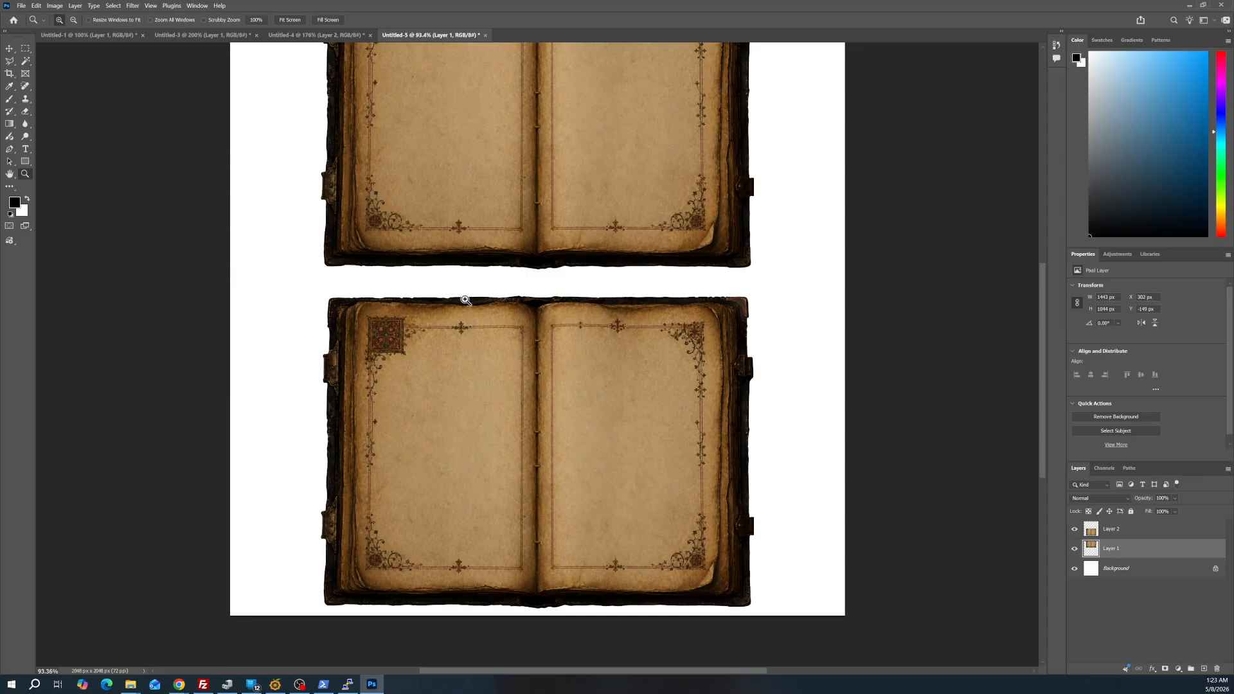
key(Delete)
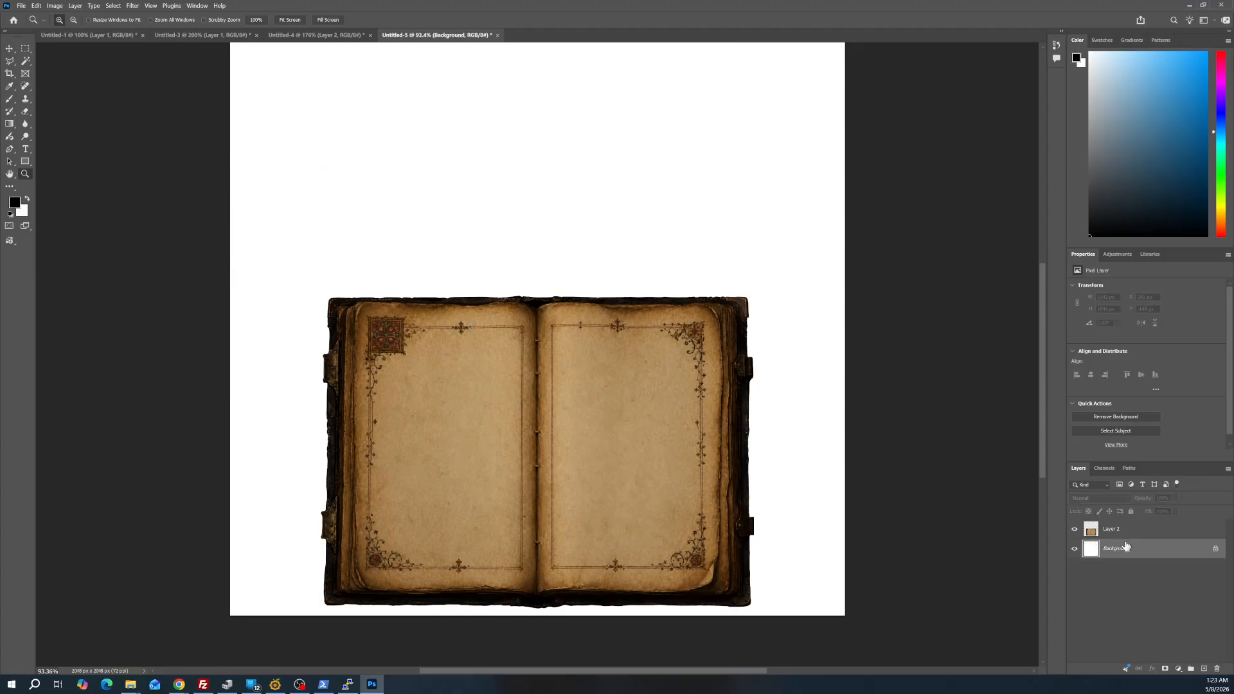
key(ctrl+v)
drag(578, 341, 615, 145)
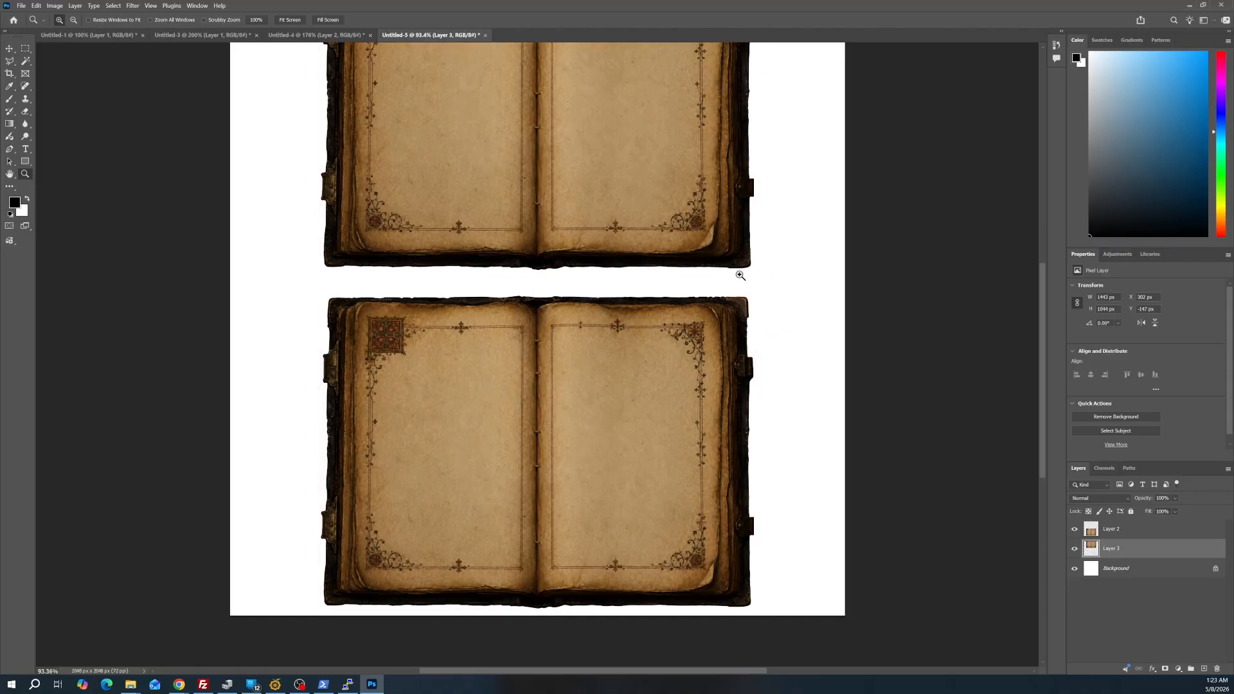
Hide Layer 3 and move the Layer 2 book up to about the middle of the canvas
alt+click(479, 274)
alt+click(509, 255)
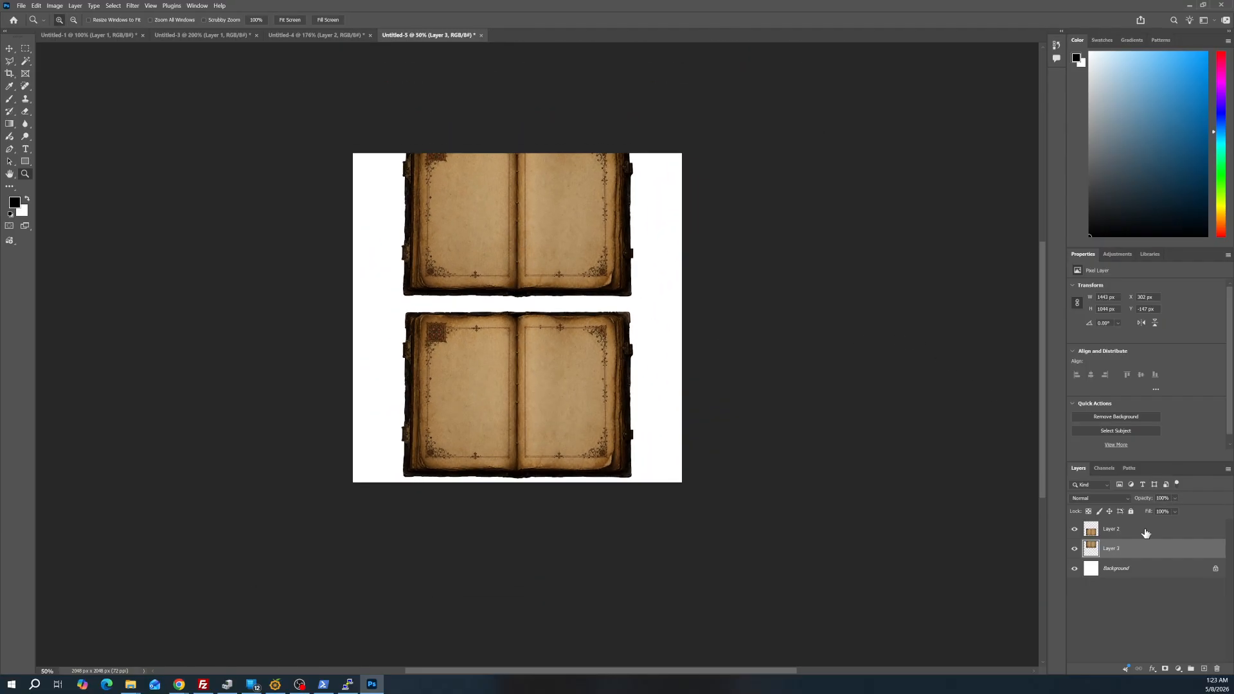
click(1075, 529)
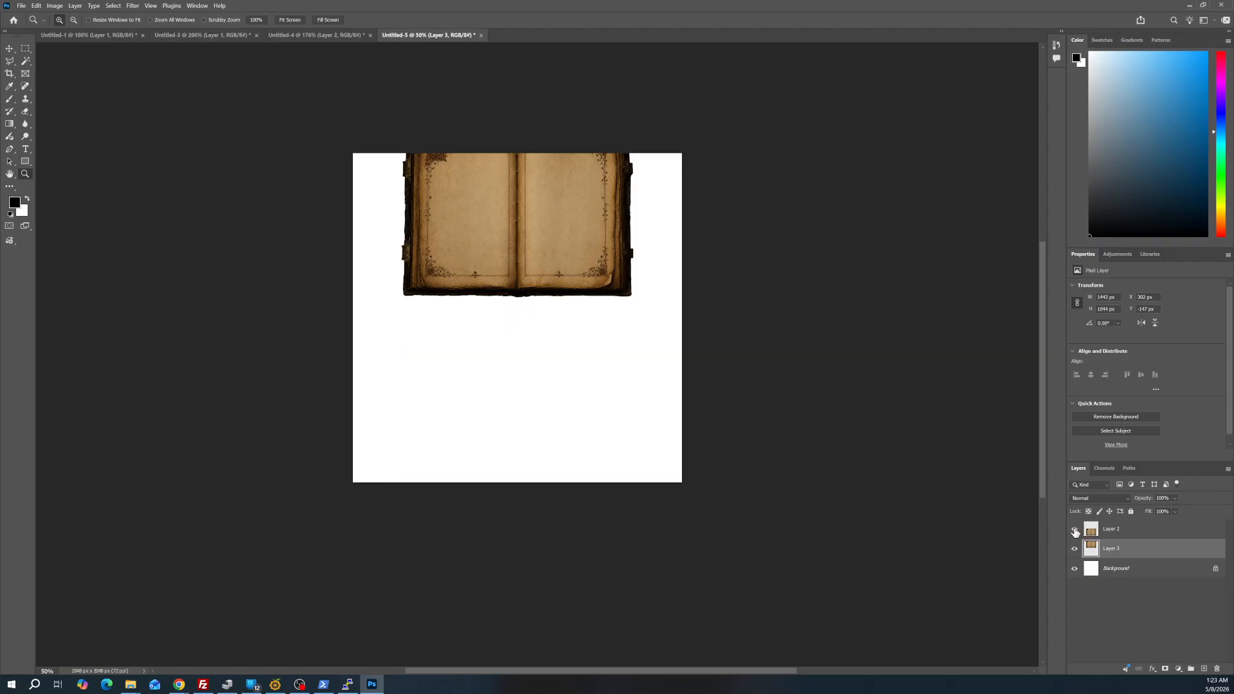
click(1074, 529)
click(1075, 549)
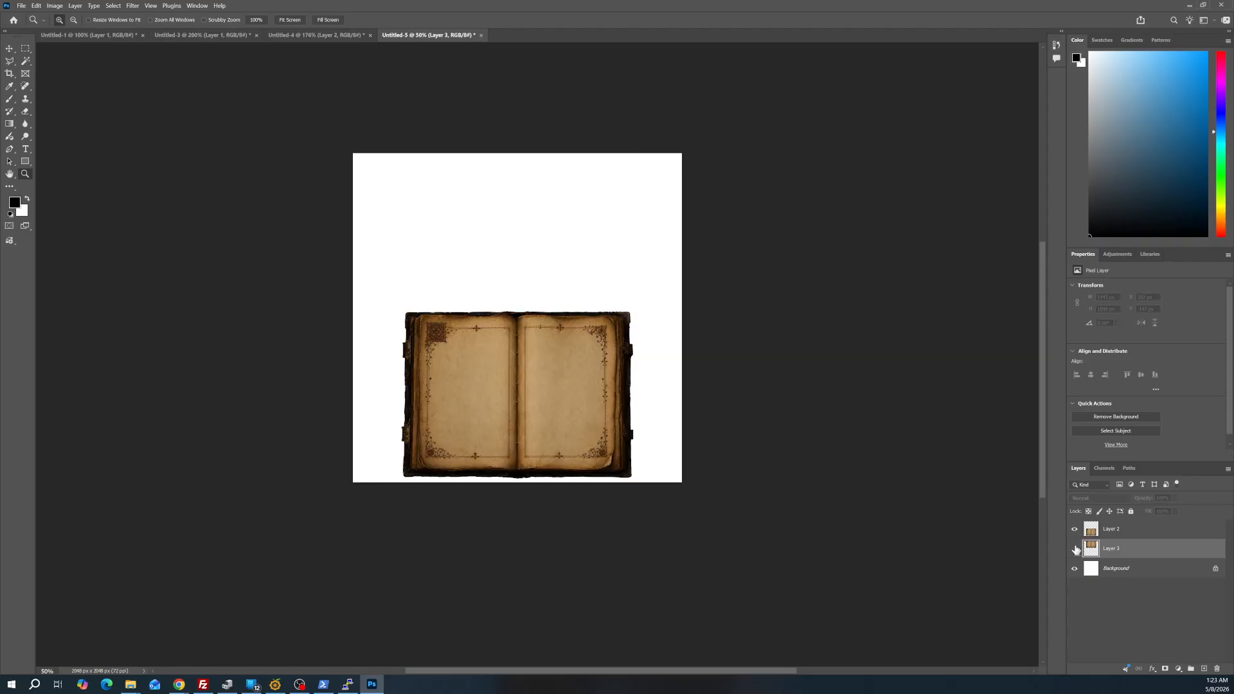
click(1114, 533)
drag(572, 429, 585, 361)
Darken the Background layer to dark grey with Hue/Saturation, setting Lightness to -83
click(1131, 574)
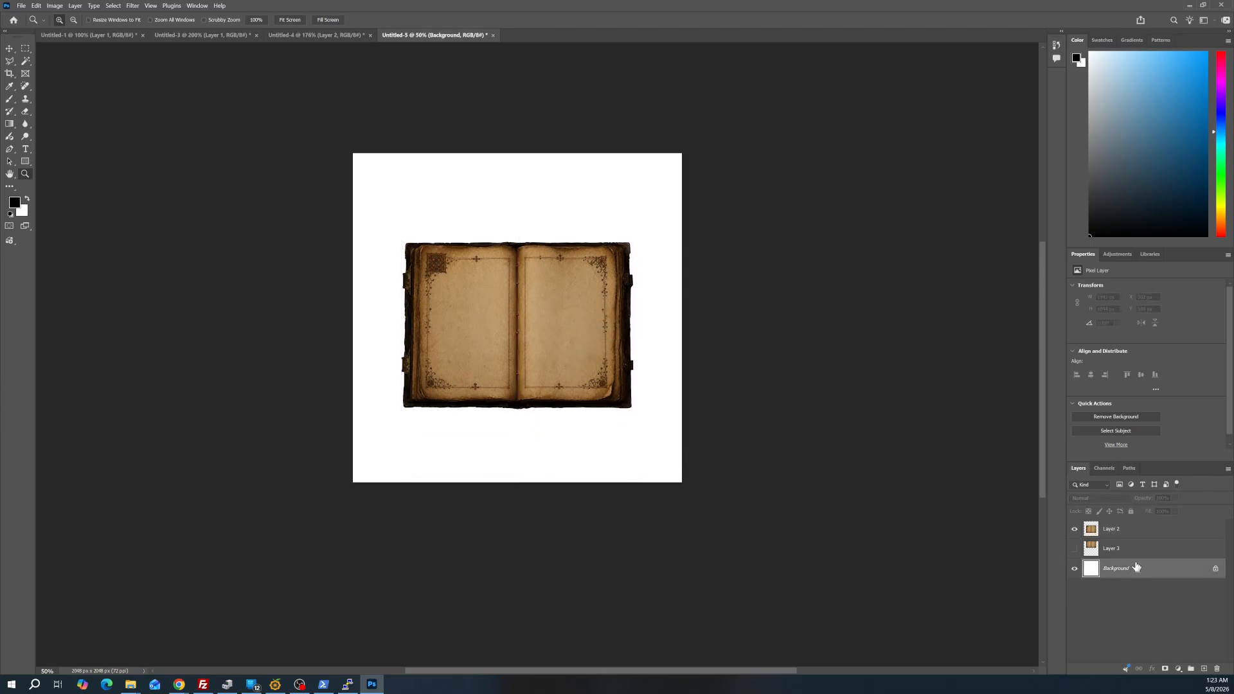
key(ctrl+u)
drag(562, 249, 763, 160)
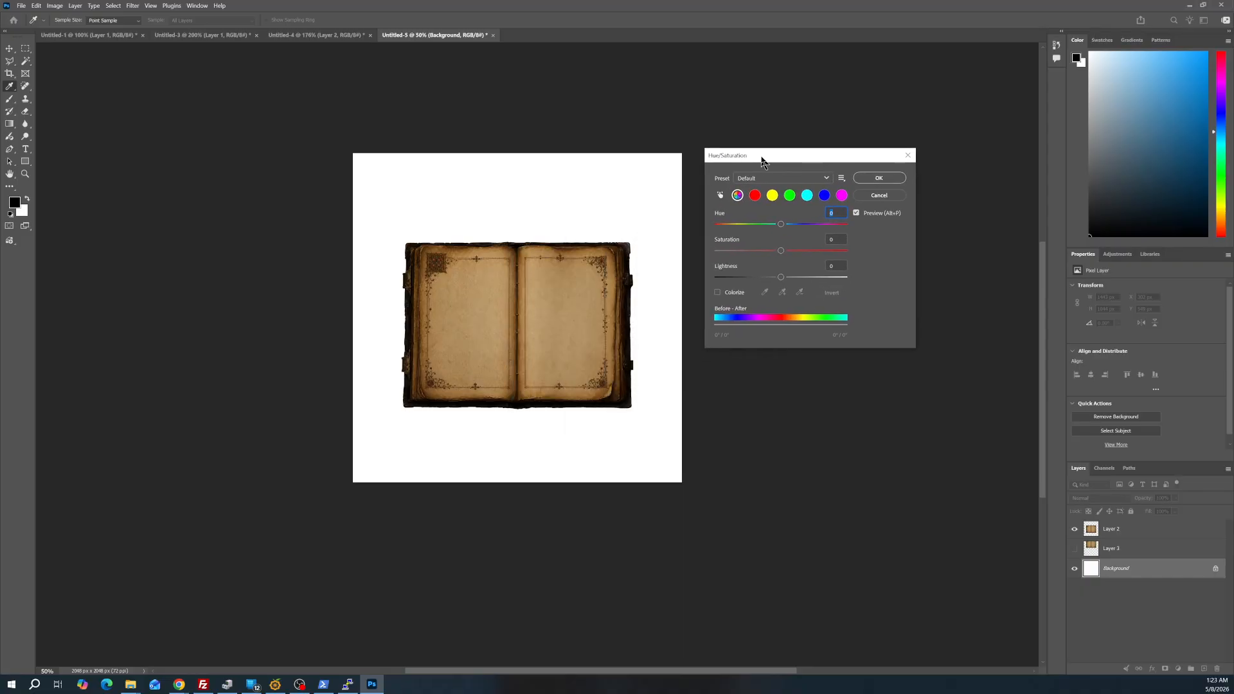
drag(780, 278, 727, 273)
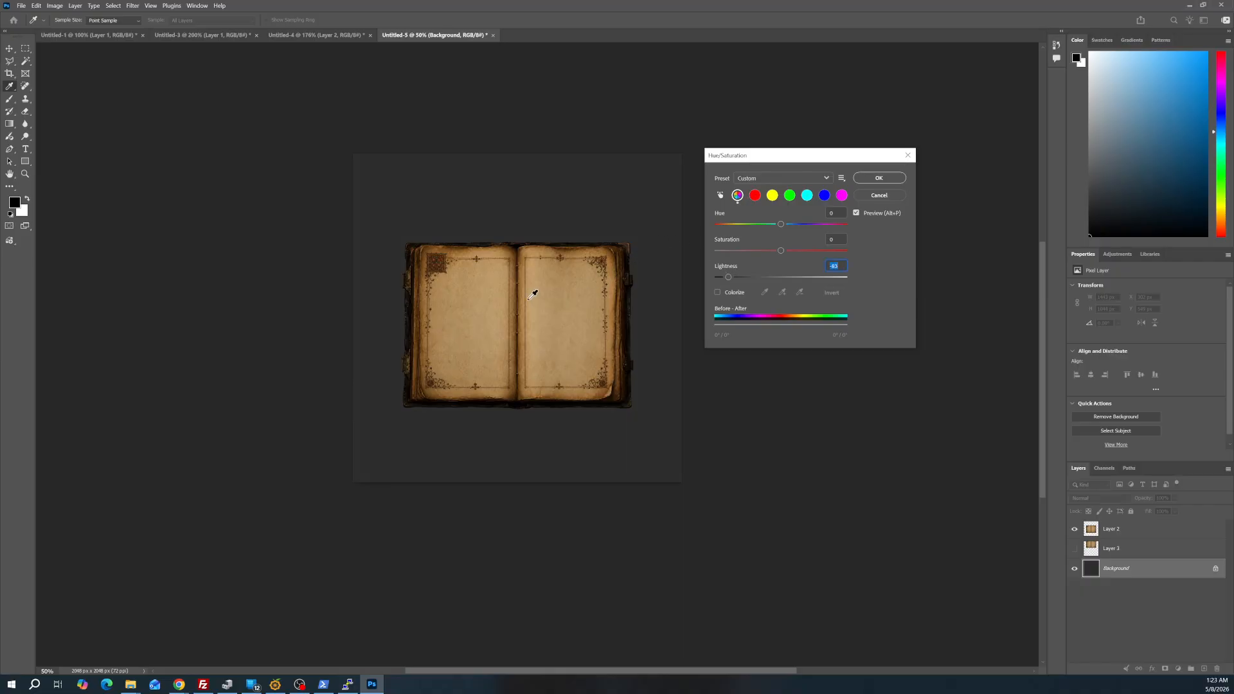
click(879, 178)
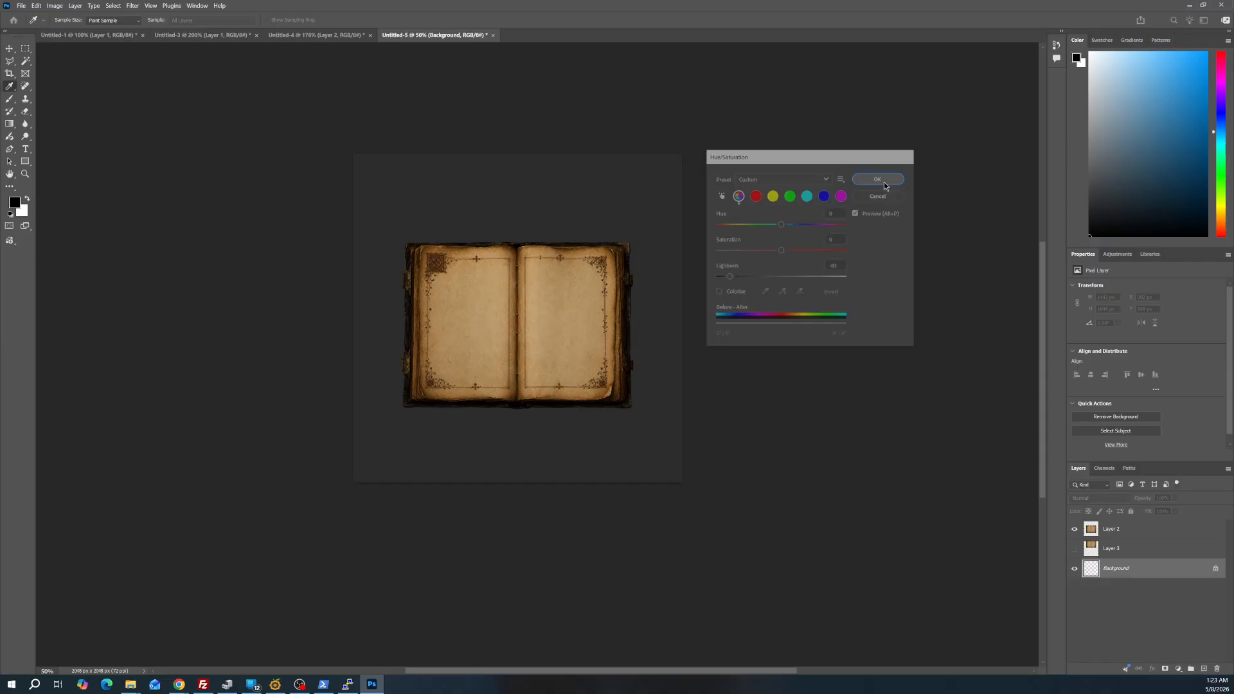
Add a black-to-white linear gradient behind the book, running diagonally from the canvas's upper left to beyond its lower right
key(z)
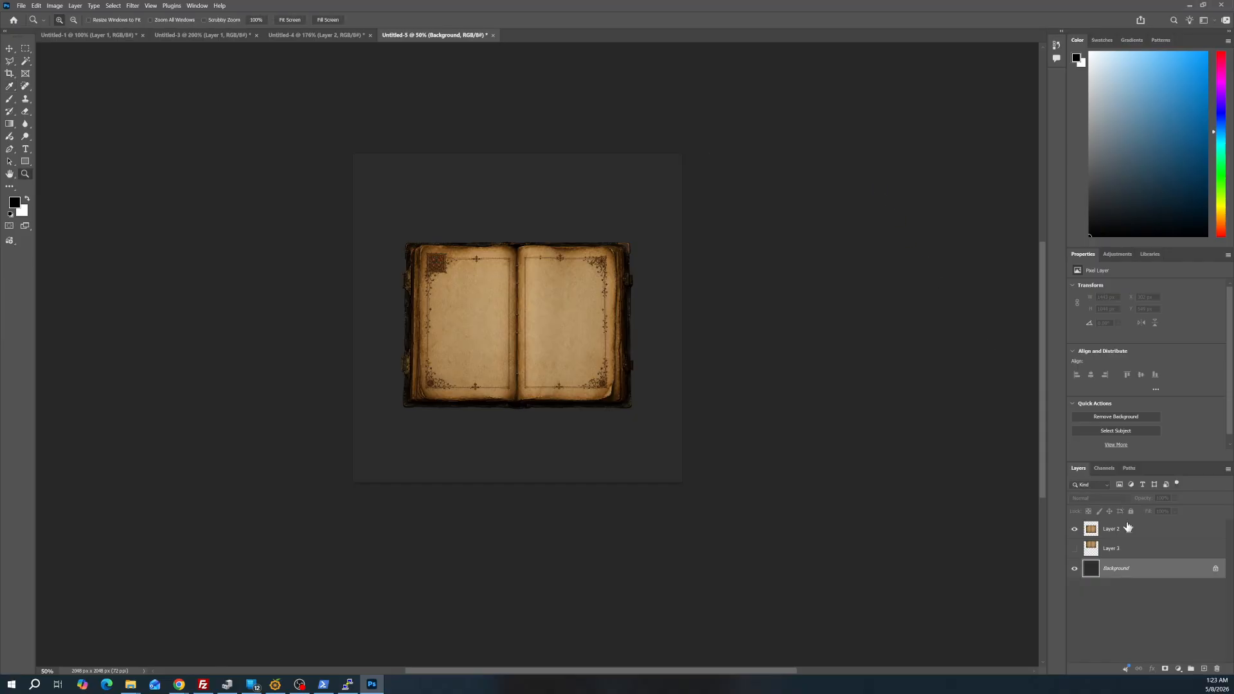
click(12, 126)
drag(419, 169, 728, 526)
Move the Layer 2 book slightly down and to the right over the gradient and view it at 100%
click(26, 60)
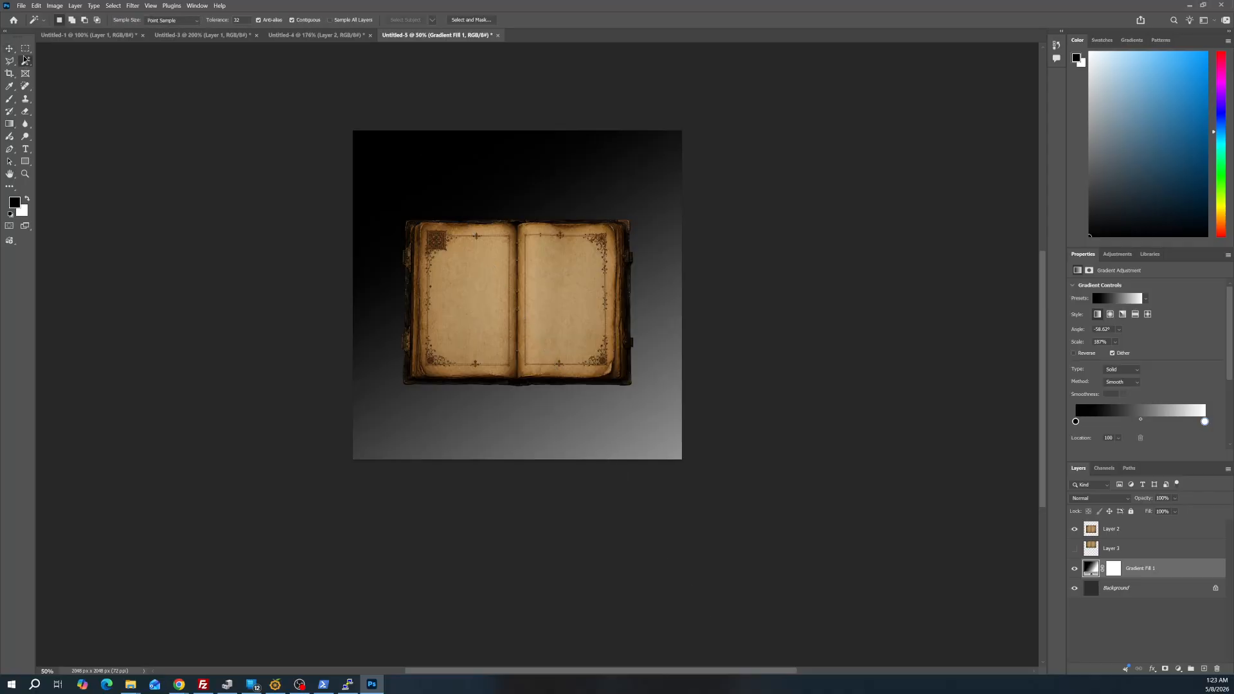
click(1125, 537)
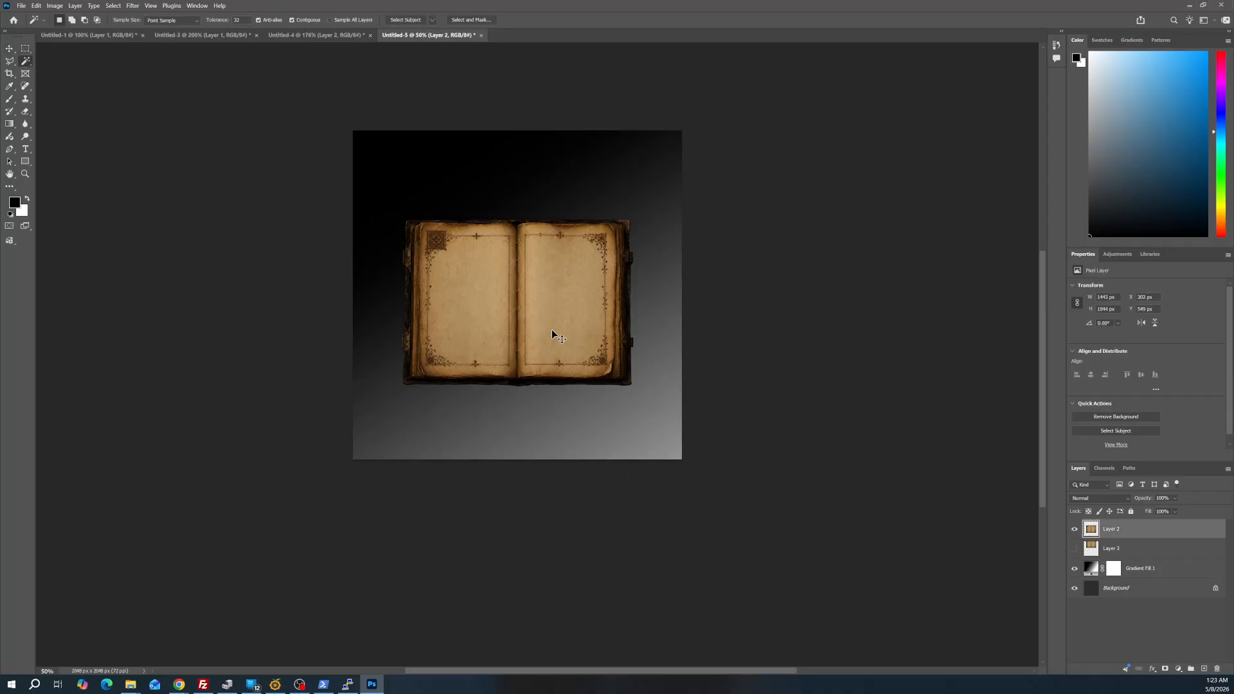
mouse_move(550, 333)
mouse_down()
mouse_move(567, 358)
mouse_move(537, 287)
mouse_move(597, 277)
mouse_move(534, 319)
mouse_move(568, 252)
mouse_move(556, 357)
mouse_move(563, 345)
mouse_up()
click(25, 173)
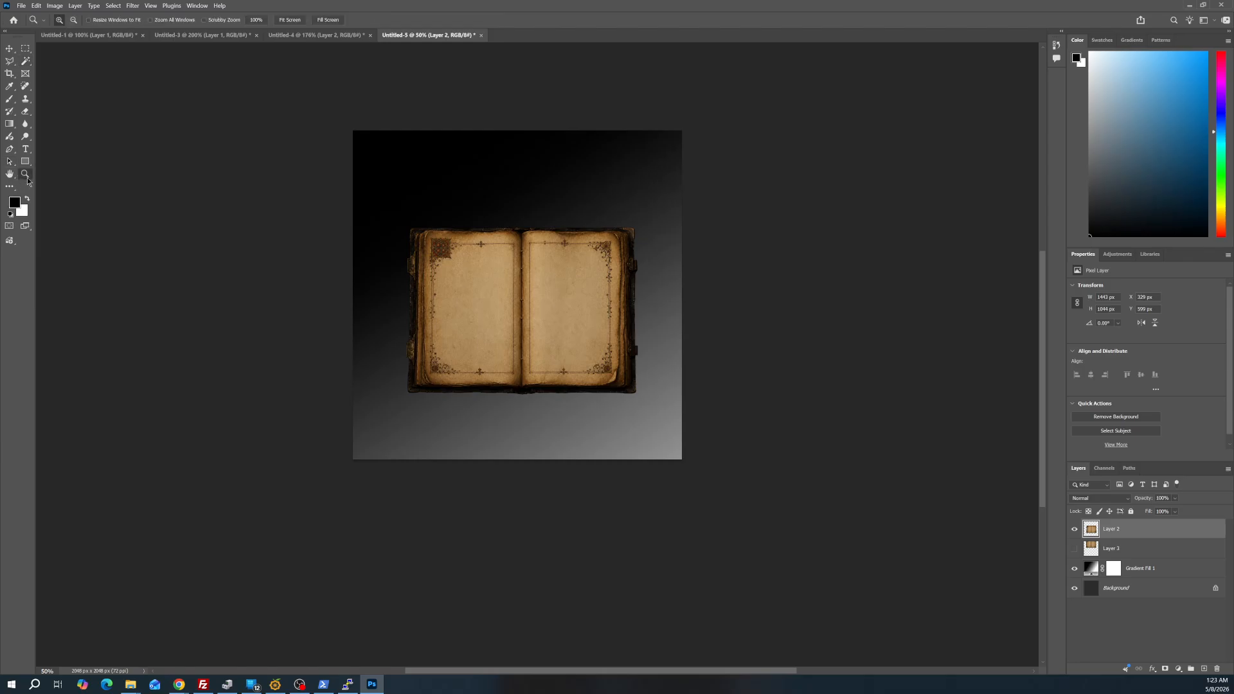
click(530, 321)
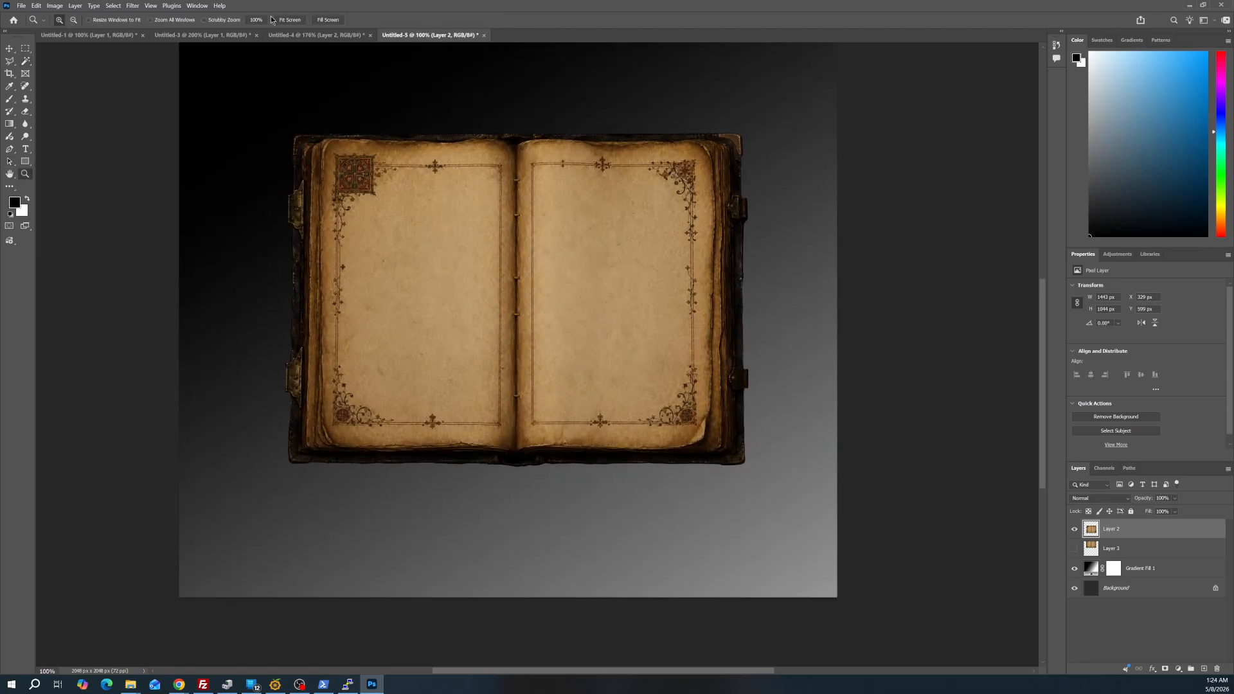
Clear the book selection in Untitled-4 and show the document at 100%
click(315, 35)
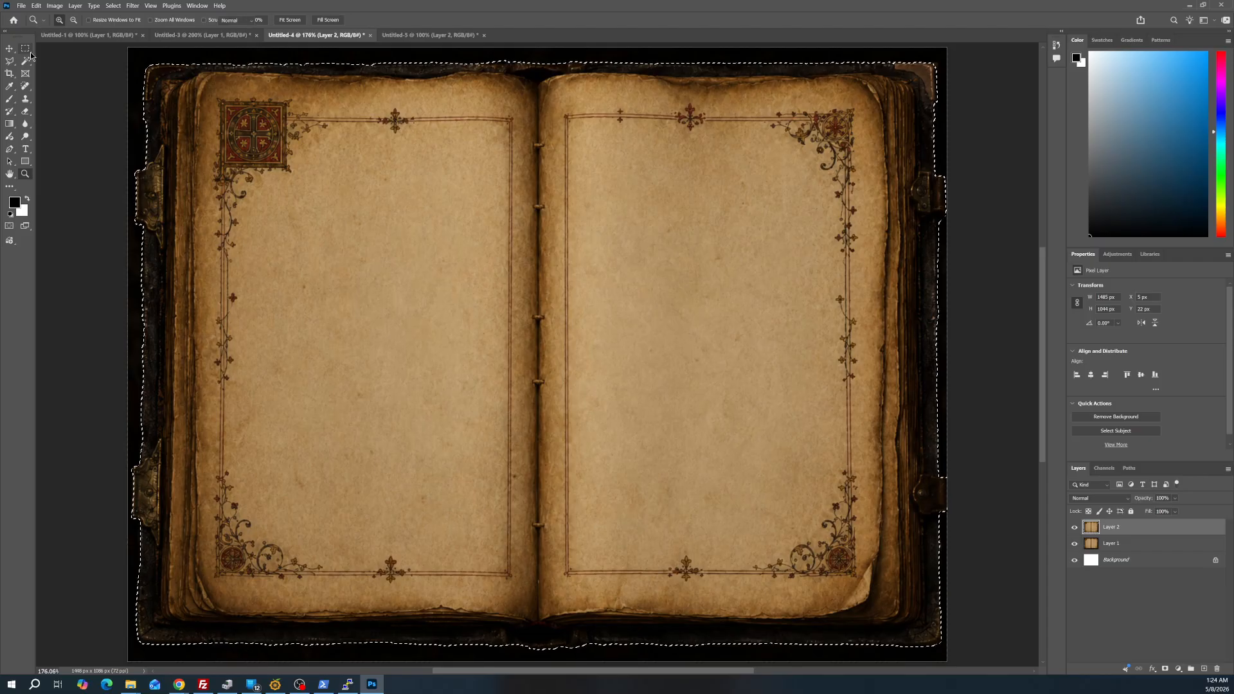
click(27, 50)
click(73, 155)
click(25, 173)
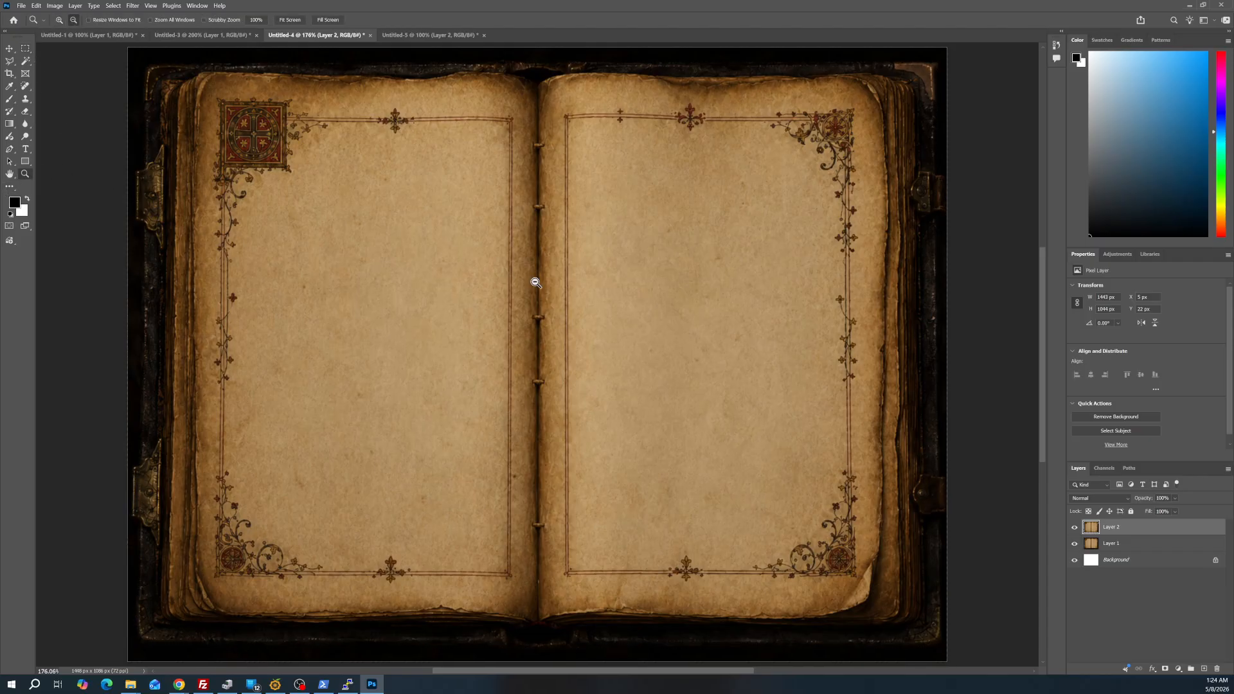
key(ctrl+1)
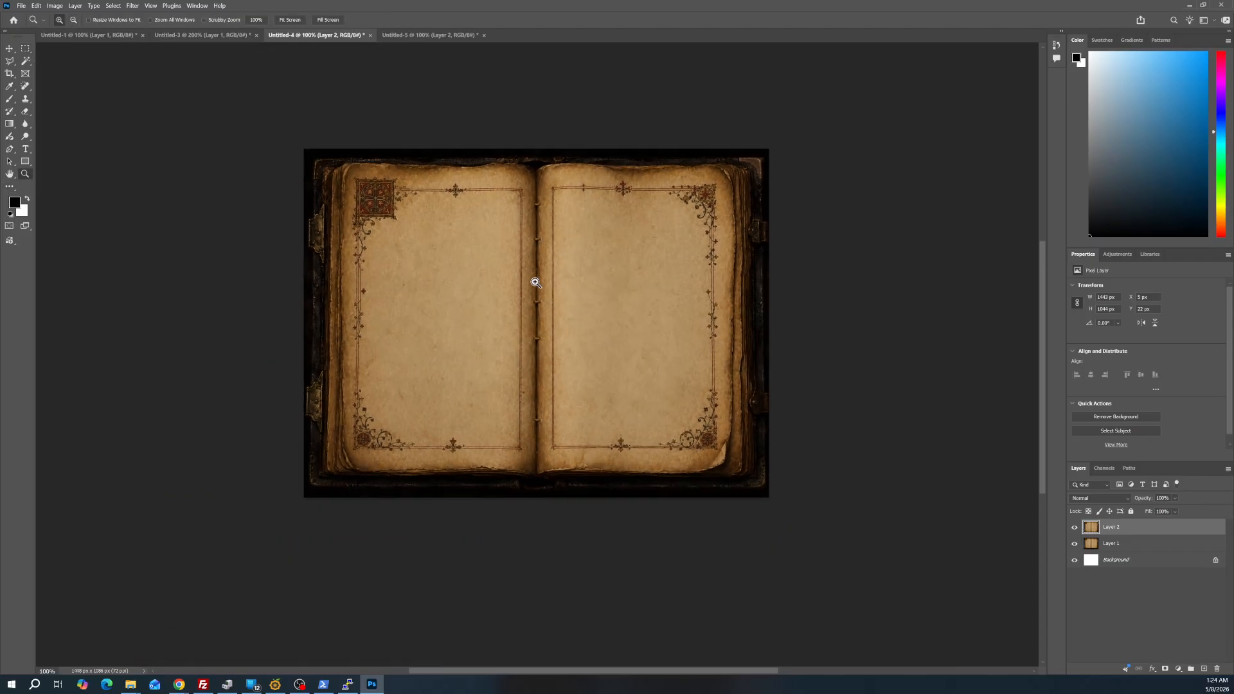
With the Contextual Task Bar shown, reselect the book in Untitled-4 using Select subject and return to Untitled-5
click(196, 6)
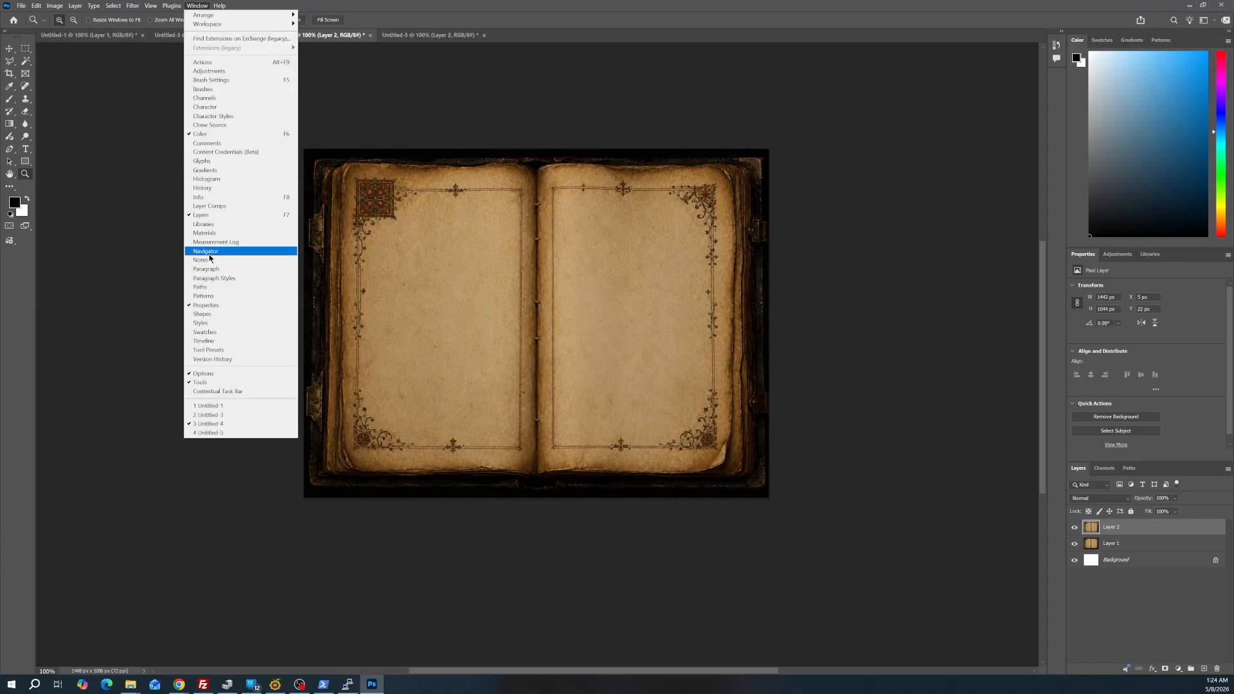
click(201, 392)
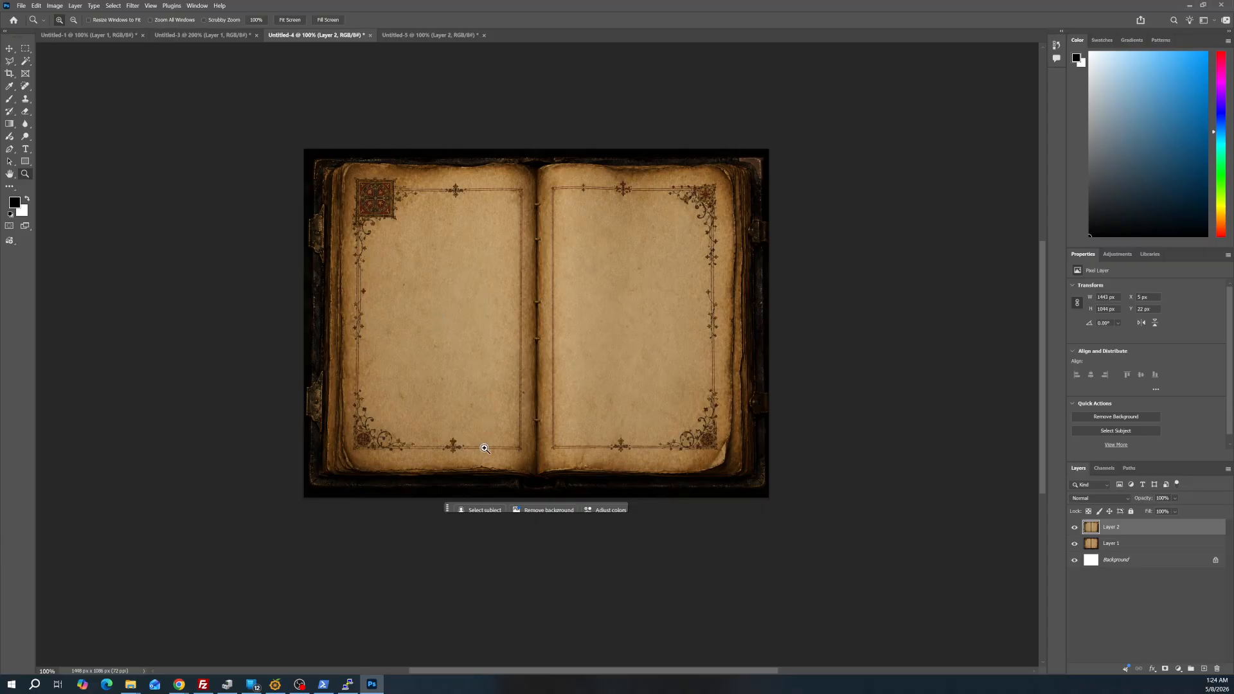
click(198, 5)
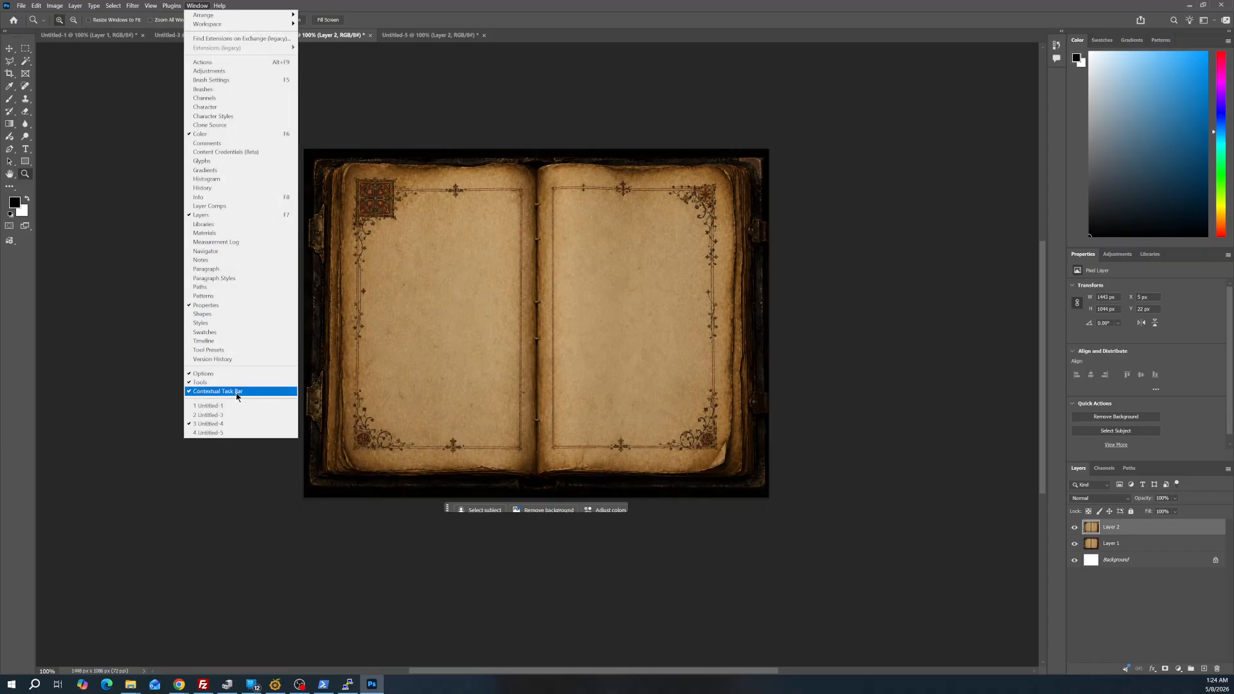
click(442, 542)
click(435, 509)
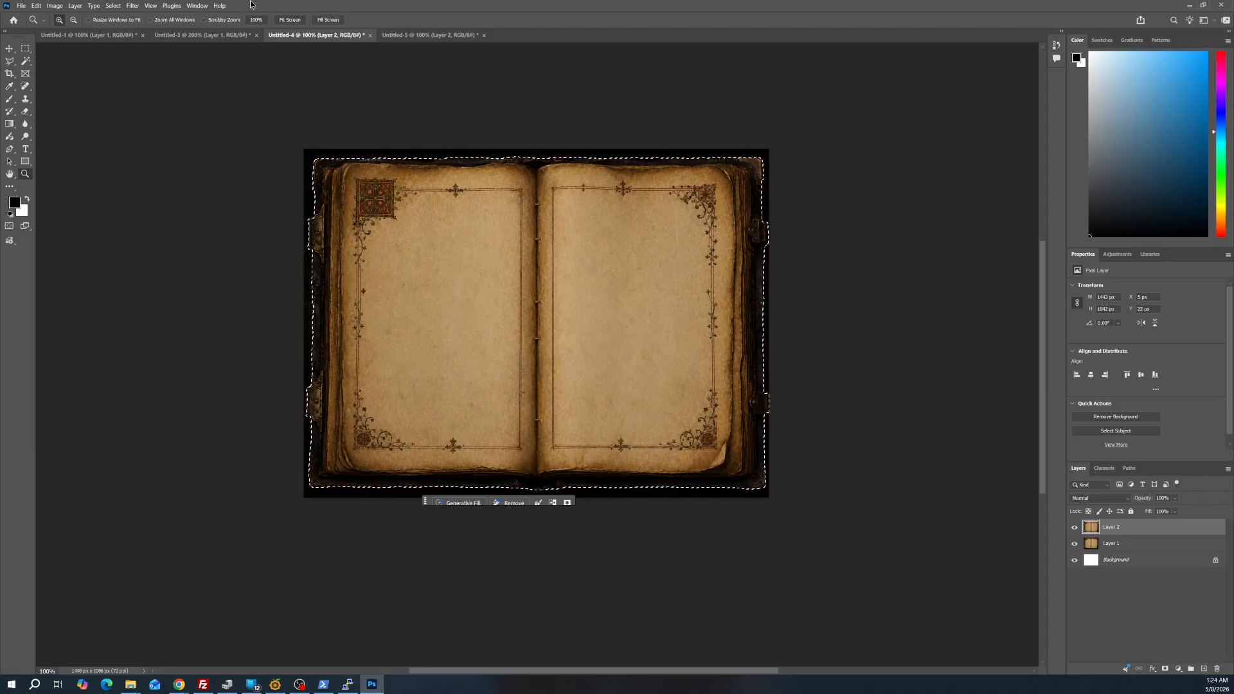
click(422, 38)
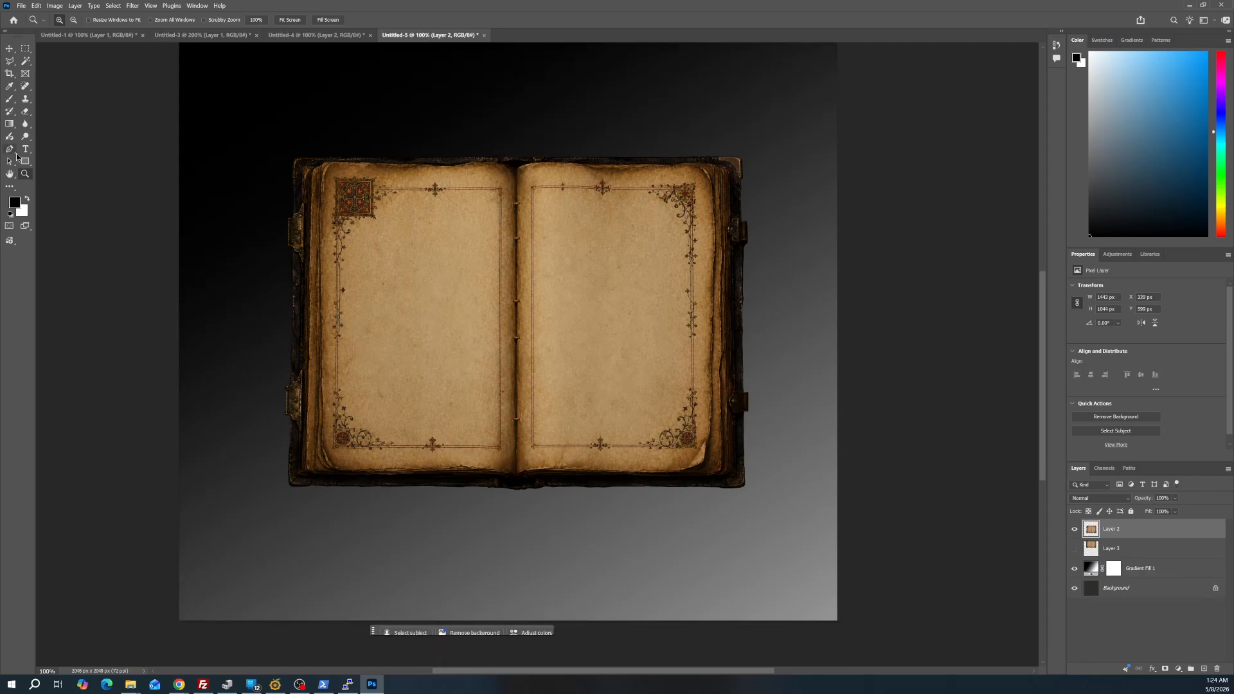
Hide the Gradient Fill 1 layer and move the Layer 2 book up toward the canvas's upper edge
click(1075, 569)
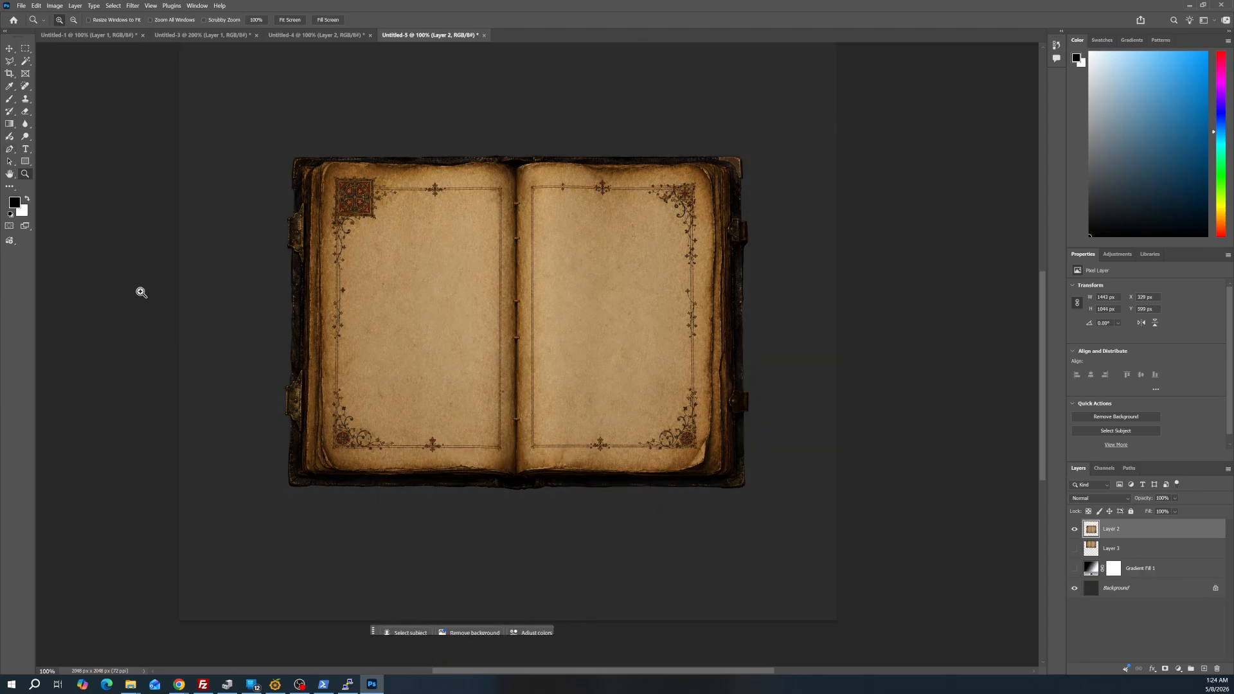
alt+click(449, 227)
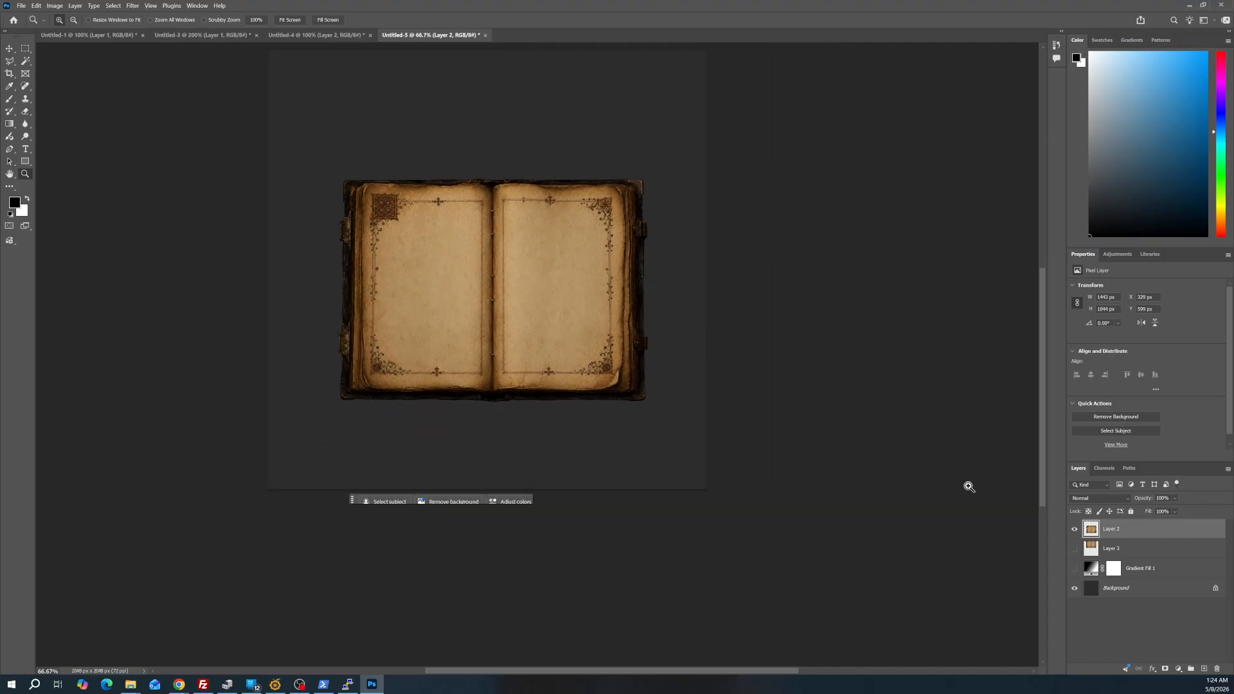
drag(521, 358, 588, 334)
Add the Select subject cutout of the book as a new layer and place it over the lower part of the Layer 2 book
key(ctrl+shift+alt+n)
drag(592, 364, 576, 342)
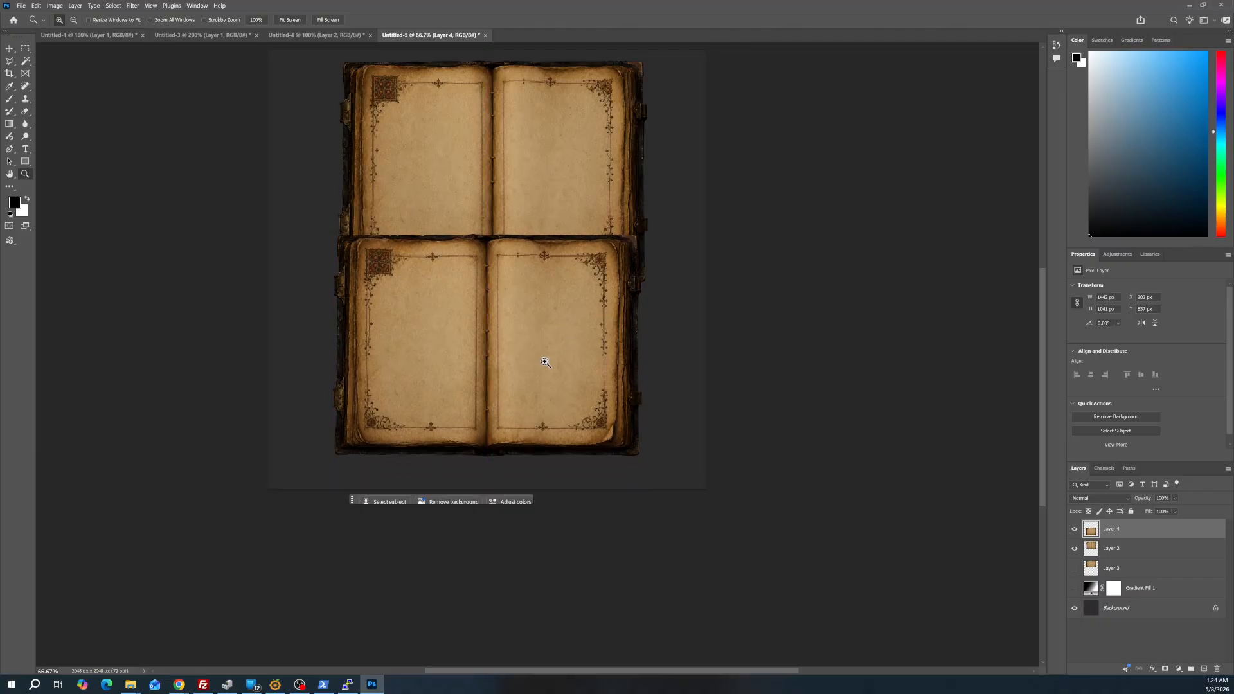
Examine the lower cover edge of the Layer 4 book against the dark background at 300%
drag(460, 441, 468, 439)
alt+click(478, 431)
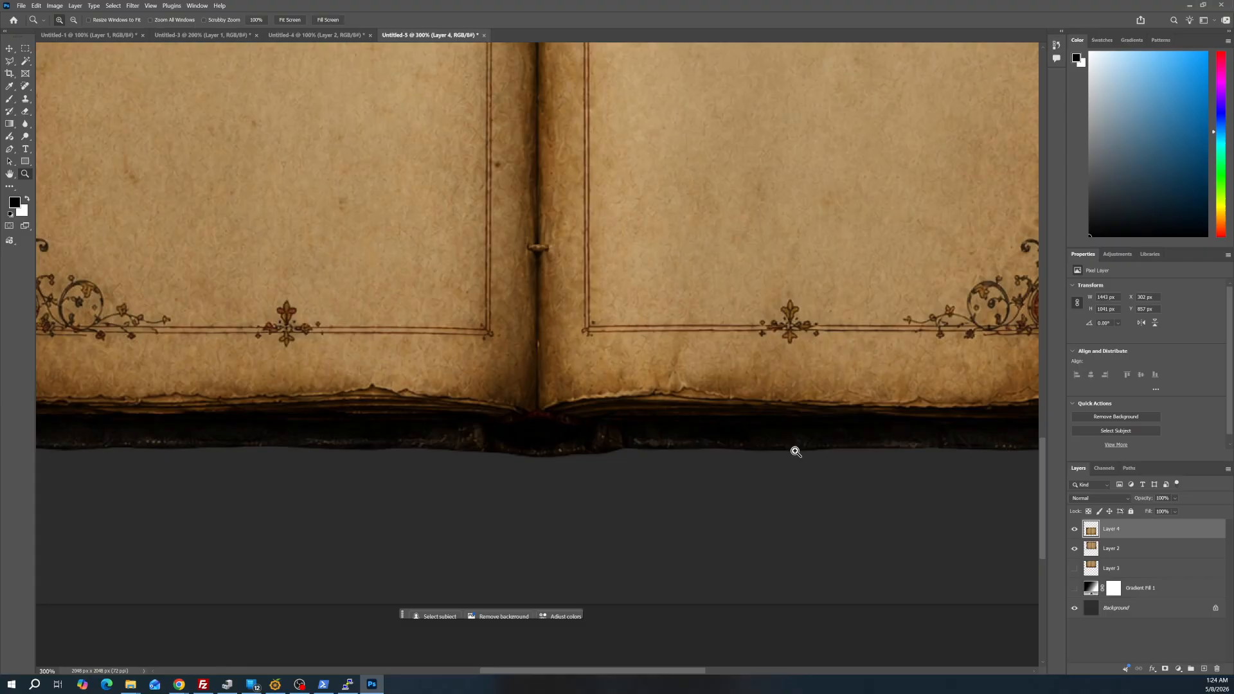
scroll(795, 452, down, 2)
alt+click(803, 364)
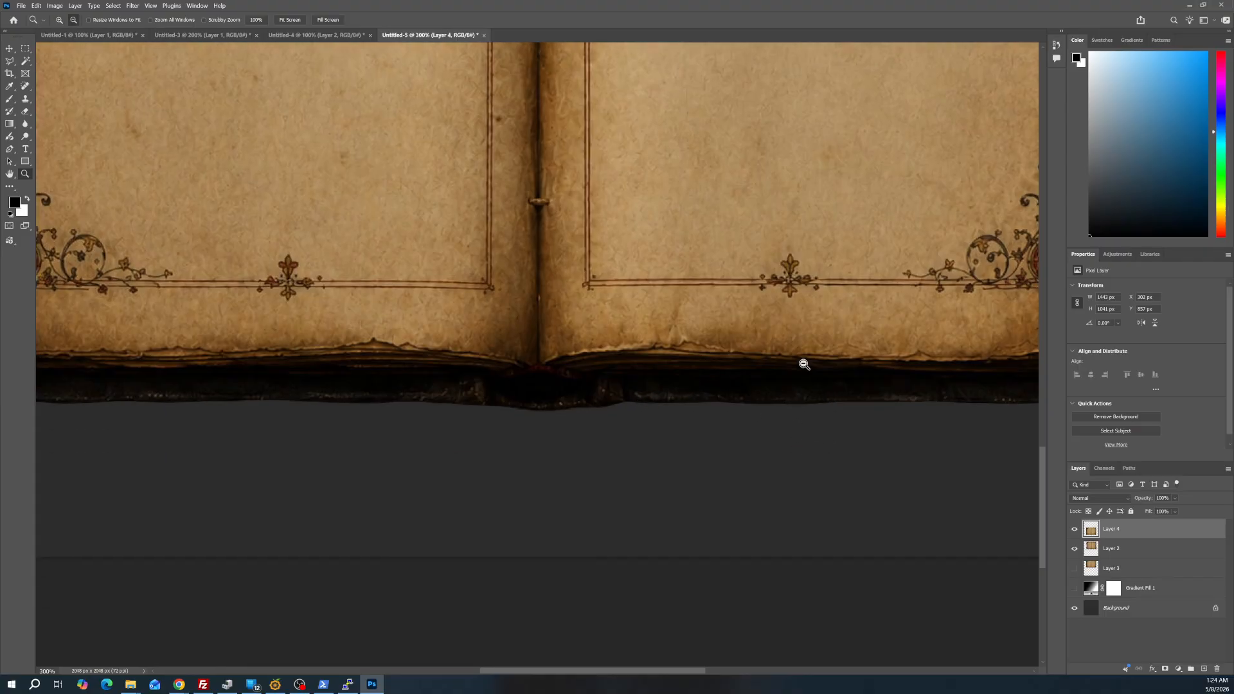
alt+click(804, 364)
scroll(800, 364, up, 7)
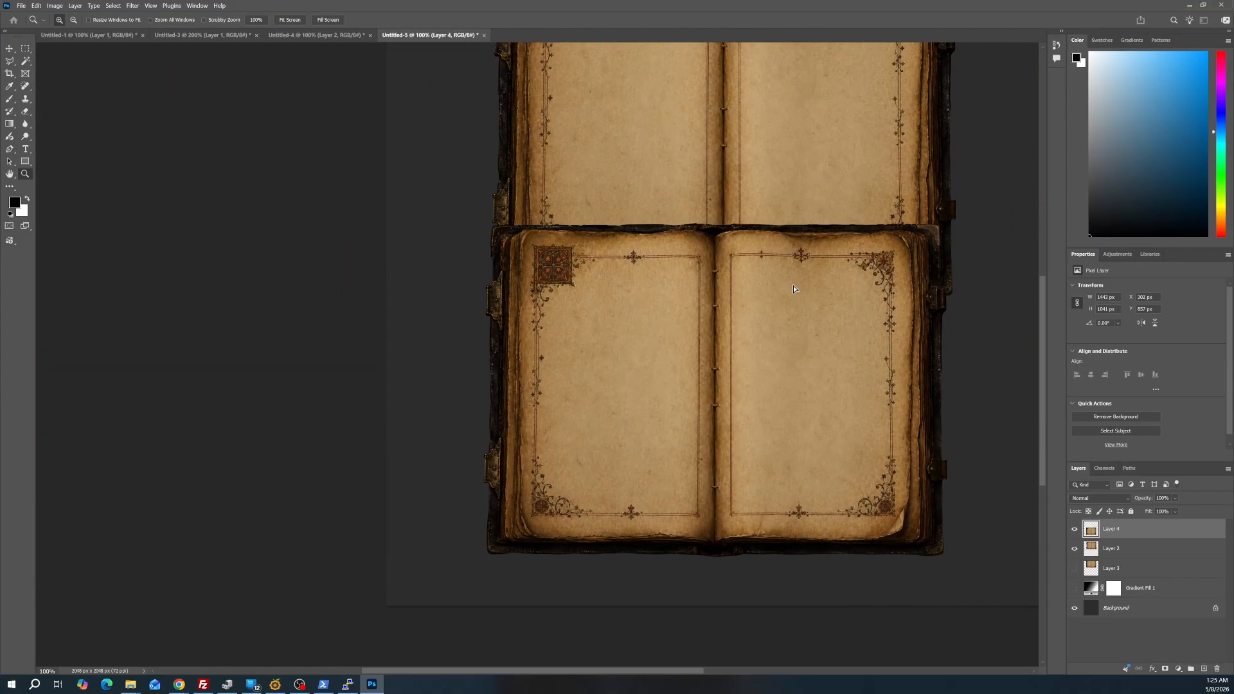
Move the Layer 4 book down clear of the Layer 2 book and compare their facing cover edges at 300%
drag(793, 286, 797, 399)
click(807, 299)
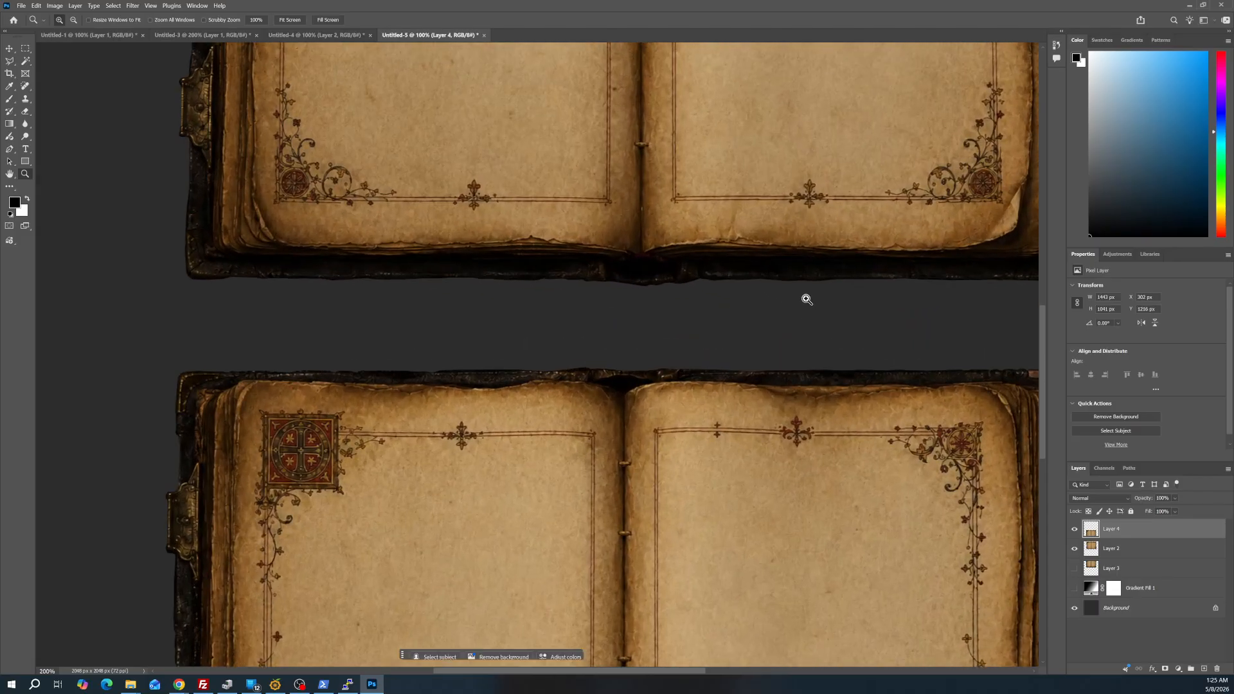
click(804, 297)
scroll(370, 274, down, 8)
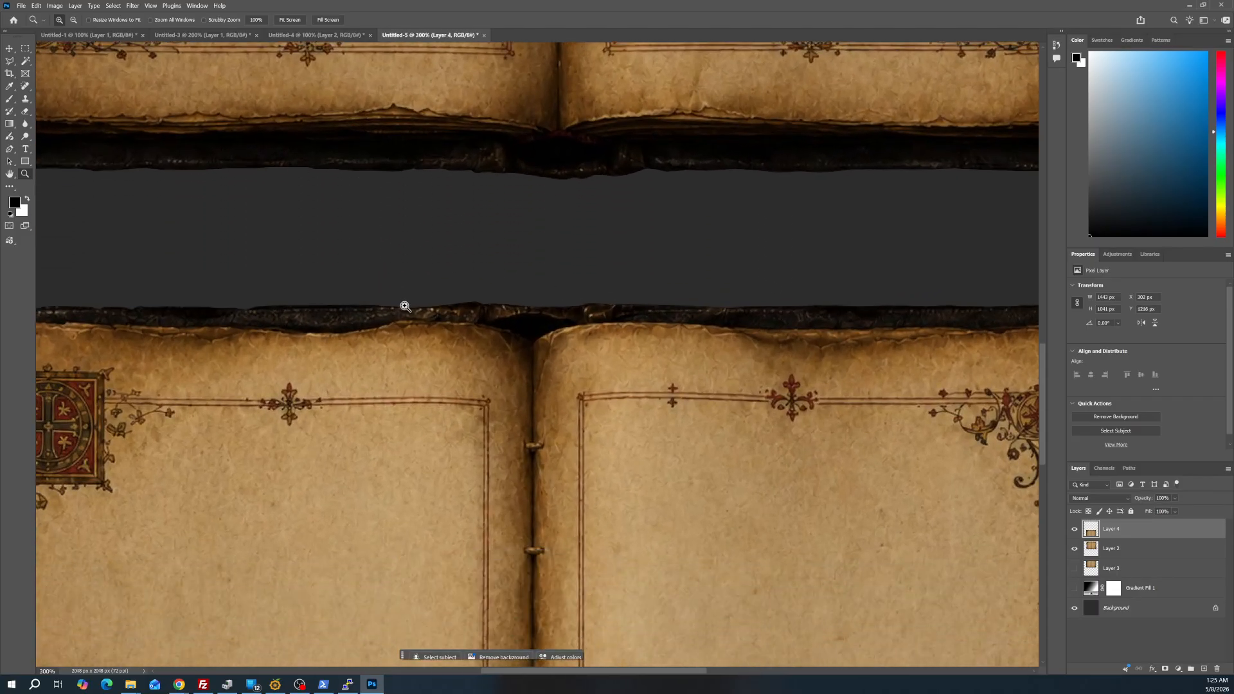
scroll(434, 321, down, 4)
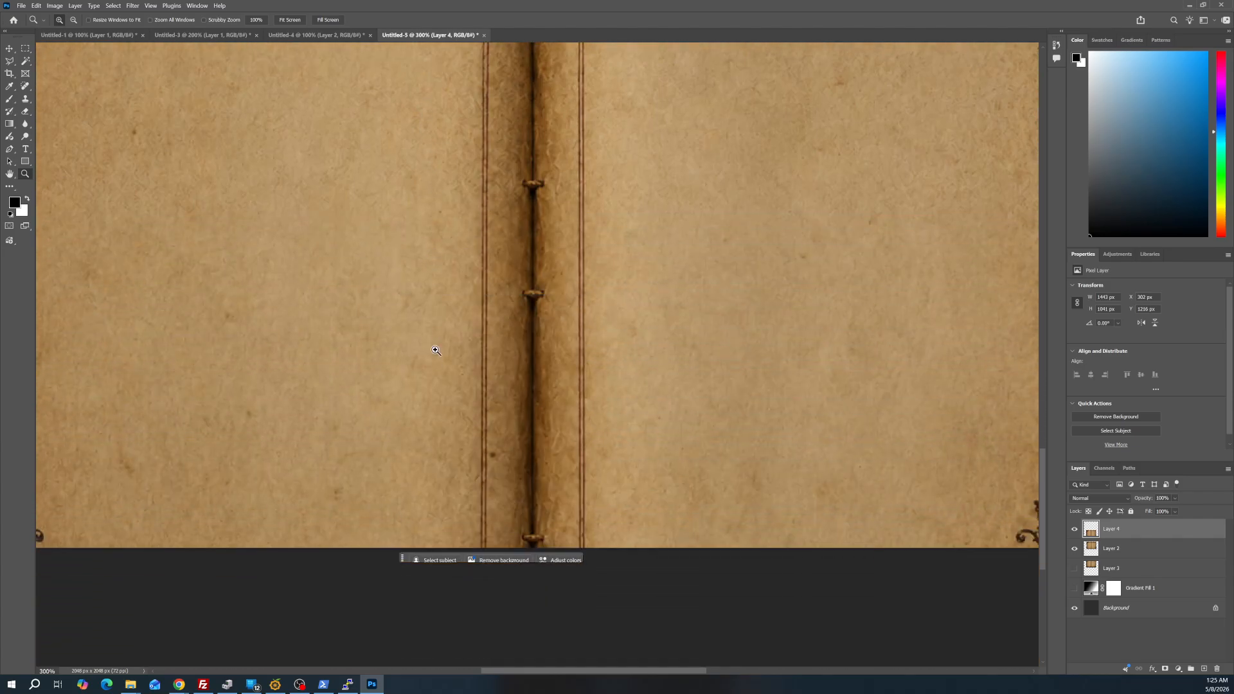
Move the Layer 4 book up to narrow the gap beneath the Layer 2 book and view both books together
alt+click(536, 329)
mouse_move(537, 330)
mouse_down()
mouse_move(542, 207)
mouse_move(553, 314)
mouse_up()
scroll(564, 238, up, 5)
scroll(557, 304, up, 2)
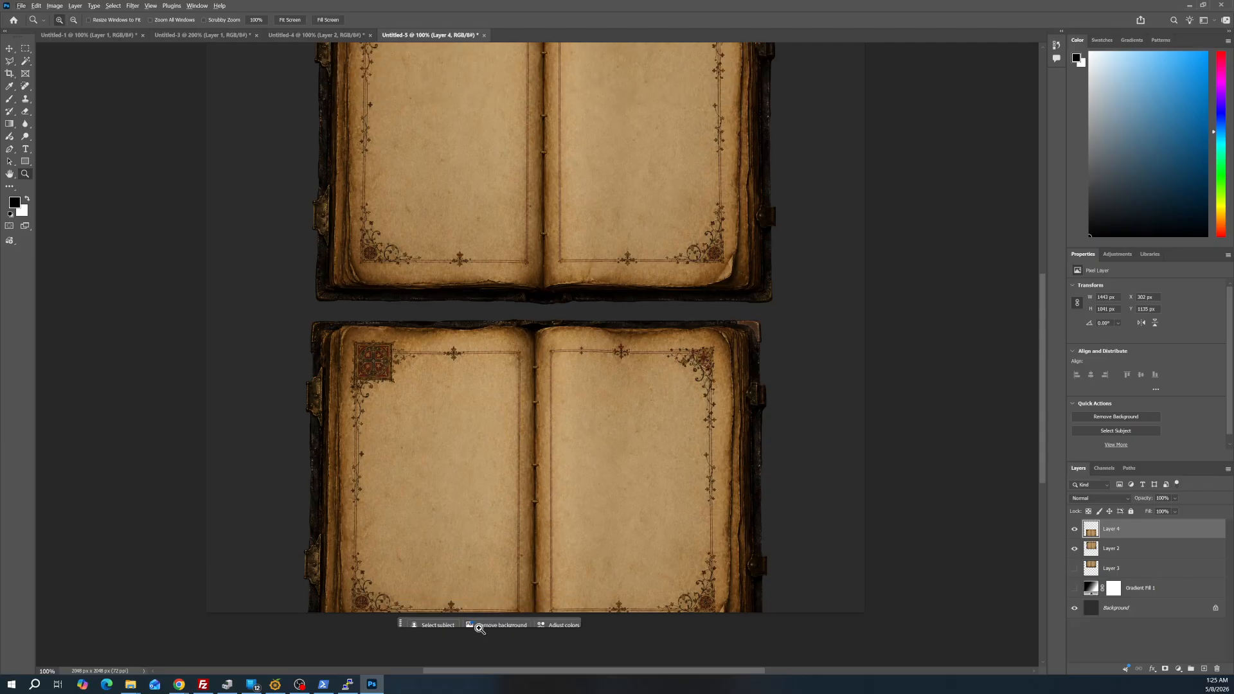
alt+click(549, 303)
alt+click(548, 304)
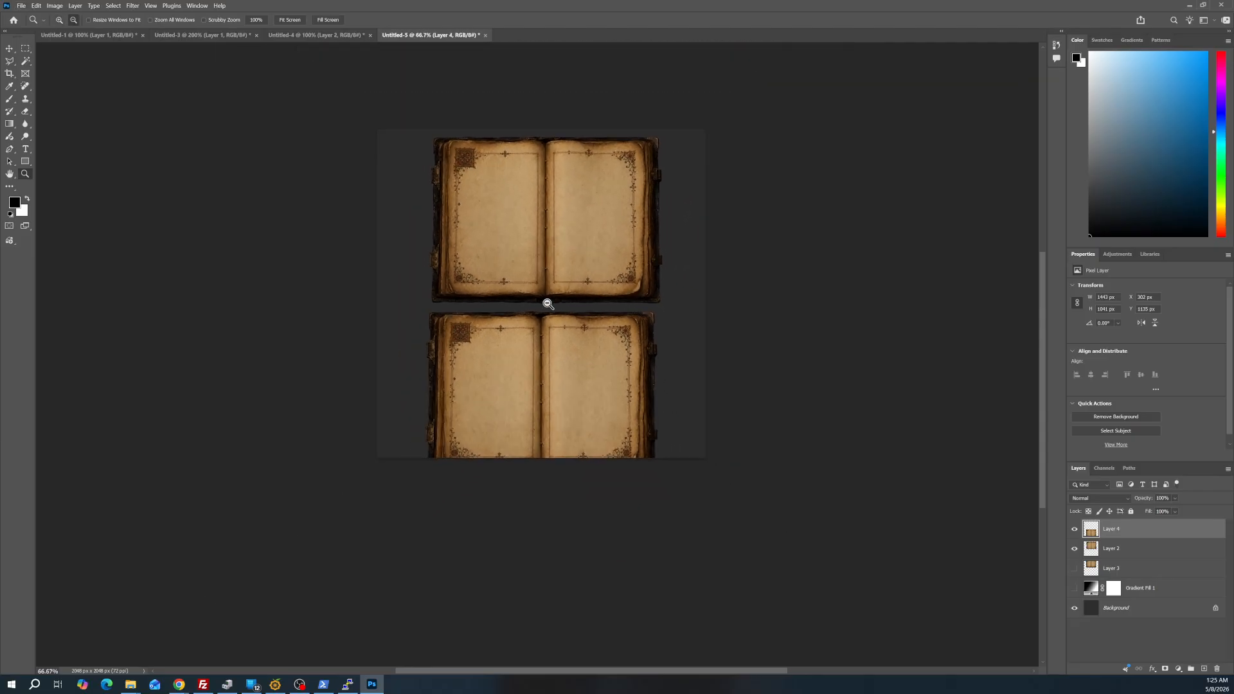